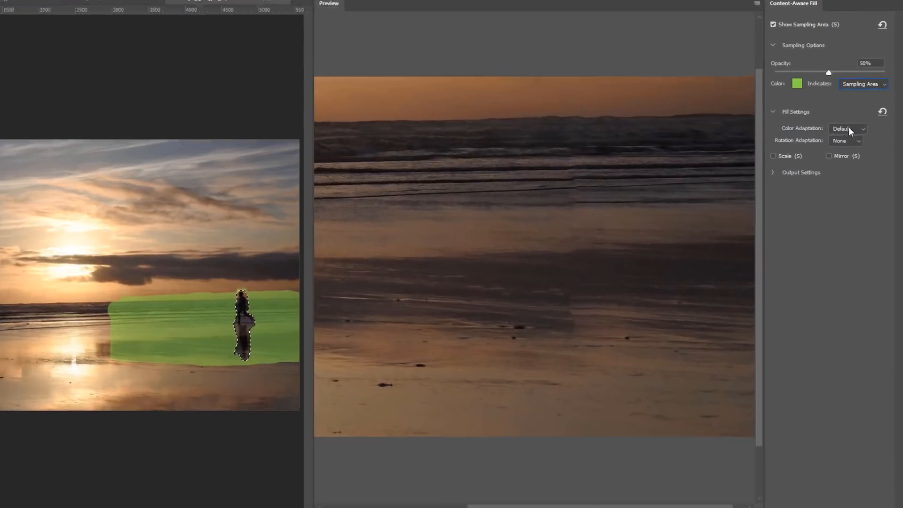
Set the Color Adaptation of the beach photo's content-aware fill to None.
{"action": "left_click", "coordinate": [855, 150]}
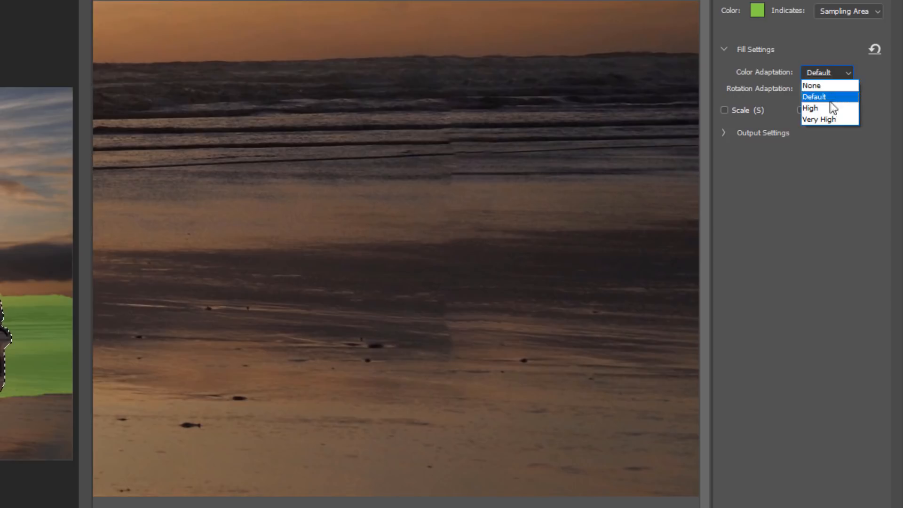
{"action": "left_click", "coordinate": [824, 87]}
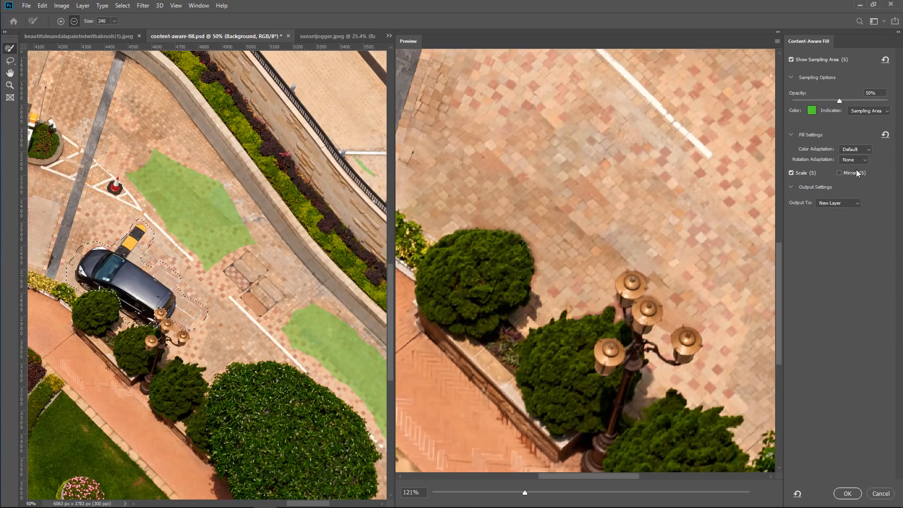
Try the Low and Medium Rotation Adaptation options on the fill that replaces the parked car.
{"action": "left_click", "coordinate": [854, 159]}
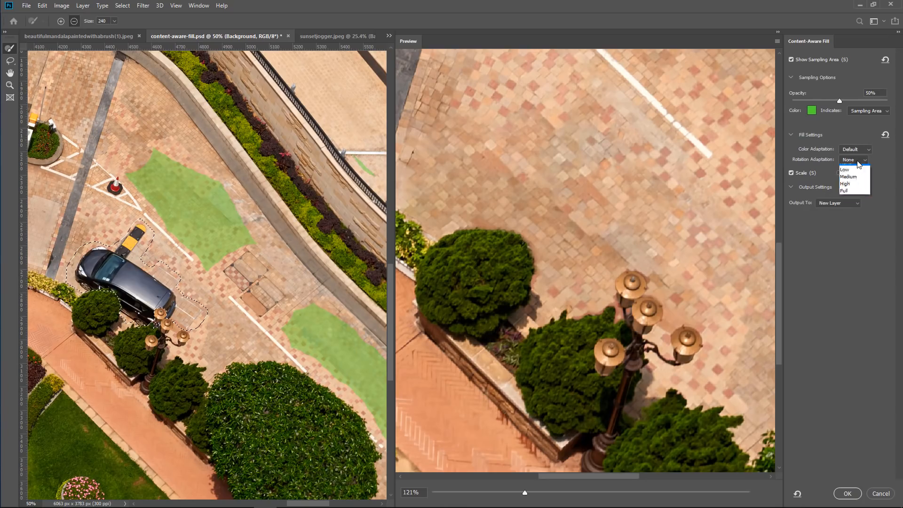
{"action": "left_click", "coordinate": [855, 174]}
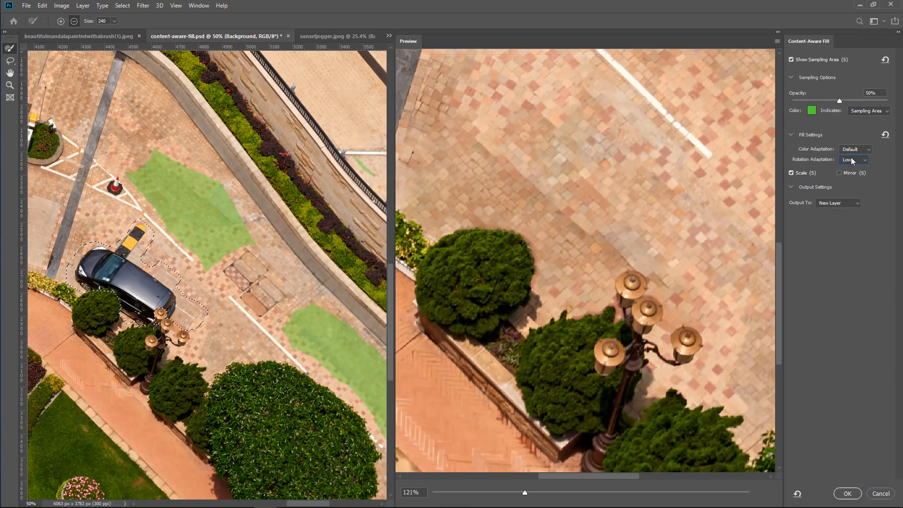
{"action": "left_click", "coordinate": [851, 158]}
{"action": "left_click", "coordinate": [853, 184]}
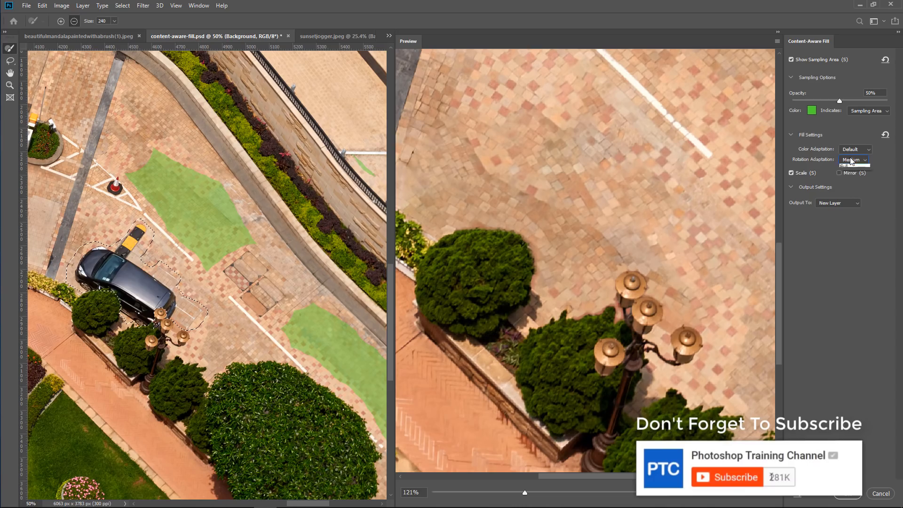
{"action": "left_click", "coordinate": [853, 160]}
{"action": "left_click", "coordinate": [853, 167]}
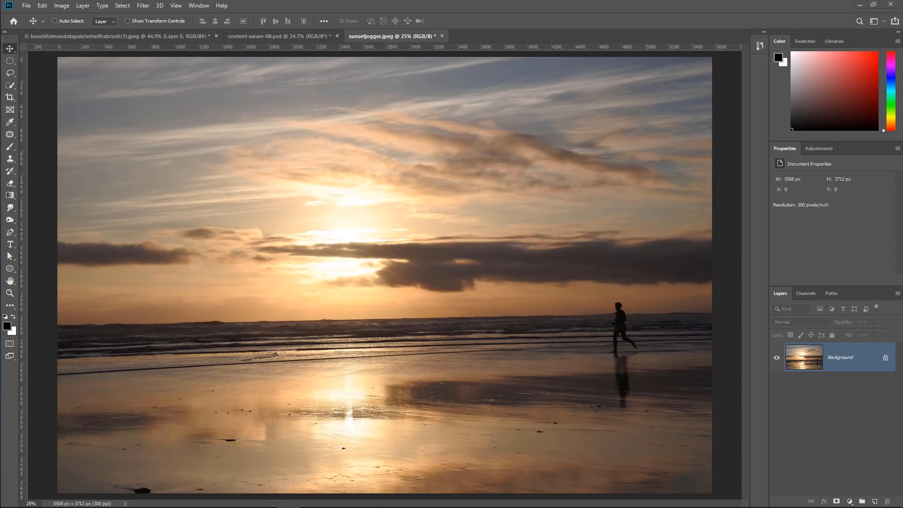
Draw a loose lasso selection around the jogger and the reflection on the wet sand.
{"action": "left_click", "coordinate": [10, 73]}
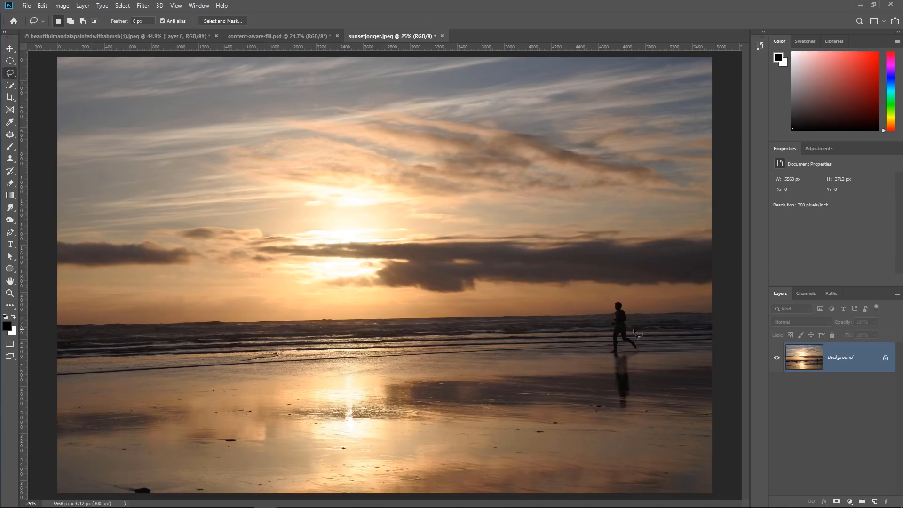
{"action": "mouse_move", "coordinate": [632, 320]}
{"action": "left_mouse_down"}
{"action": "mouse_move", "coordinate": [648, 356]}
{"action": "mouse_move", "coordinate": [637, 414]}
{"action": "mouse_move", "coordinate": [622, 418]}
{"action": "mouse_move", "coordinate": [607, 403]}
{"action": "mouse_move", "coordinate": [601, 301]}
{"action": "mouse_move", "coordinate": [617, 294]}
{"action": "mouse_move", "coordinate": [636, 306]}
{"action": "left_mouse_up"}
Fill the jogger selection with Content-Aware contents, Color Adaptation on, Normal blending and 100% opacity.
{"action": "left_click", "coordinate": [42, 5]}
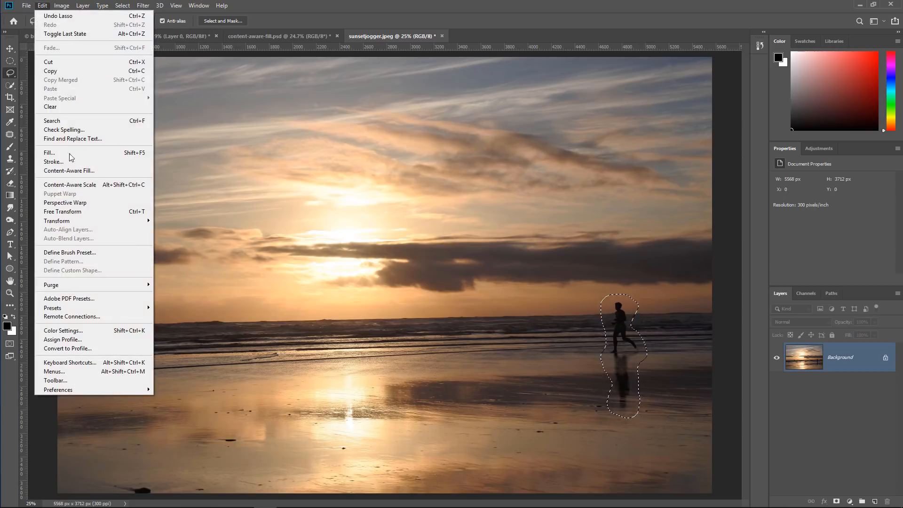
{"action": "left_click", "coordinate": [52, 152]}
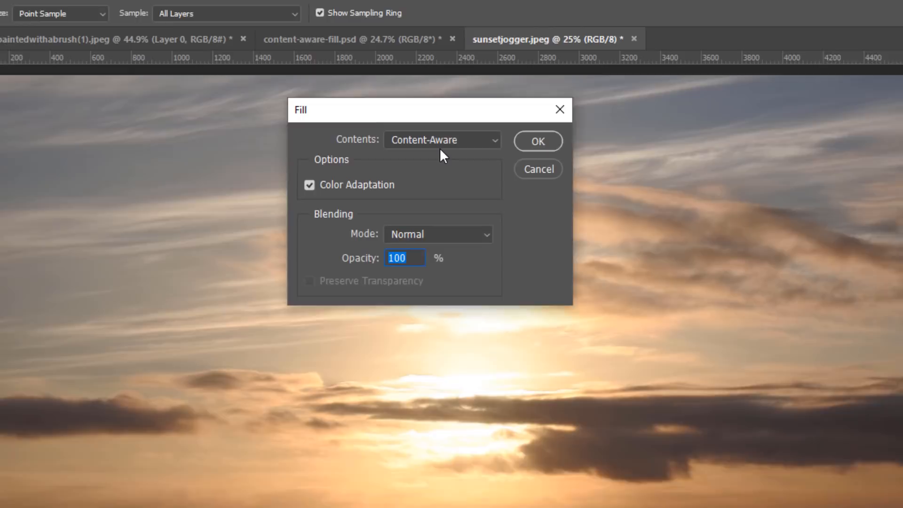
{"action": "left_click", "coordinate": [438, 143]}
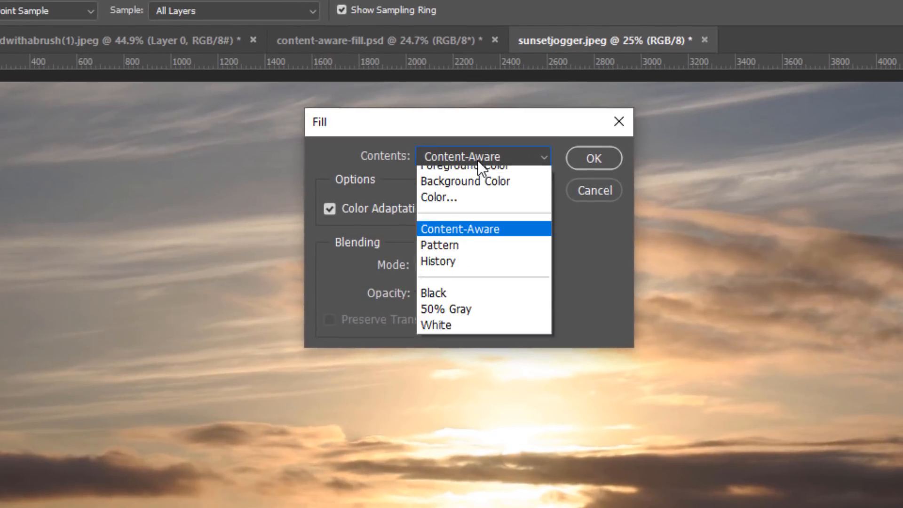
{"action": "left_click", "coordinate": [438, 143]}
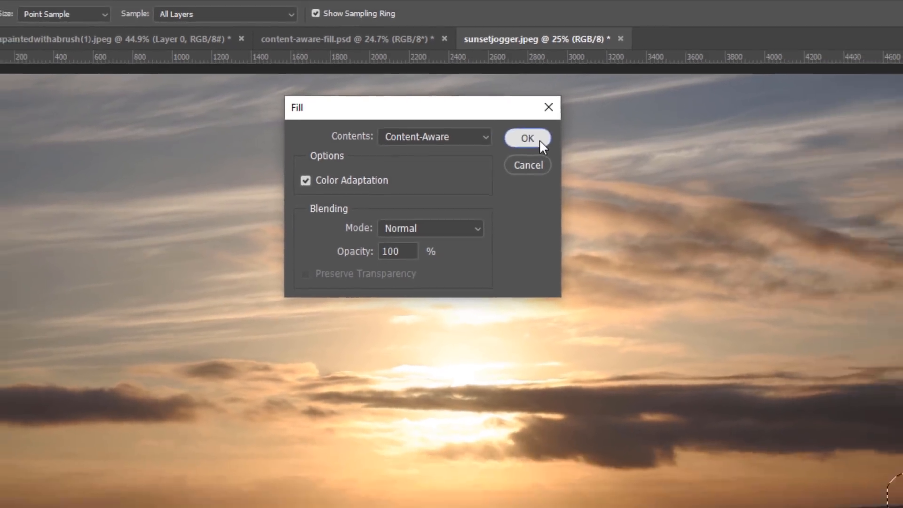
{"action": "left_click", "coordinate": [611, 157]}
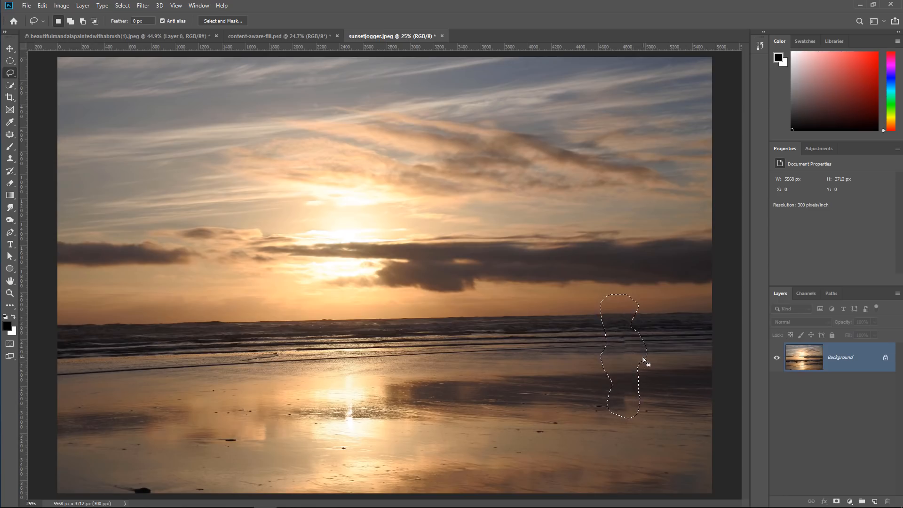
Examine the filled area up close at 100%, checking how the wave lines meet inside the selection.
{"action": "key", "text": "z"}
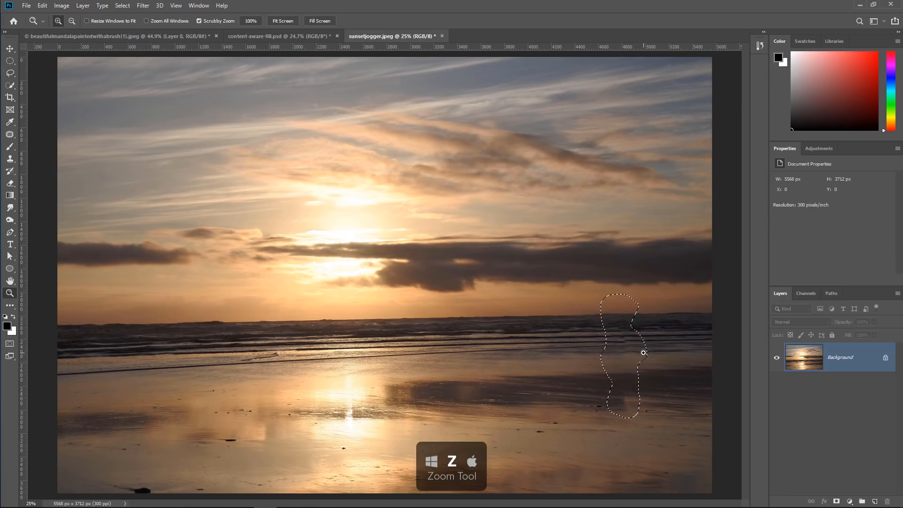
{"action": "left_click", "coordinate": [644, 353]}
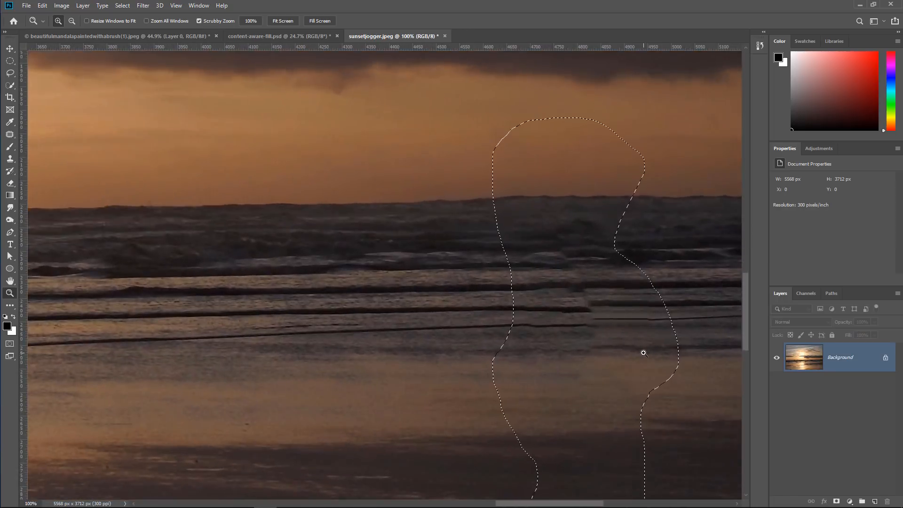
{"action": "left_click_drag", "start_coordinate": [625, 389], "coordinate": [490, 397]}
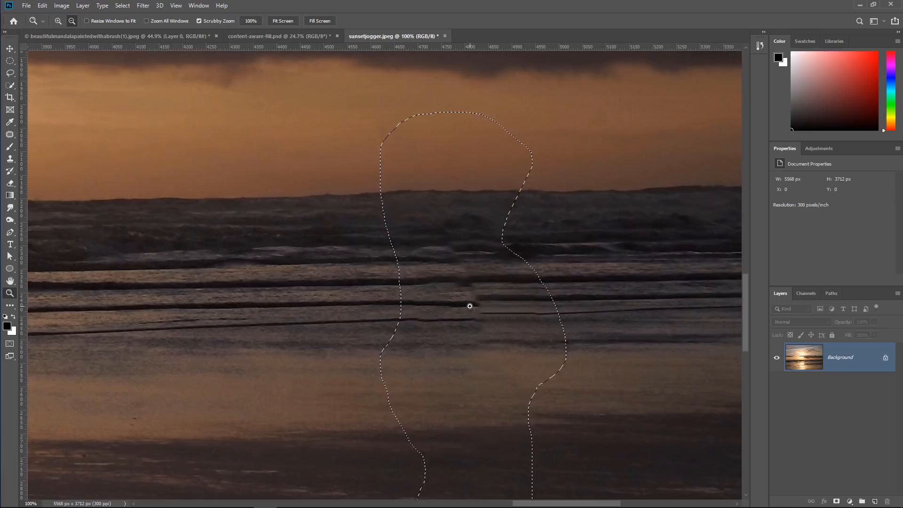
{"action": "left_click", "coordinate": [470, 307], "text": "alt"}
{"action": "left_click", "coordinate": [470, 307], "text": "alt"}
{"action": "left_click", "coordinate": [469, 306], "text": "alt"}
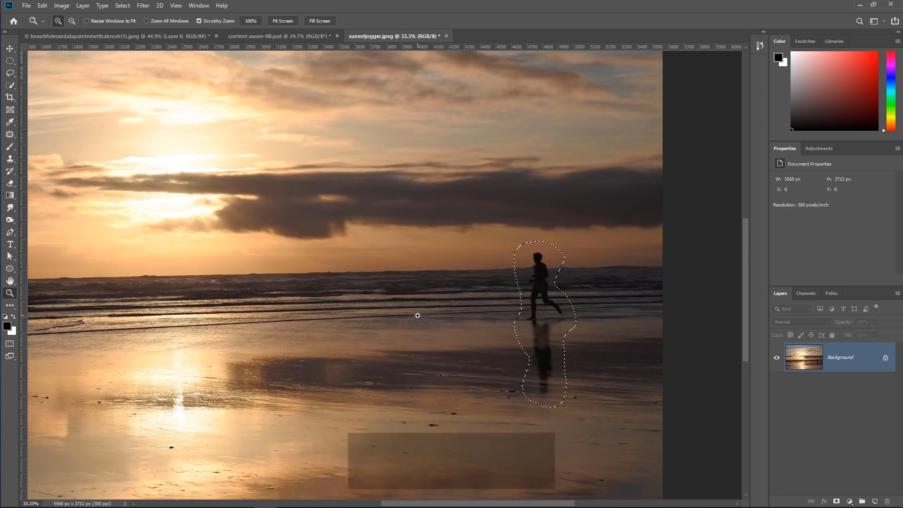
Open the Content-Aware Fill workspace for the jogger selection and collapse its Fill Settings and Sampling Options groups.
{"action": "left_click", "coordinate": [42, 6]}
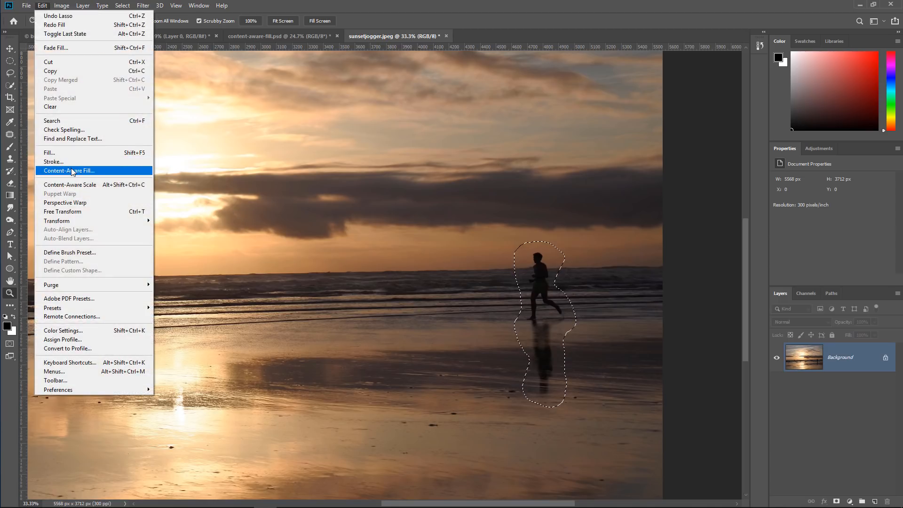
{"action": "left_click", "coordinate": [109, 173]}
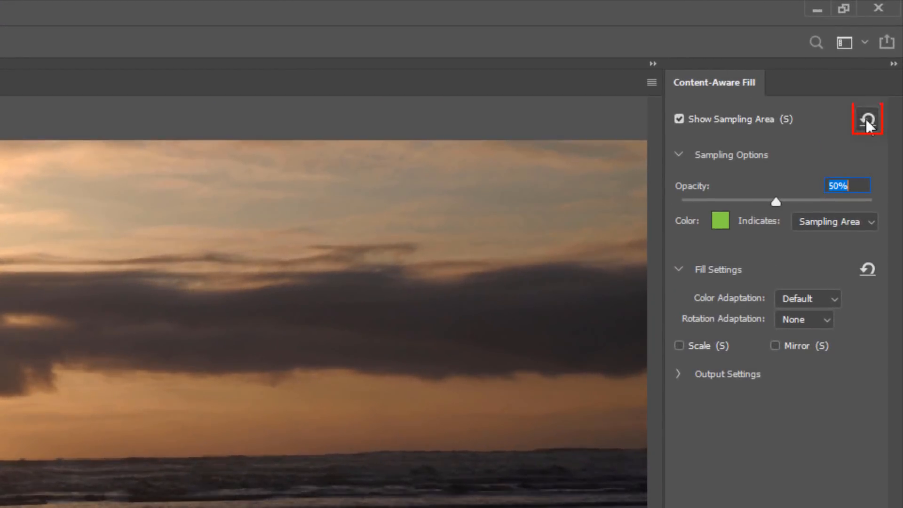
{"action": "left_click", "coordinate": [679, 270]}
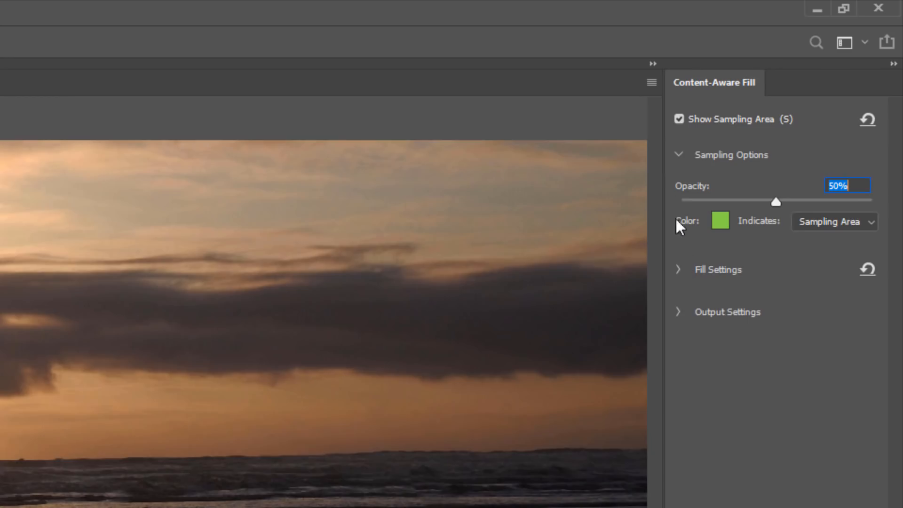
{"action": "left_click", "coordinate": [679, 156]}
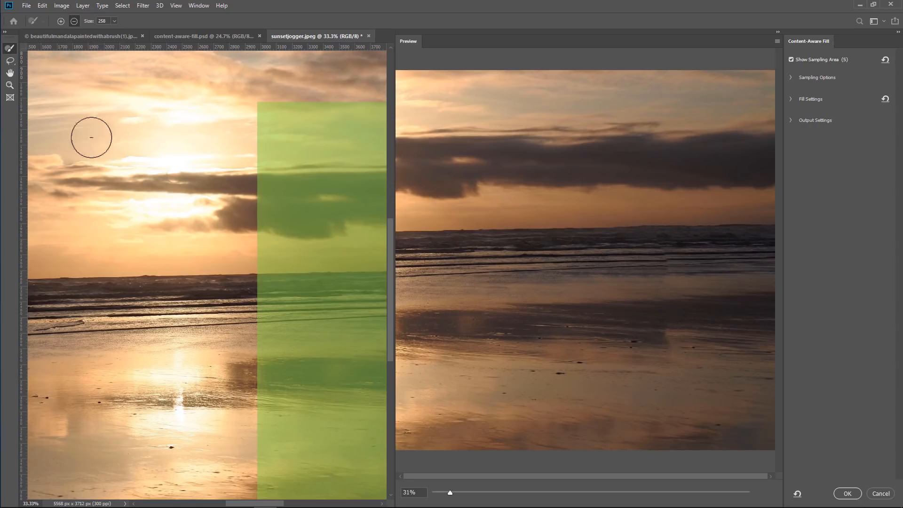
Pan the image to the selected jogger with the Hand tool, and zoom in on the figure and back out.
{"action": "left_click", "coordinate": [10, 75]}
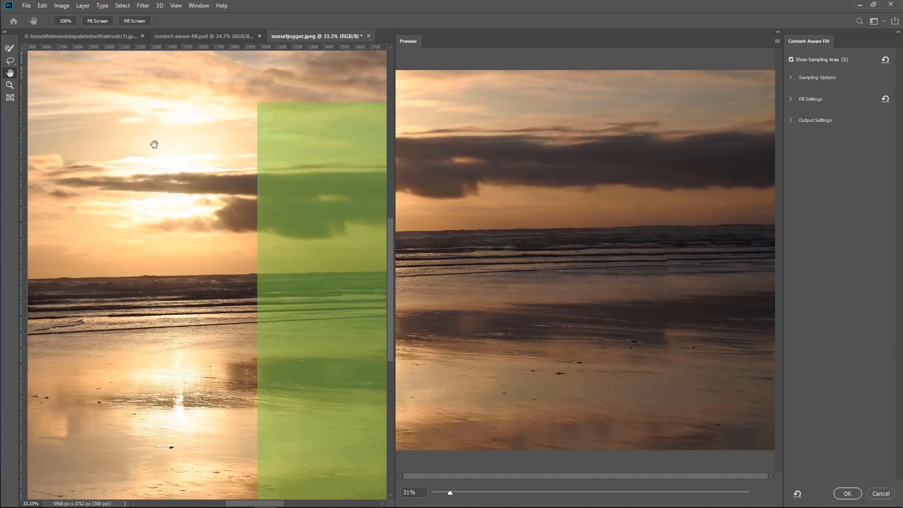
{"action": "mouse_move", "coordinate": [325, 225]}
{"action": "left_mouse_down"}
{"action": "mouse_move", "coordinate": [220, 229]}
{"action": "mouse_move", "coordinate": [118, 186]}
{"action": "left_mouse_up"}
{"action": "mouse_move", "coordinate": [296, 272]}
{"action": "left_mouse_down"}
{"action": "mouse_move", "coordinate": [162, 261]}
{"action": "mouse_move", "coordinate": [248, 299]}
{"action": "left_mouse_up"}
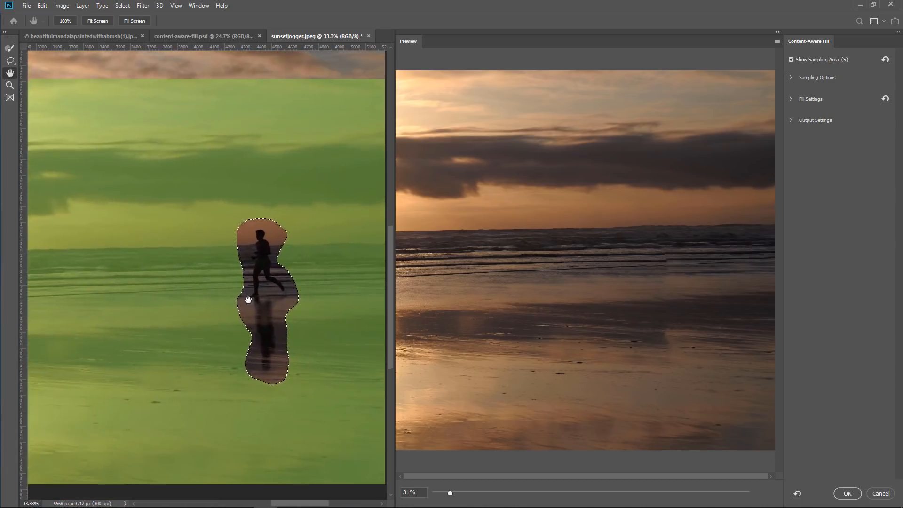
{"action": "left_click", "coordinate": [10, 85]}
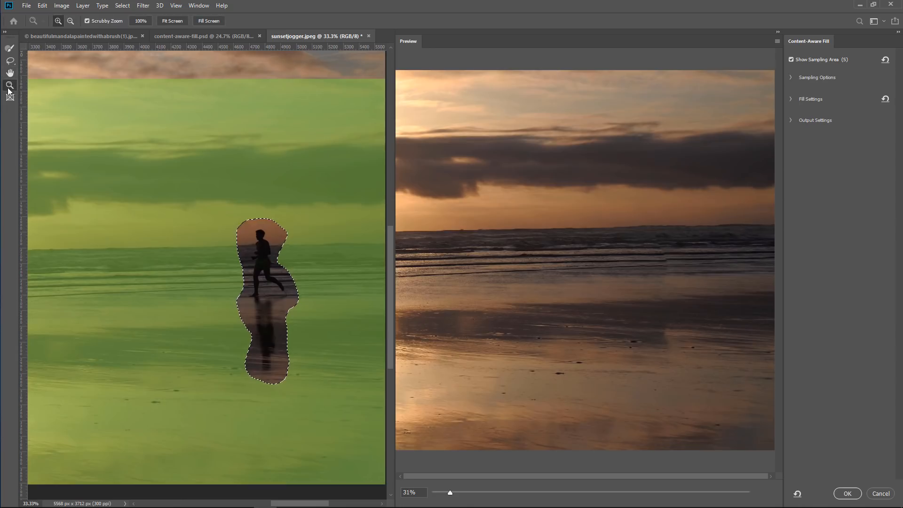
{"action": "left_click", "coordinate": [262, 254]}
{"action": "left_click", "coordinate": [262, 254]}
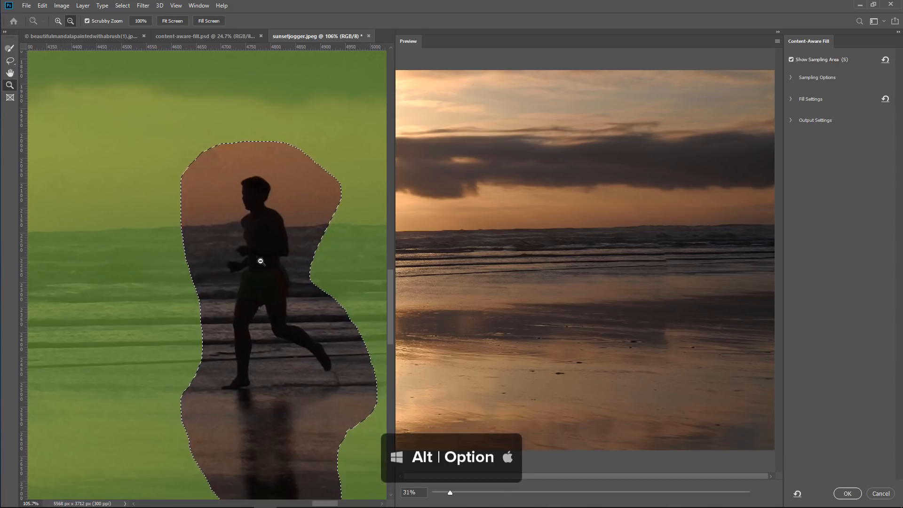
{"action": "left_click", "coordinate": [261, 262], "text": "alt"}
{"action": "left_click", "coordinate": [260, 261], "text": "alt"}
Try zooming on the horizon with Scrubby Zoom, and with a zoom rectangle while Scrubby Zoom is off.
{"action": "left_click_drag", "start_coordinate": [221, 260], "coordinate": [264, 256]}
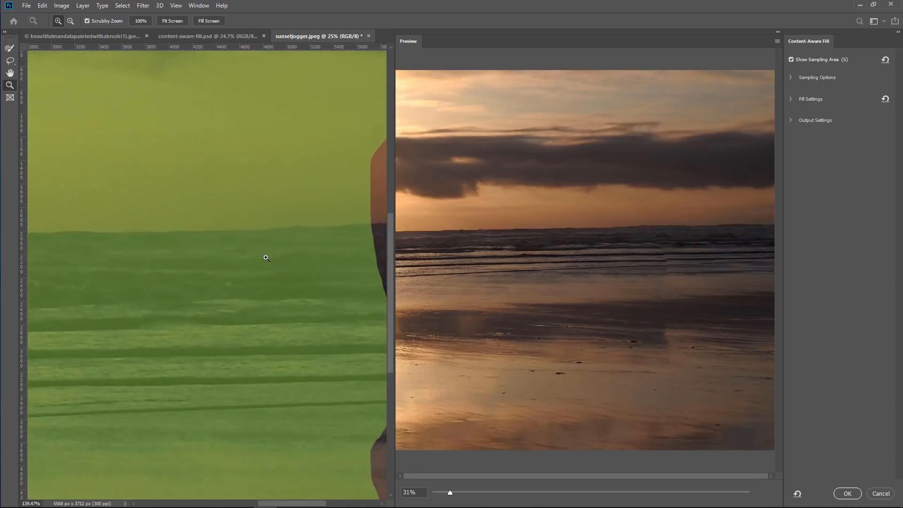
{"action": "left_click", "coordinate": [87, 21]}
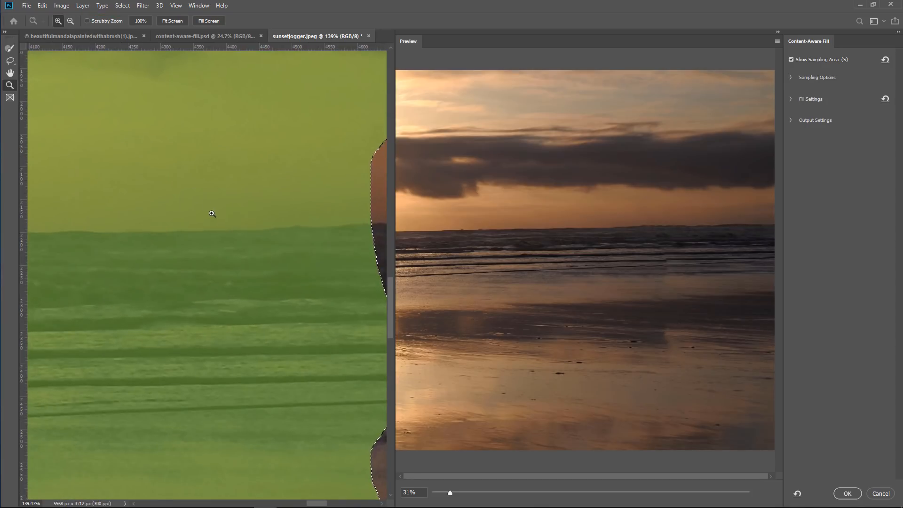
{"action": "left_click_drag", "start_coordinate": [214, 214], "coordinate": [90, 305]}
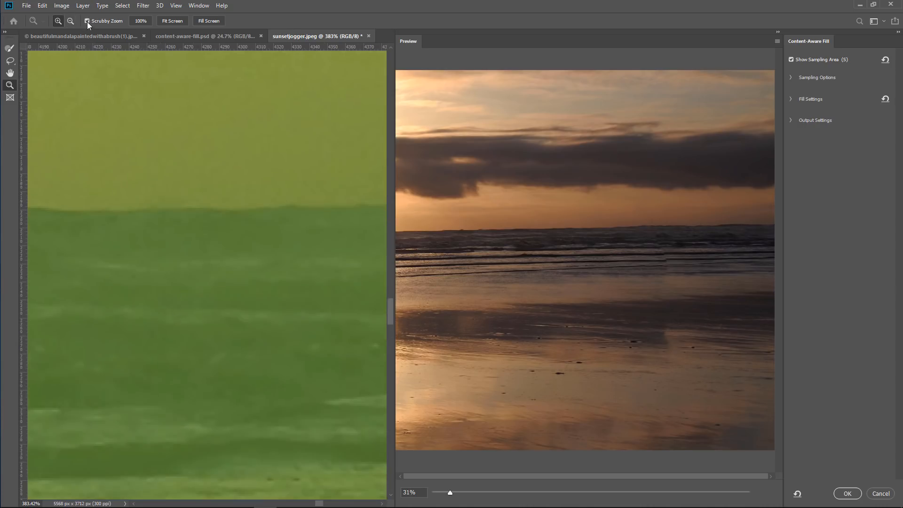
{"action": "left_click_drag", "start_coordinate": [242, 263], "coordinate": [208, 249]}
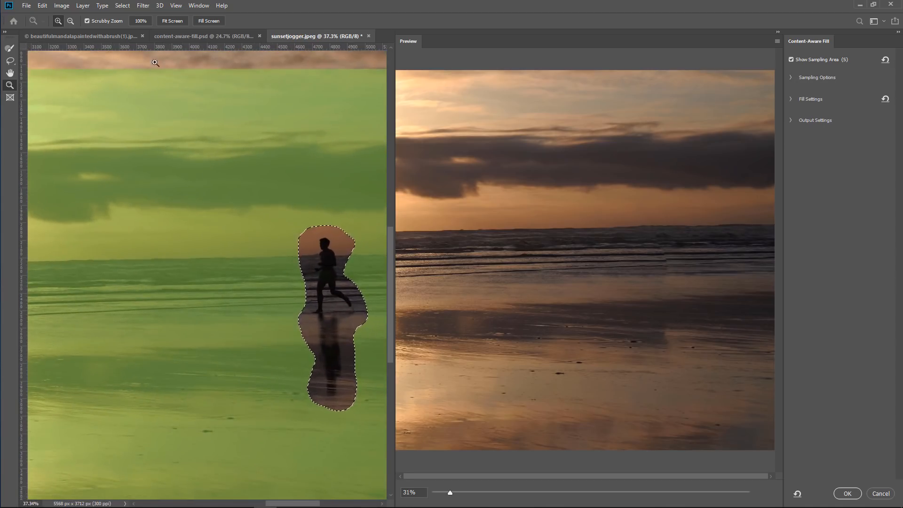
Compare the 100%, Fit Screen and Fill Screen views, ending with the jogger in view.
{"action": "left_click", "coordinate": [143, 20]}
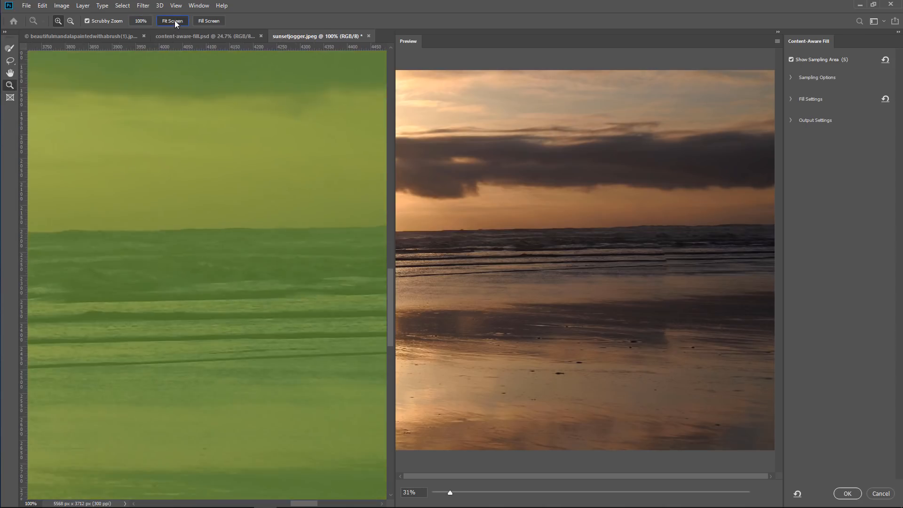
{"action": "left_click", "coordinate": [174, 20]}
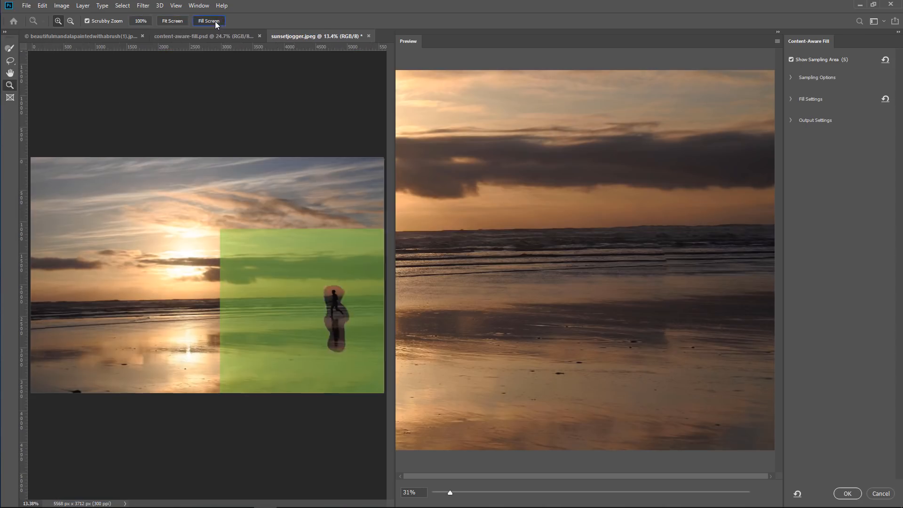
{"action": "left_click", "coordinate": [216, 21]}
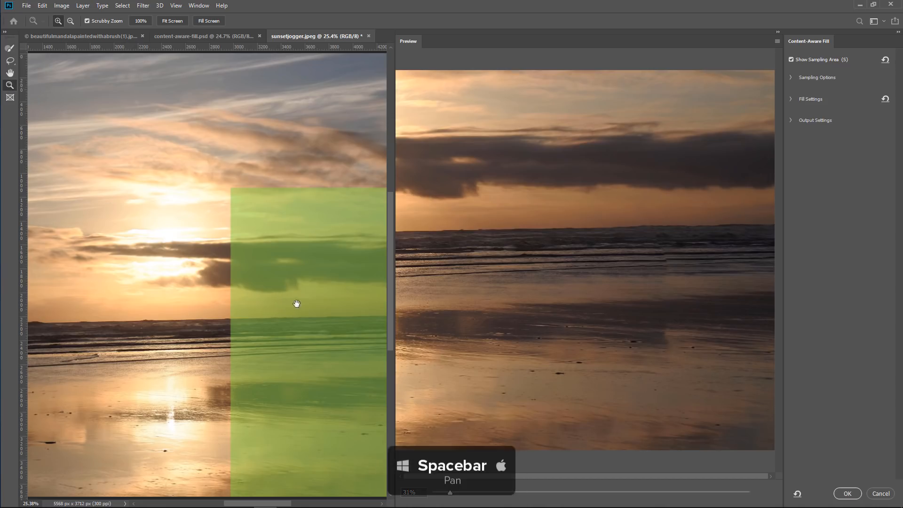
{"action": "left_click_drag", "start_coordinate": [319, 302], "coordinate": [250, 255]}
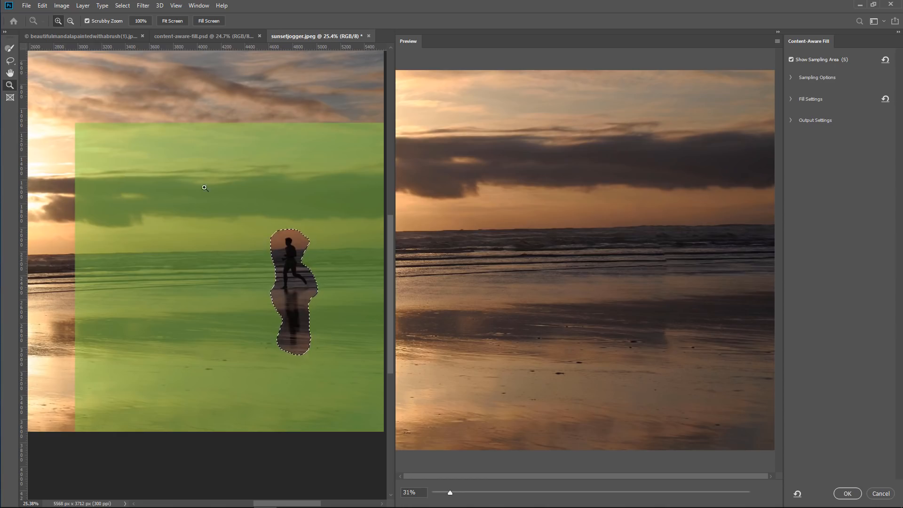
Subtract the sky and dark cloud from the sampling area with the Sampling Brush, and add a strip back along the cloud's lower edge.
{"action": "left_click", "coordinate": [9, 49]}
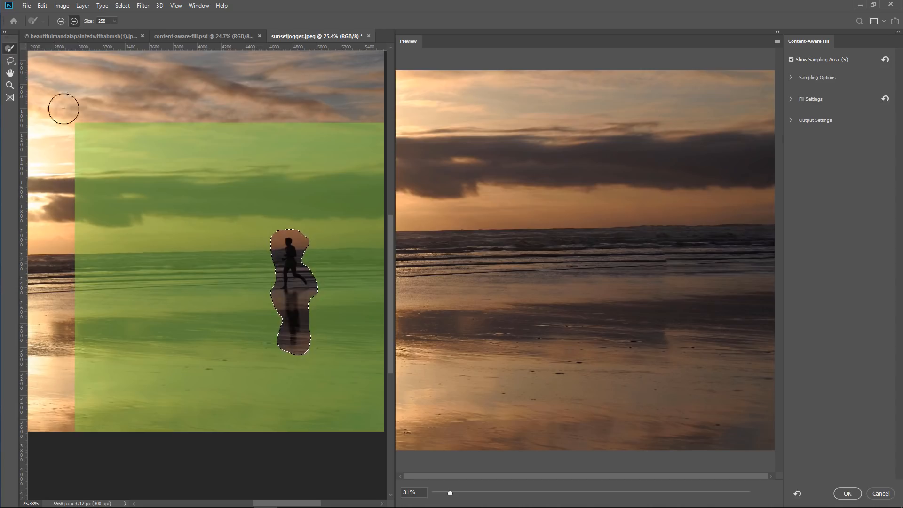
{"action": "mouse_move", "coordinate": [74, 126]}
{"action": "left_mouse_down"}
{"action": "mouse_move", "coordinate": [75, 145]}
{"action": "mouse_move", "coordinate": [95, 125]}
{"action": "mouse_move", "coordinate": [66, 183]}
{"action": "mouse_move", "coordinate": [128, 114]}
{"action": "mouse_move", "coordinate": [66, 212]}
{"action": "mouse_move", "coordinate": [138, 130]}
{"action": "mouse_move", "coordinate": [107, 181]}
{"action": "mouse_move", "coordinate": [98, 178]}
{"action": "mouse_move", "coordinate": [160, 119]}
{"action": "mouse_move", "coordinate": [79, 200]}
{"action": "left_mouse_up"}
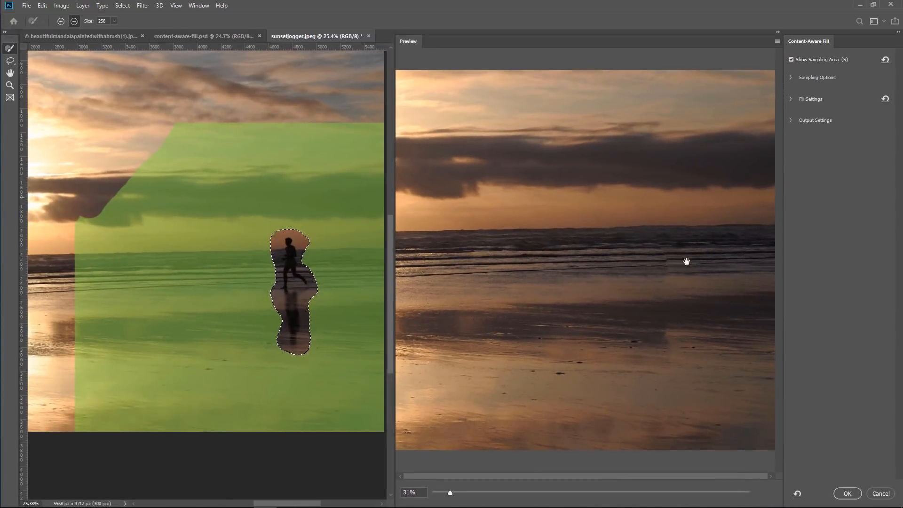
{"action": "mouse_move", "coordinate": [155, 193]}
{"action": "left_mouse_down"}
{"action": "mouse_move", "coordinate": [161, 135]}
{"action": "mouse_move", "coordinate": [174, 124]}
{"action": "mouse_move", "coordinate": [128, 198]}
{"action": "mouse_move", "coordinate": [235, 114]}
{"action": "mouse_move", "coordinate": [256, 131]}
{"action": "mouse_move", "coordinate": [310, 125]}
{"action": "mouse_move", "coordinate": [259, 145]}
{"action": "mouse_move", "coordinate": [307, 144]}
{"action": "mouse_move", "coordinate": [183, 164]}
{"action": "left_mouse_up"}
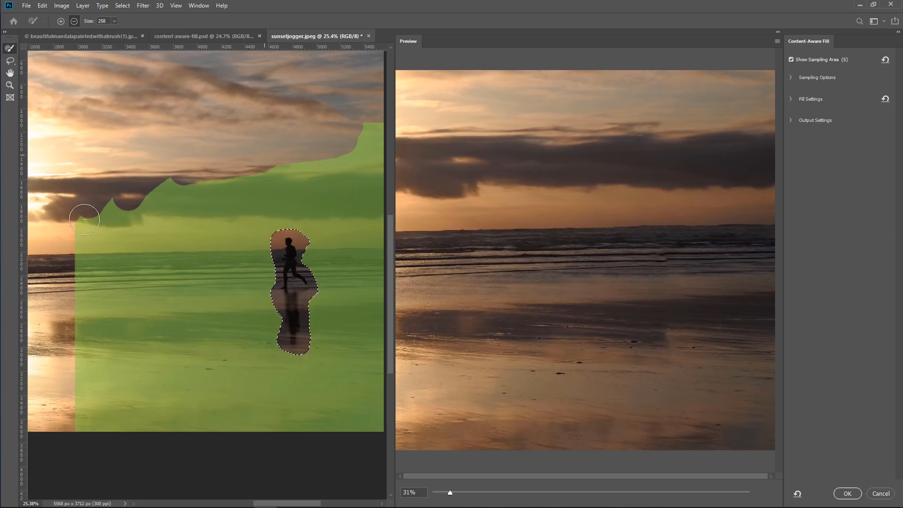
{"action": "mouse_move", "coordinate": [76, 215]}
{"action": "left_mouse_down"}
{"action": "mouse_move", "coordinate": [381, 120]}
{"action": "mouse_move", "coordinate": [392, 136]}
{"action": "mouse_move", "coordinate": [184, 196]}
{"action": "mouse_move", "coordinate": [75, 212]}
{"action": "mouse_move", "coordinate": [386, 167]}
{"action": "mouse_move", "coordinate": [334, 183]}
{"action": "mouse_move", "coordinate": [173, 196]}
{"action": "left_mouse_up"}
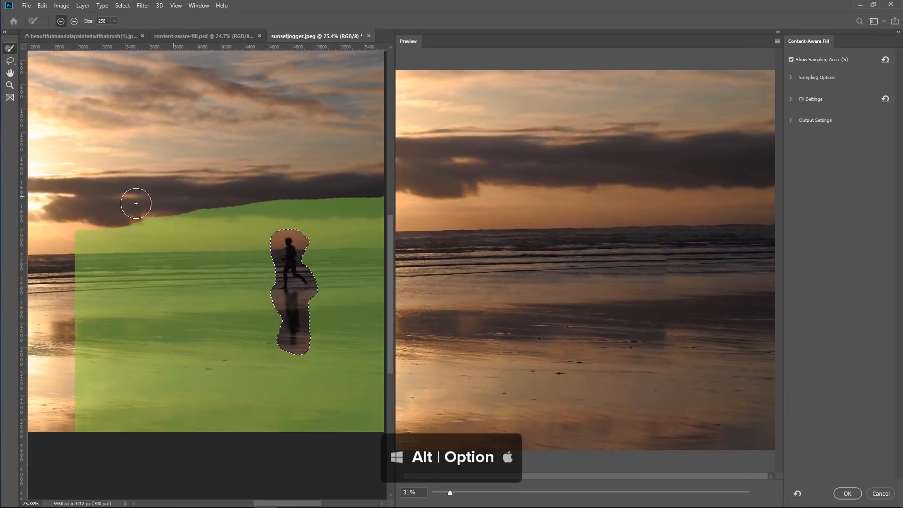
{"action": "mouse_move", "coordinate": [70, 227]}
{"action": "left_mouse_down"}
{"action": "mouse_move", "coordinate": [63, 226]}
{"action": "mouse_move", "coordinate": [235, 202]}
{"action": "mouse_move", "coordinate": [258, 213]}
{"action": "left_mouse_up"}
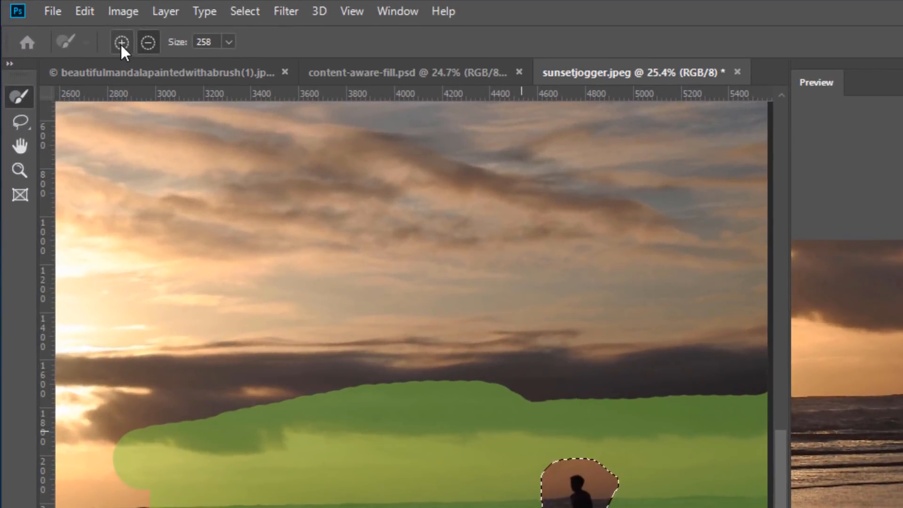
Paint a patch of dark cloud into the sampling area in add mode, and subtract it again.
{"action": "left_click", "coordinate": [121, 43]}
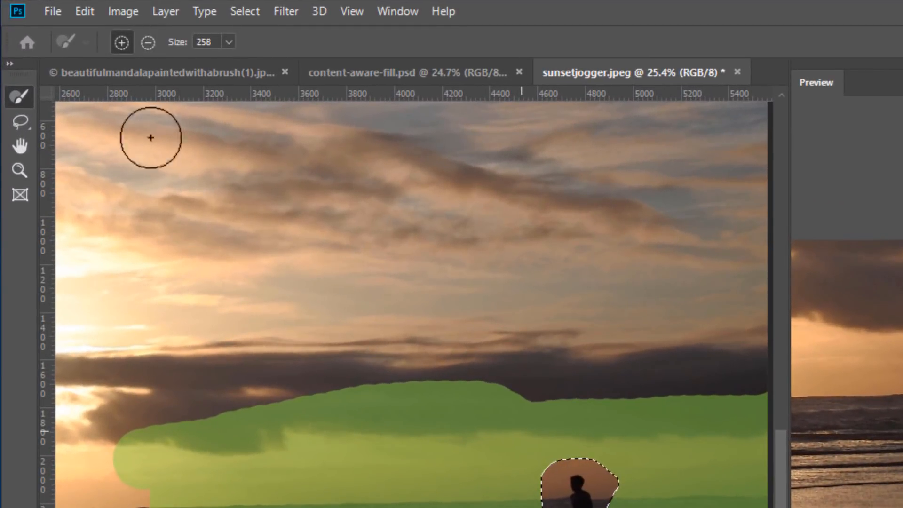
{"action": "mouse_move", "coordinate": [338, 386]}
{"action": "left_mouse_down"}
{"action": "mouse_move", "coordinate": [355, 359]}
{"action": "mouse_move", "coordinate": [419, 348]}
{"action": "left_mouse_up"}
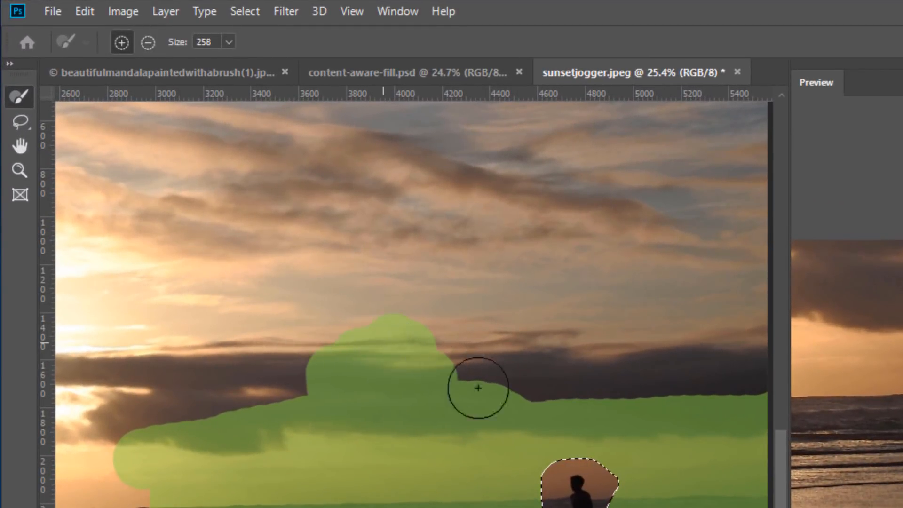
{"action": "key", "text": "alt"}
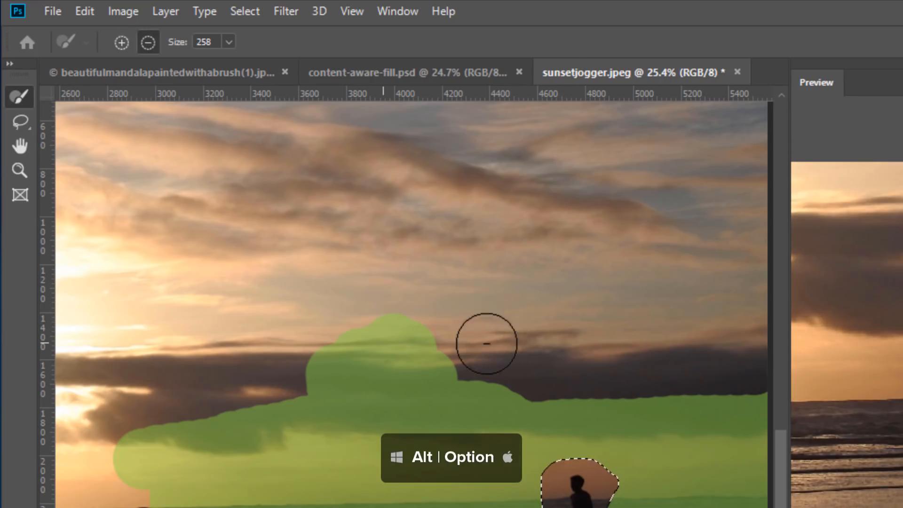
{"action": "mouse_move", "coordinate": [476, 347]}
{"action": "left_mouse_down"}
{"action": "mouse_move", "coordinate": [387, 359]}
{"action": "mouse_move", "coordinate": [329, 318]}
{"action": "mouse_move", "coordinate": [436, 373]}
{"action": "mouse_move", "coordinate": [137, 423]}
{"action": "left_mouse_up"}
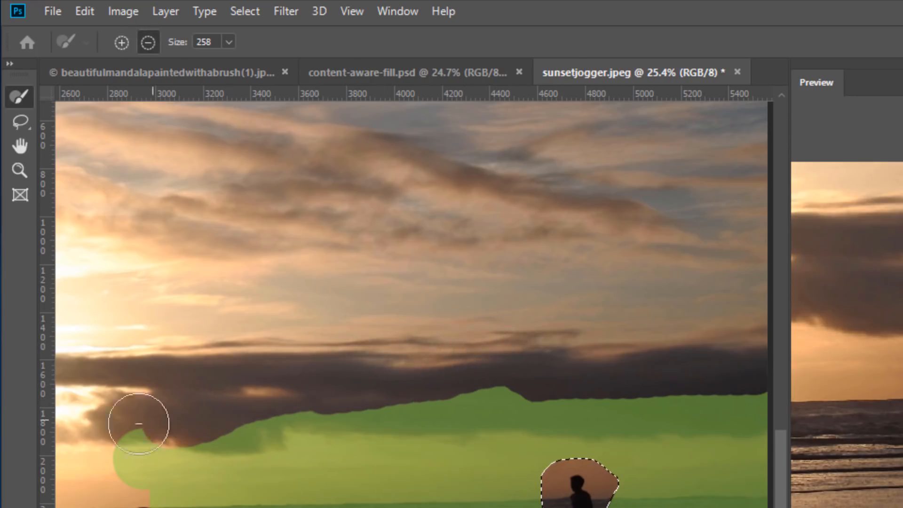
{"action": "left_click", "coordinate": [147, 41]}
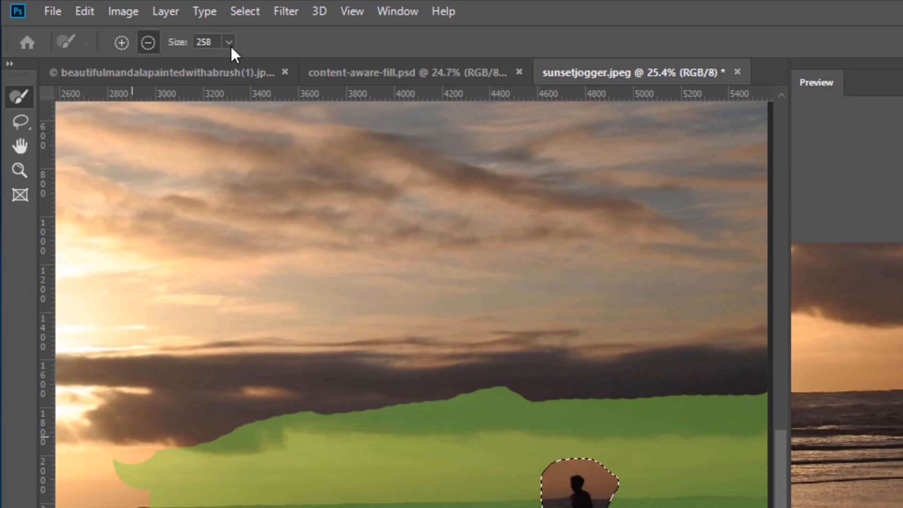
{"action": "key", "text": "alt"}
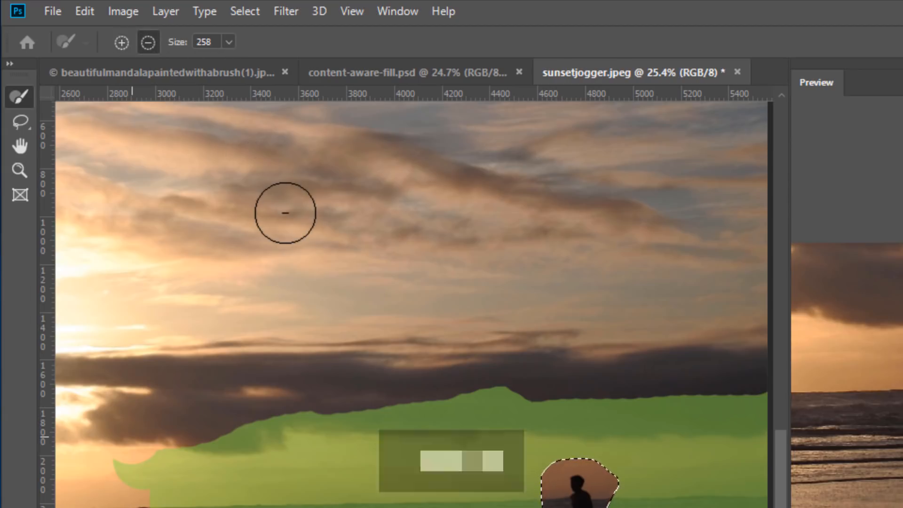
{"action": "key", "text": "alt"}
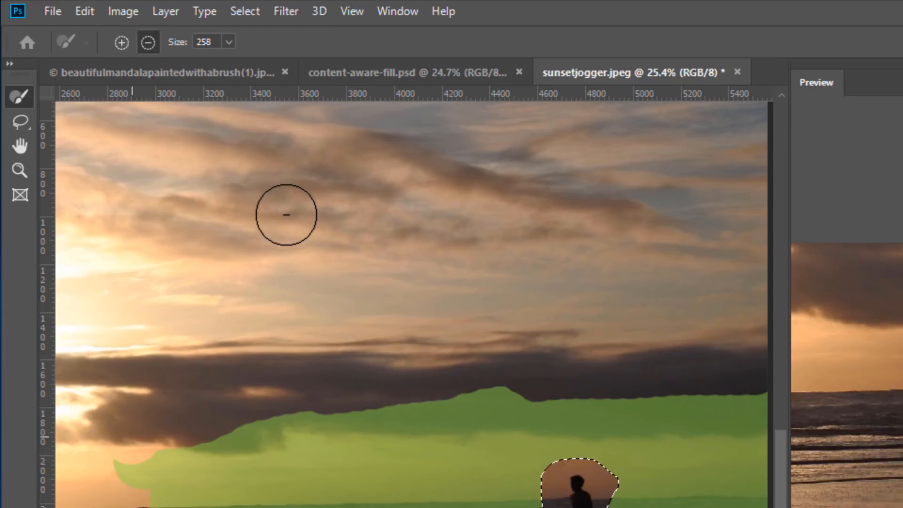
{"action": "left_click", "coordinate": [229, 42]}
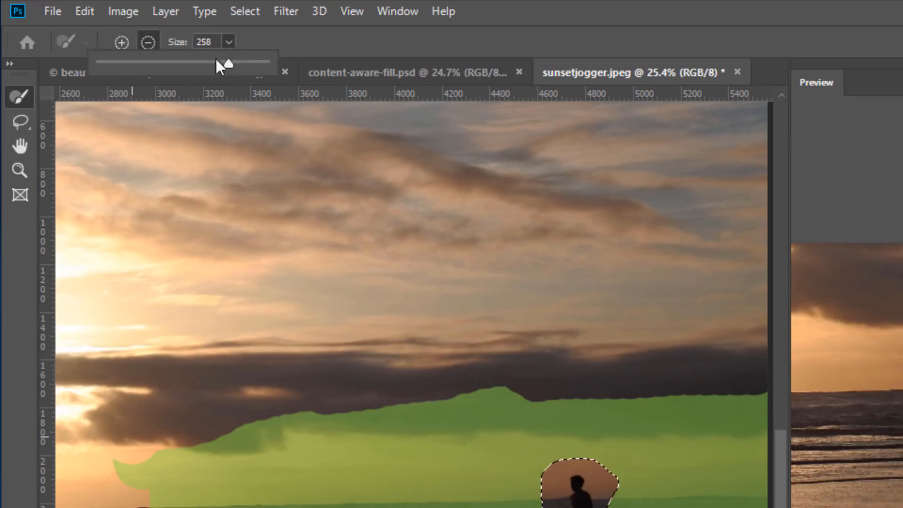
{"action": "left_click", "coordinate": [265, 34]}
Extend the selection on the right side of the jogger with the Lasso Tool, and subtract the excess there.
{"action": "left_click", "coordinate": [22, 121]}
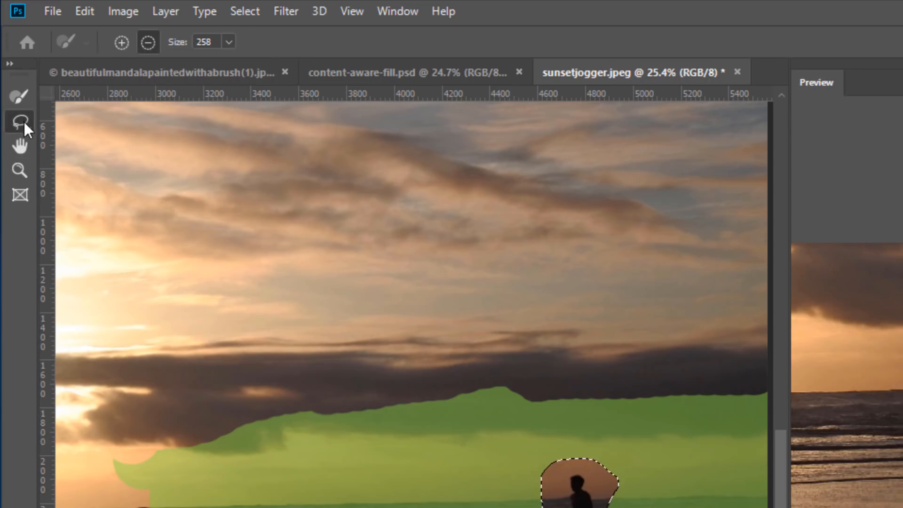
{"action": "left_click", "coordinate": [24, 120]}
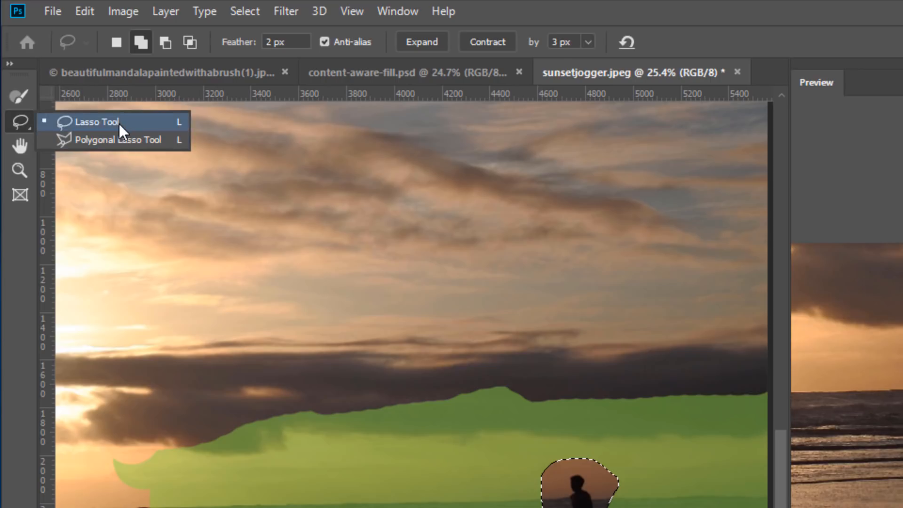
{"action": "left_click", "coordinate": [119, 123]}
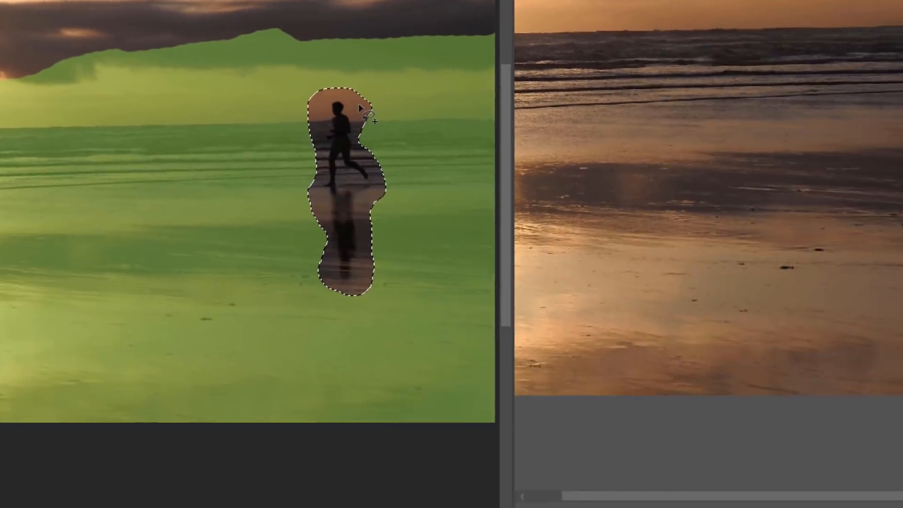
{"action": "mouse_move", "coordinate": [359, 107]}
{"action": "left_mouse_down"}
{"action": "mouse_move", "coordinate": [345, 76]}
{"action": "mouse_move", "coordinate": [373, 118]}
{"action": "mouse_move", "coordinate": [370, 135]}
{"action": "mouse_move", "coordinate": [337, 135]}
{"action": "mouse_move", "coordinate": [338, 92]}
{"action": "left_mouse_up"}
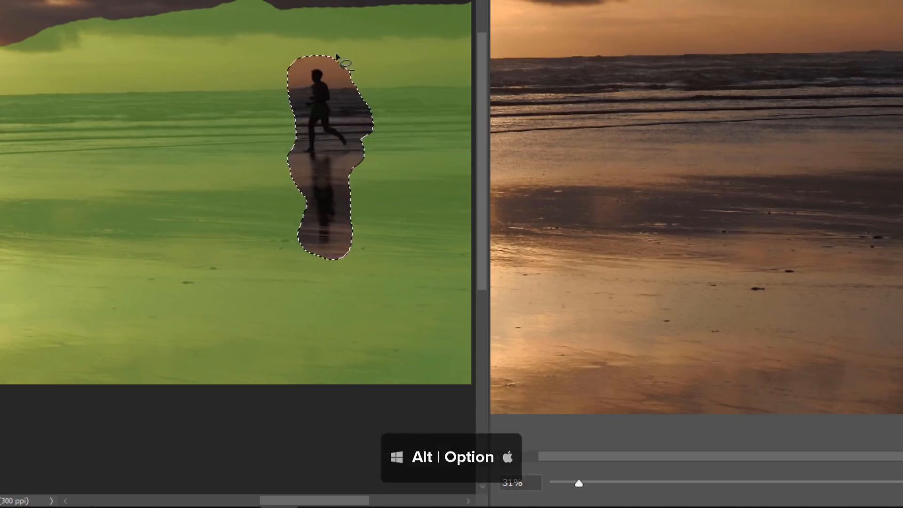
{"action": "mouse_move", "coordinate": [336, 56]}
{"action": "left_mouse_down"}
{"action": "mouse_move", "coordinate": [360, 125]}
{"action": "mouse_move", "coordinate": [395, 91]}
{"action": "mouse_move", "coordinate": [416, 87]}
{"action": "left_mouse_up"}
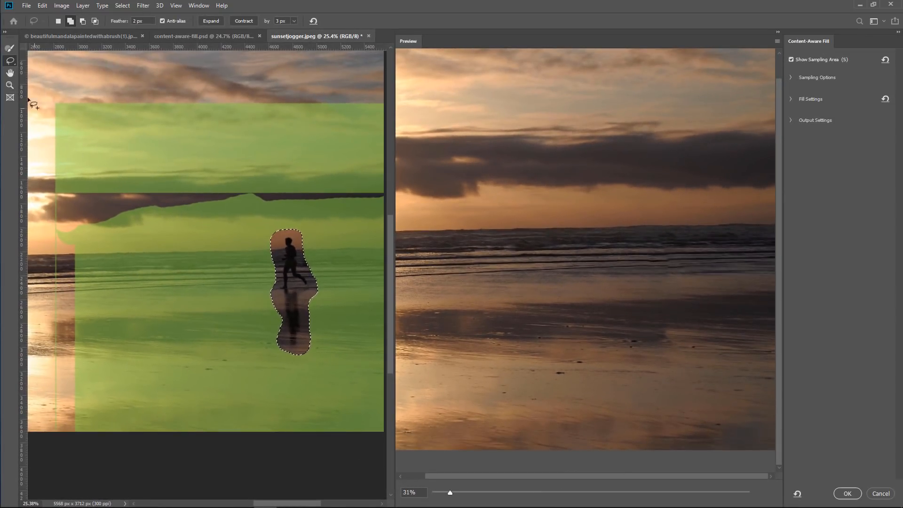
Subtract the excess to the right of the jogger and around the lower end of the reflection from the selection with the Lasso Tool.
{"action": "left_click", "coordinate": [13, 86]}
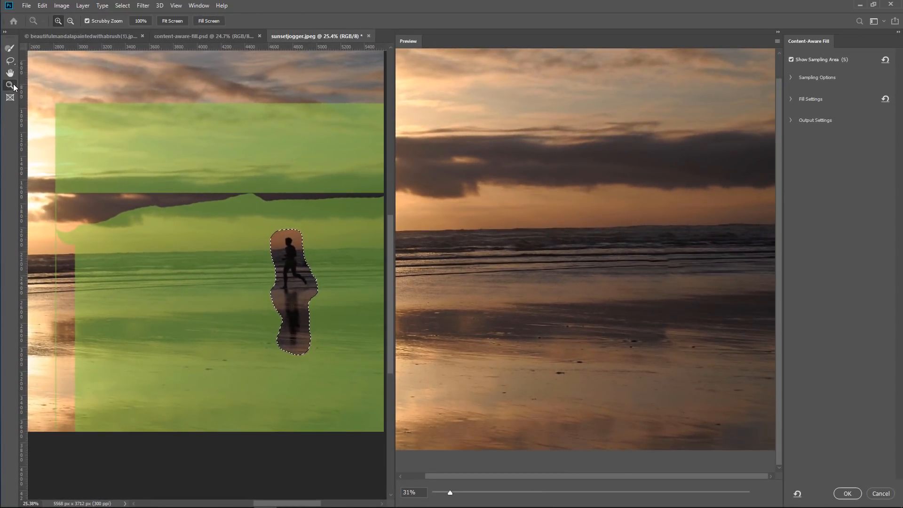
{"action": "left_click", "coordinate": [308, 277]}
{"action": "left_click", "coordinate": [307, 277]}
{"action": "left_click", "coordinate": [307, 277]}
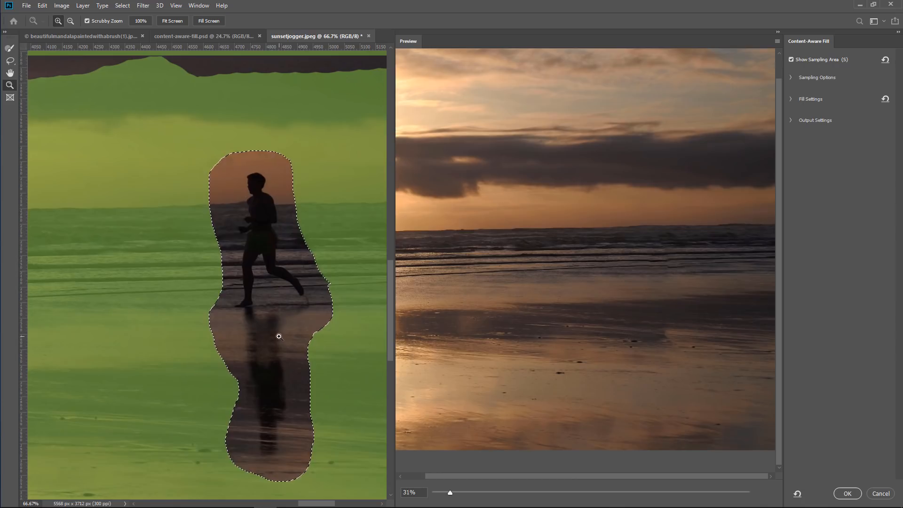
{"action": "left_click", "coordinate": [14, 61]}
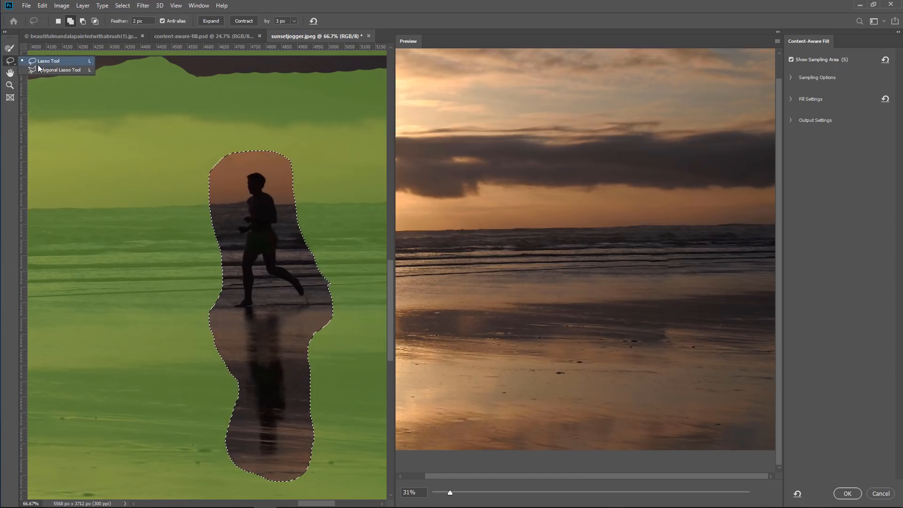
{"action": "left_click", "coordinate": [55, 65]}
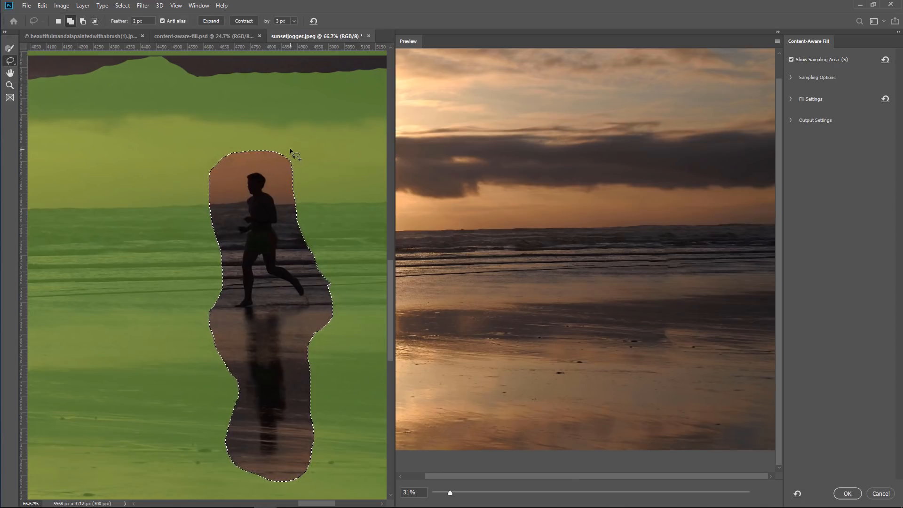
{"action": "key", "text": "alt"}
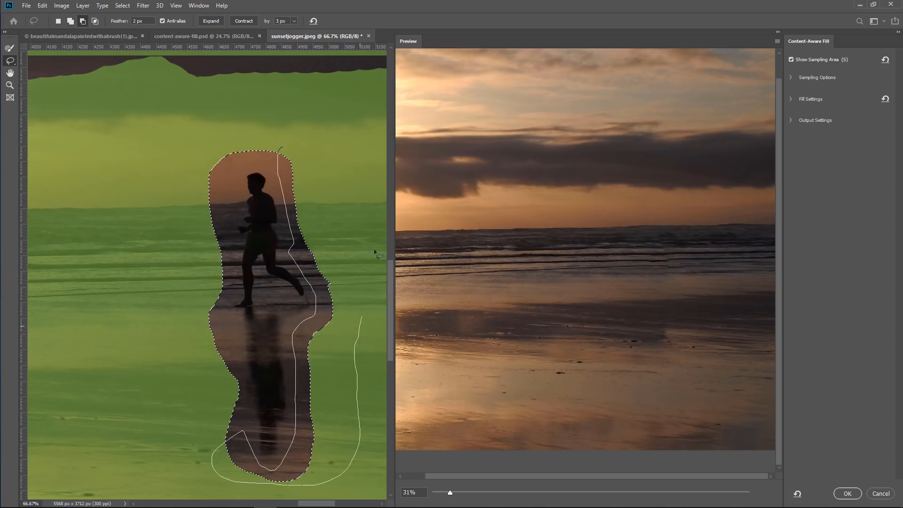
{"action": "mouse_move", "coordinate": [375, 252]}
{"action": "left_mouse_down"}
{"action": "mouse_move", "coordinate": [321, 120]}
{"action": "mouse_move", "coordinate": [242, 151]}
{"action": "mouse_move", "coordinate": [281, 151]}
{"action": "left_mouse_up"}
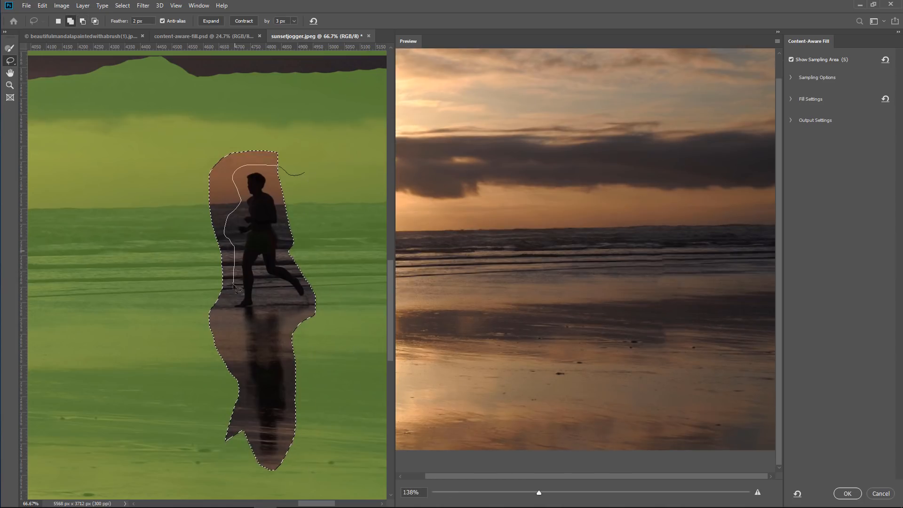
Trim the selection closer to the jogger's left side, head and raised leg, and subtract the gap between the legs.
{"action": "left_click_drag", "start_coordinate": [230, 398], "coordinate": [316, 141]}
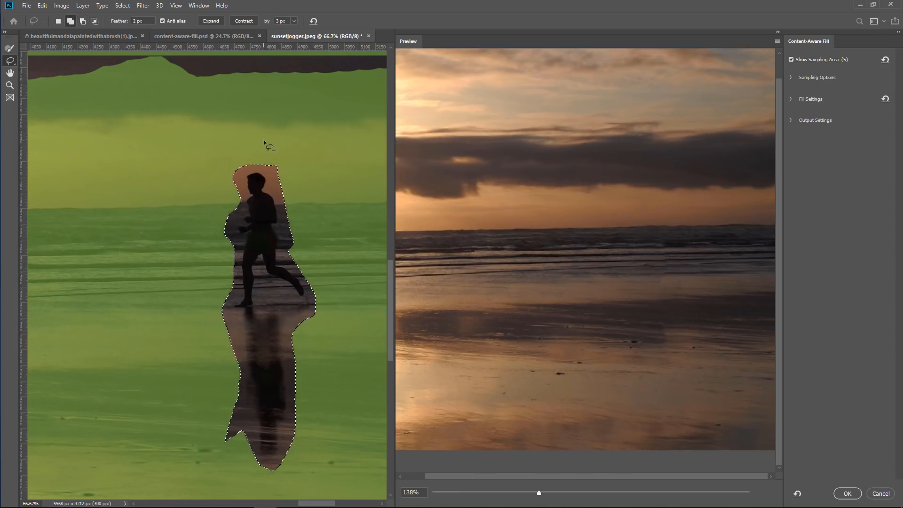
{"action": "mouse_move", "coordinate": [264, 128]}
{"action": "left_mouse_down"}
{"action": "mouse_move", "coordinate": [238, 182]}
{"action": "mouse_move", "coordinate": [240, 202]}
{"action": "left_mouse_up"}
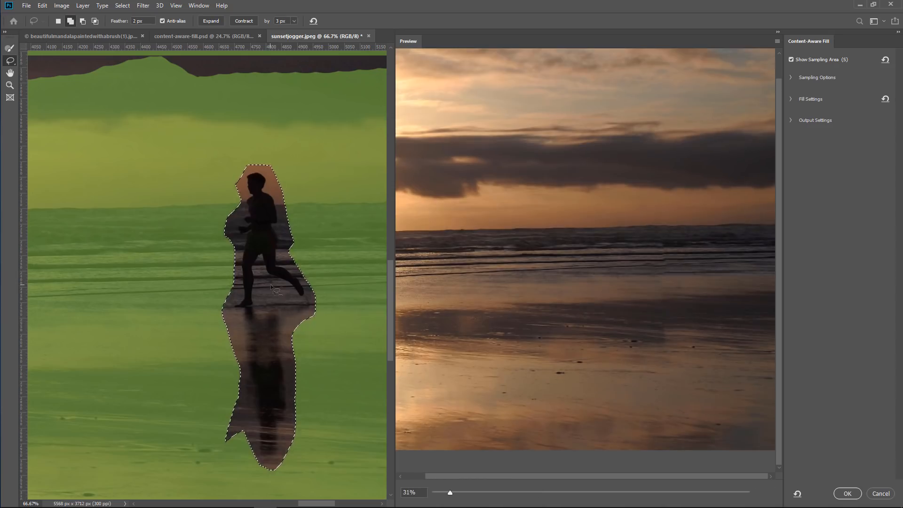
{"action": "mouse_move", "coordinate": [262, 278]}
{"action": "left_mouse_down"}
{"action": "mouse_move", "coordinate": [281, 282]}
{"action": "mouse_move", "coordinate": [285, 295]}
{"action": "mouse_move", "coordinate": [256, 287]}
{"action": "mouse_move", "coordinate": [260, 267]}
{"action": "left_mouse_up"}
{"action": "left_click_drag", "start_coordinate": [317, 282], "coordinate": [286, 268]}
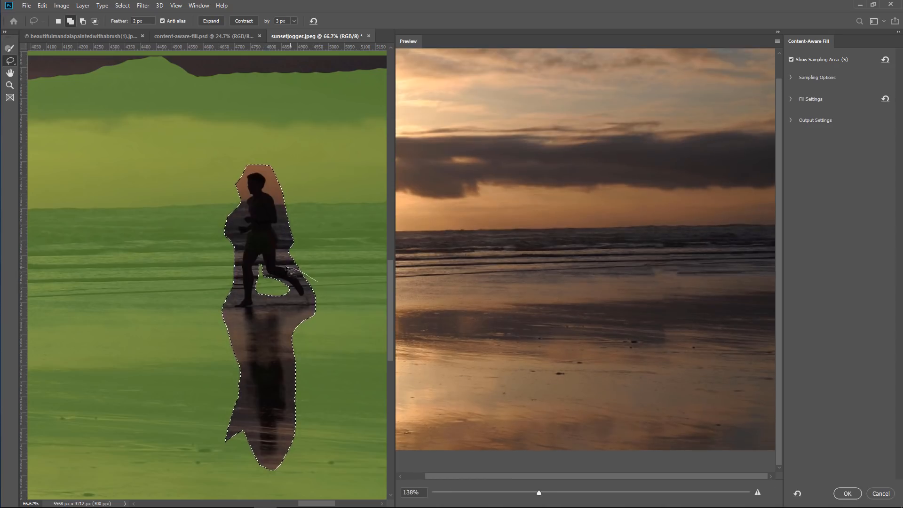
{"action": "left_click_drag", "start_coordinate": [213, 204], "coordinate": [209, 231]}
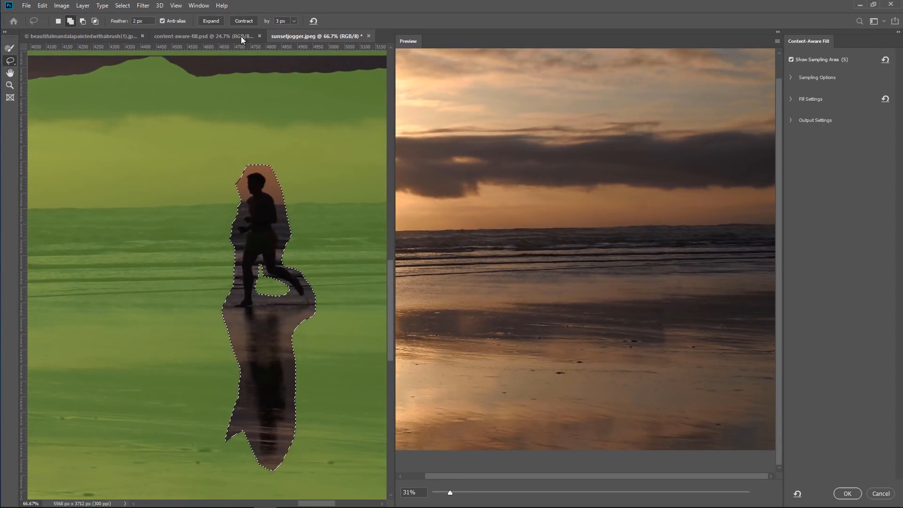
Expand the jogger selection repeatedly by 3 px.
{"action": "left_click", "coordinate": [208, 22]}
{"action": "left_click", "coordinate": [209, 24]}
{"action": "left_click", "coordinate": [209, 24]}
{"action": "left_click", "coordinate": [209, 24]}
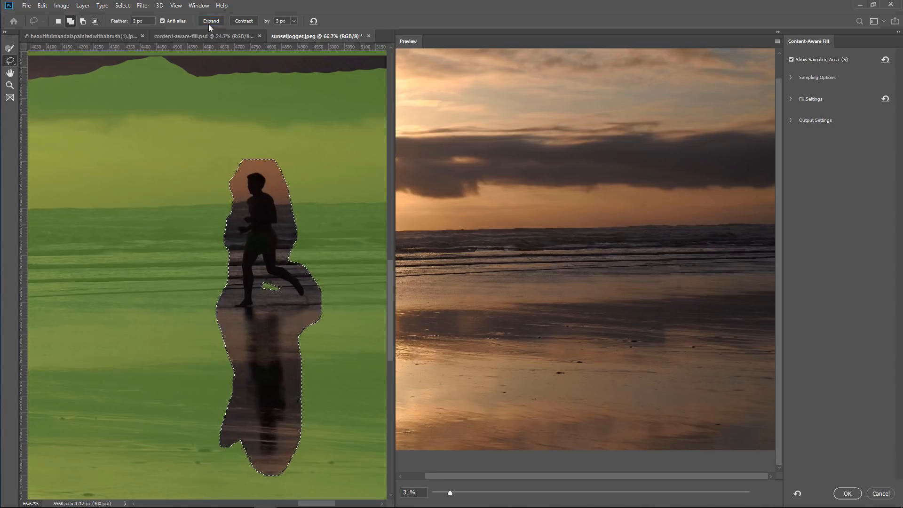
{"action": "left_click", "coordinate": [209, 24]}
{"action": "left_click", "coordinate": [209, 24]}
{"action": "left_click", "coordinate": [209, 24]}
Contract the expanded selection repeatedly by 3 px until it fits closely around the jogger and reflection.
{"action": "left_click", "coordinate": [242, 22]}
{"action": "left_click", "coordinate": [242, 22]}
{"action": "left_click", "coordinate": [241, 22]}
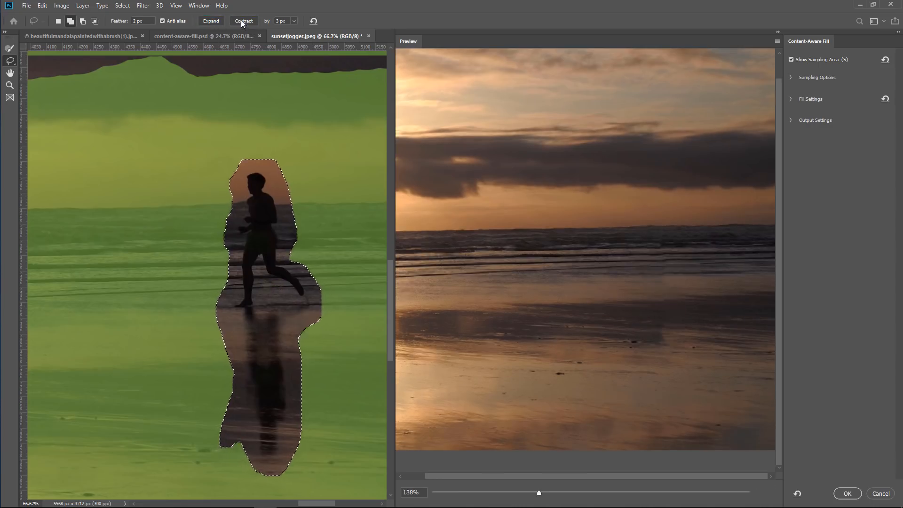
{"action": "left_click", "coordinate": [241, 19]}
{"action": "left_click", "coordinate": [241, 20]}
{"action": "left_click", "coordinate": [241, 20]}
{"action": "left_click", "coordinate": [241, 19]}
{"action": "left_click", "coordinate": [241, 21]}
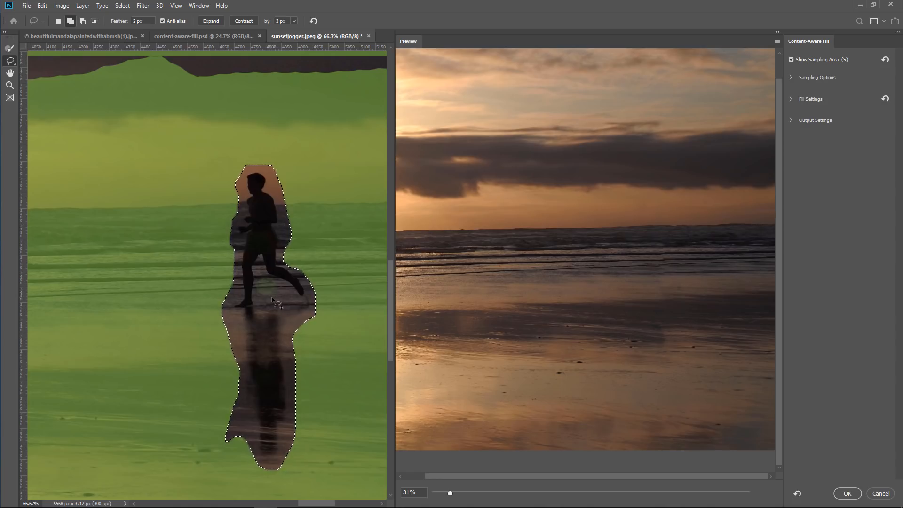
Subtract the small gap between the jogger's legs from the contracted selection with the Lasso Tool.
{"action": "mouse_move", "coordinate": [272, 298]}
{"action": "left_mouse_down"}
{"action": "mouse_move", "coordinate": [272, 275]}
{"action": "mouse_move", "coordinate": [242, 287]}
{"action": "mouse_move", "coordinate": [264, 308]}
{"action": "mouse_move", "coordinate": [279, 273]}
{"action": "left_mouse_up"}
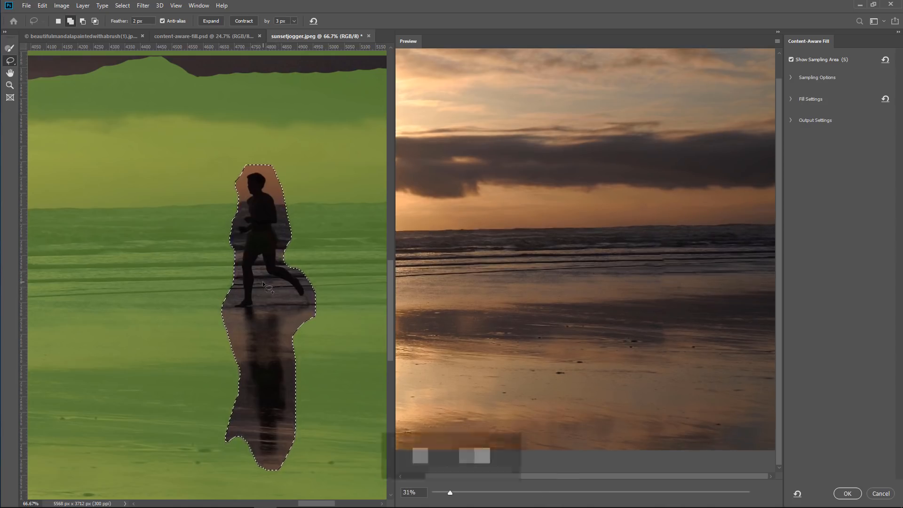
{"action": "key", "text": "alt"}
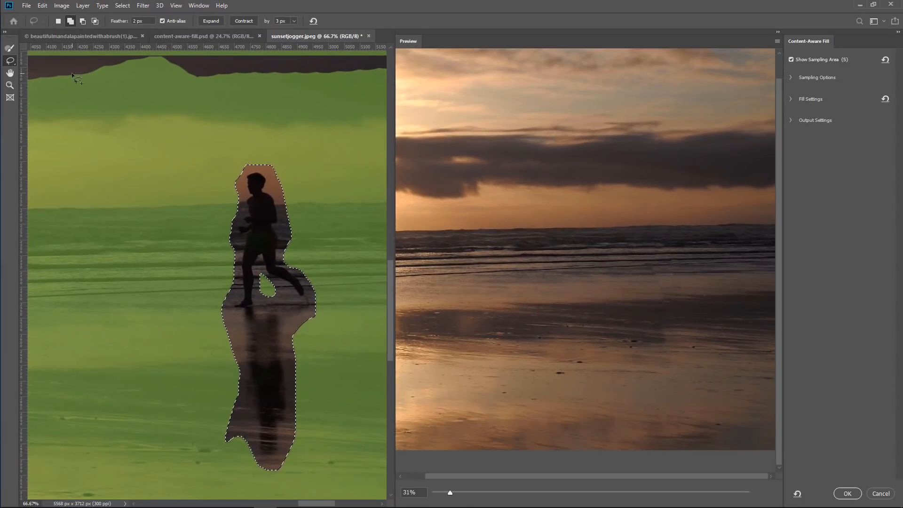
Subtract the cloud, sky and horizon around the jogger's upper body from the sampling area with the Sampling Brush.
{"action": "left_click", "coordinate": [9, 50]}
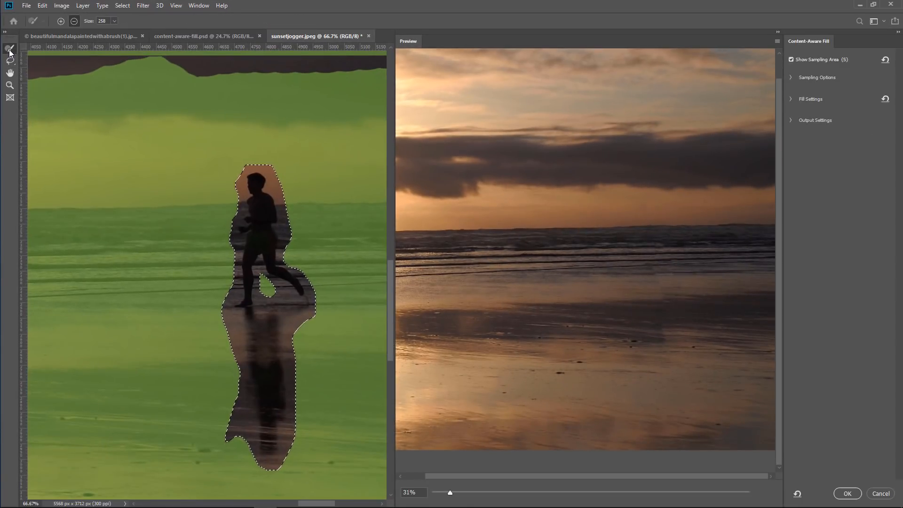
{"action": "mouse_move", "coordinate": [272, 139]}
{"action": "left_mouse_down"}
{"action": "mouse_move", "coordinate": [232, 156]}
{"action": "mouse_move", "coordinate": [340, 159]}
{"action": "mouse_move", "coordinate": [80, 91]}
{"action": "mouse_move", "coordinate": [232, 97]}
{"action": "mouse_move", "coordinate": [433, 162]}
{"action": "mouse_move", "coordinate": [231, 189]}
{"action": "mouse_move", "coordinate": [174, 214]}
{"action": "left_mouse_up"}
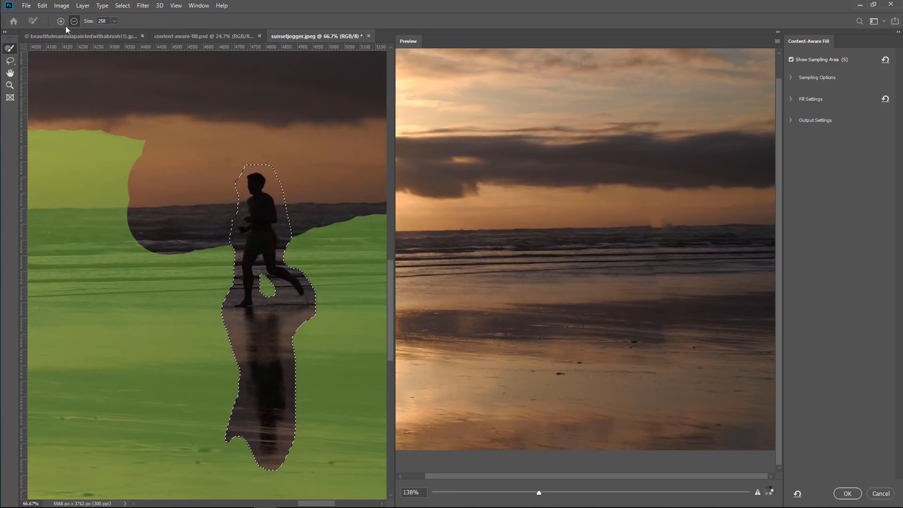
Expand the jogger selection by 3 px until the gap between the legs closes, and contract it by 3 px to fit closely.
{"action": "left_click", "coordinate": [14, 61]}
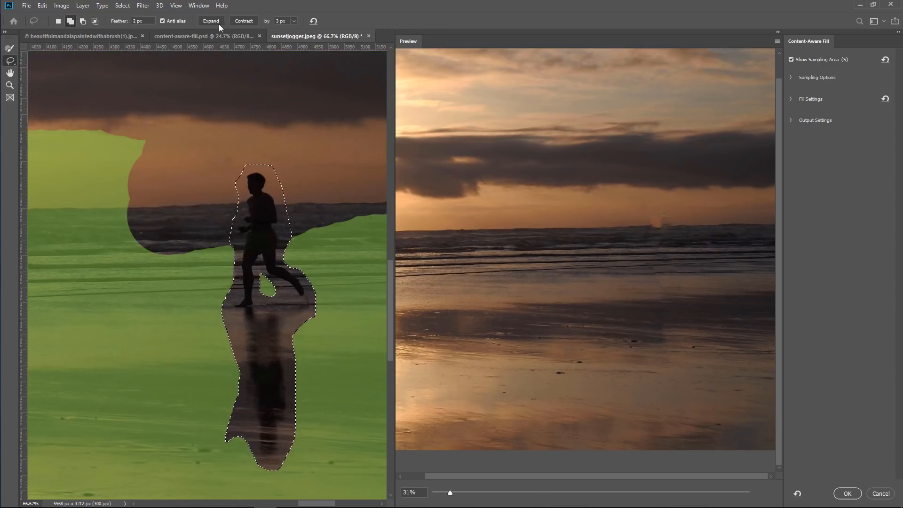
{"action": "left_click", "coordinate": [211, 21]}
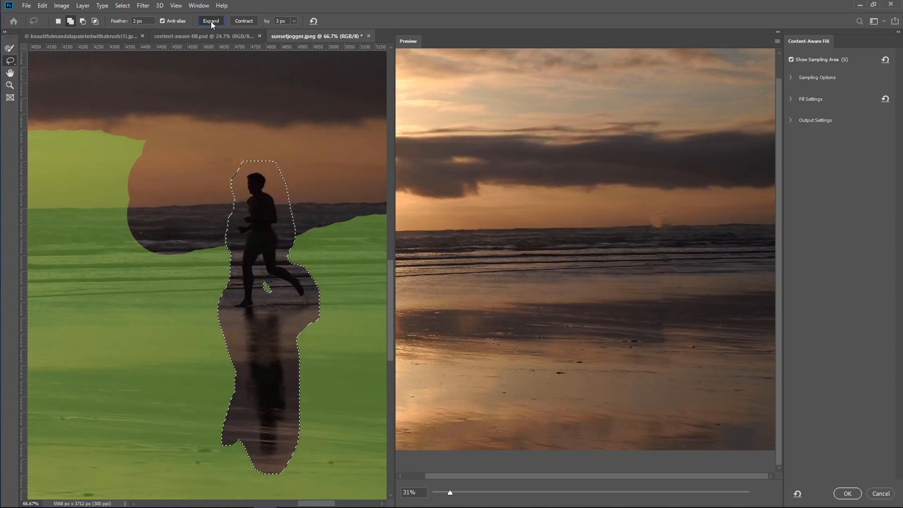
{"action": "left_click", "coordinate": [210, 22]}
{"action": "left_click", "coordinate": [243, 21]}
{"action": "left_click", "coordinate": [244, 21]}
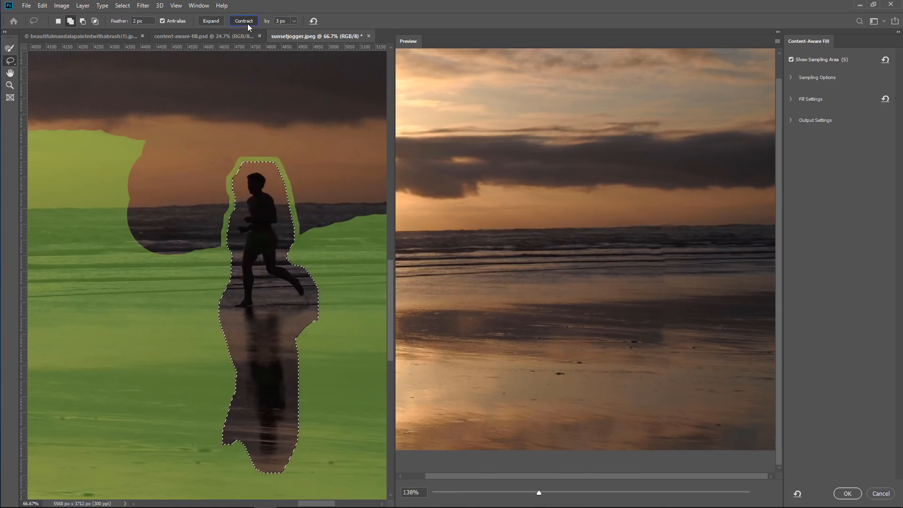
{"action": "left_click", "coordinate": [244, 21]}
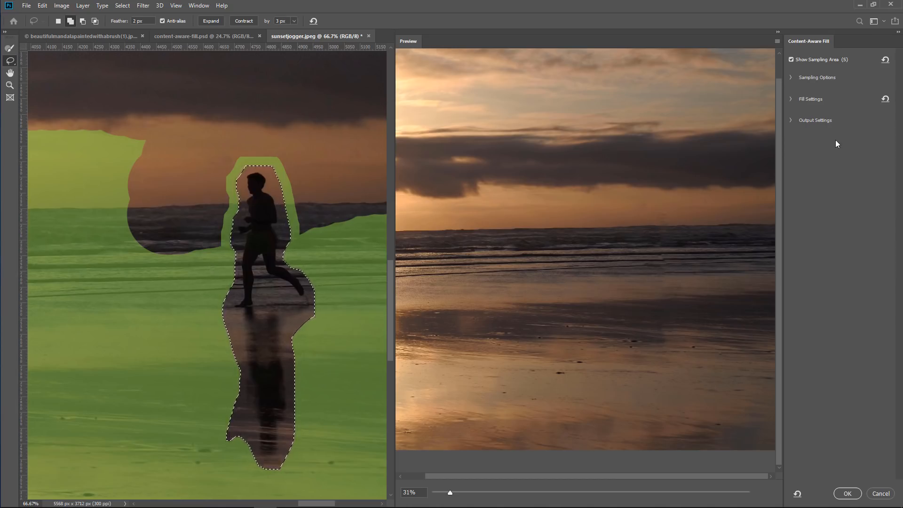
Subtract the remaining clouds, sky and horizon from the sampling area with the Sampling Brush, working on the whole photo.
{"action": "left_click", "coordinate": [13, 87]}
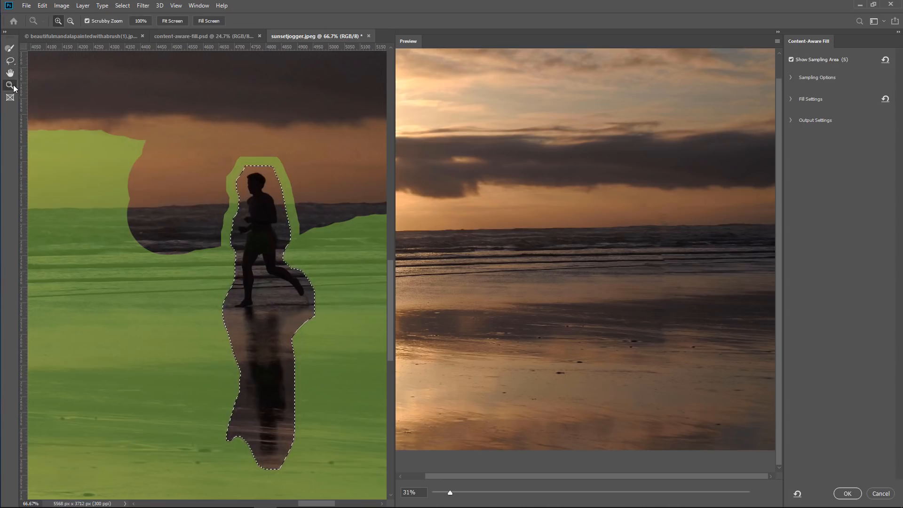
{"action": "left_click", "coordinate": [173, 20]}
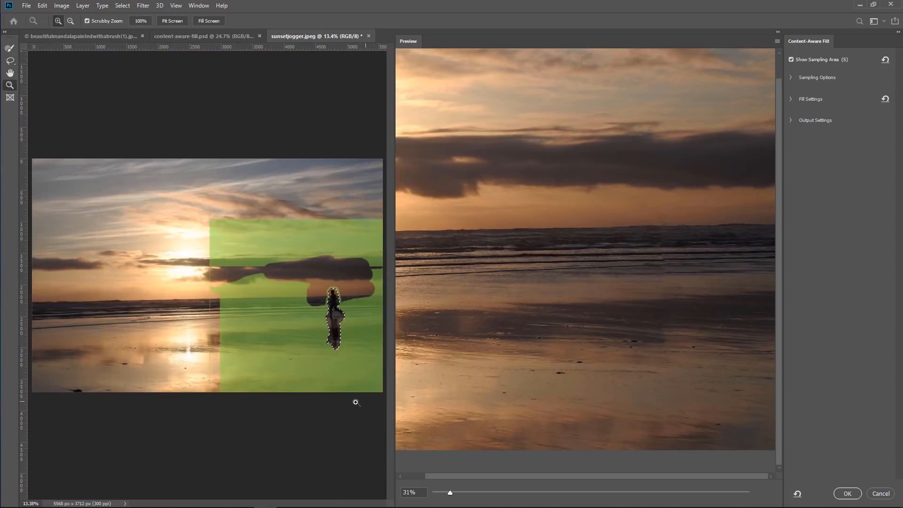
{"action": "left_click", "coordinate": [9, 48]}
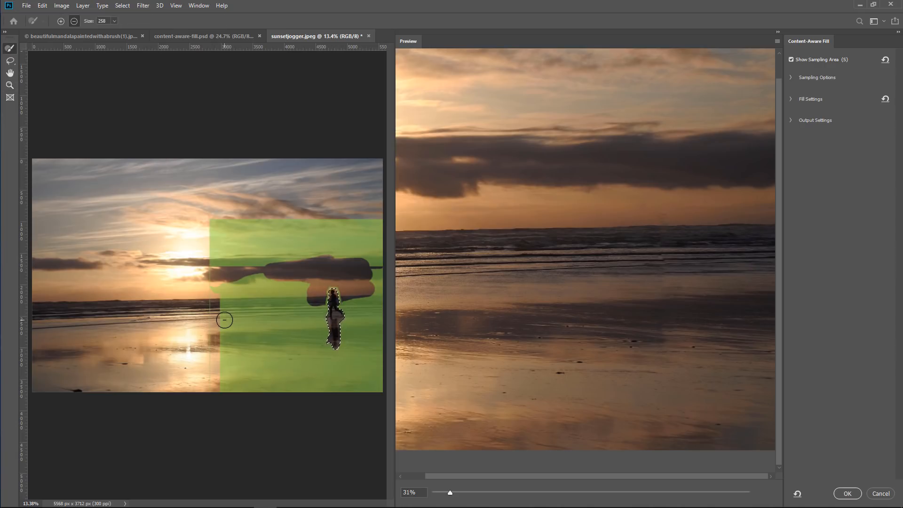
{"action": "left_click_drag", "start_coordinate": [450, 493], "coordinate": [458, 491]}
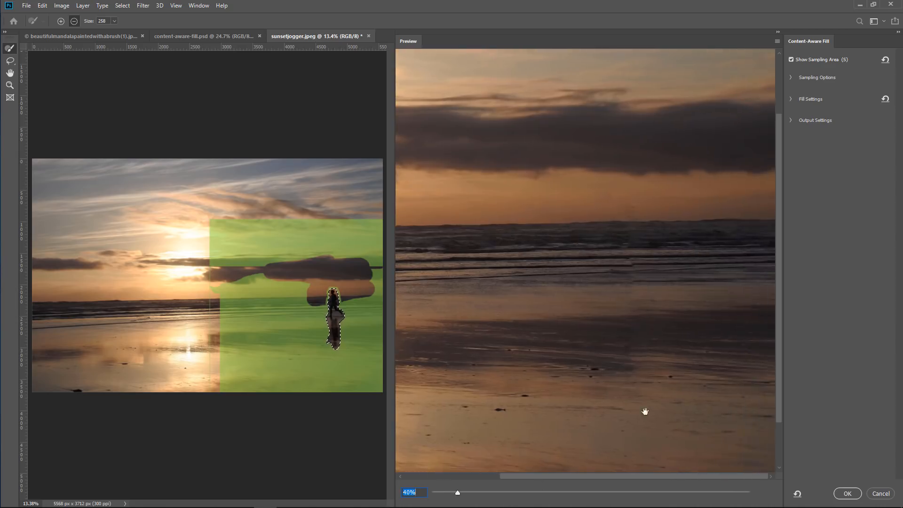
{"action": "left_click_drag", "start_coordinate": [781, 404], "coordinate": [782, 442]}
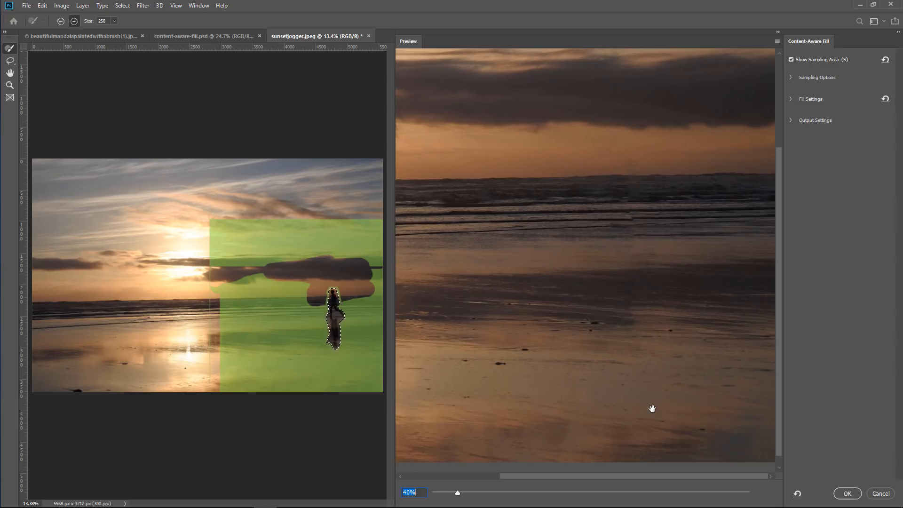
{"action": "mouse_move", "coordinate": [228, 244]}
{"action": "left_mouse_down"}
{"action": "mouse_move", "coordinate": [393, 259]}
{"action": "mouse_move", "coordinate": [278, 263]}
{"action": "mouse_move", "coordinate": [229, 241]}
{"action": "mouse_move", "coordinate": [282, 239]}
{"action": "mouse_move", "coordinate": [212, 209]}
{"action": "left_mouse_up"}
{"action": "left_click_drag", "start_coordinate": [381, 277], "coordinate": [375, 275]}
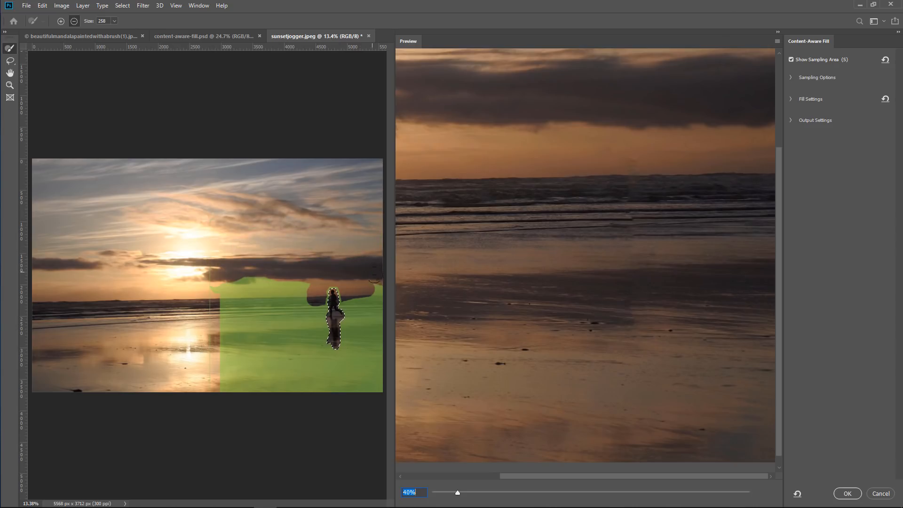
{"action": "mouse_move", "coordinate": [308, 273]}
{"action": "left_mouse_down"}
{"action": "mouse_move", "coordinate": [262, 274]}
{"action": "mouse_move", "coordinate": [265, 301]}
{"action": "mouse_move", "coordinate": [233, 286]}
{"action": "mouse_move", "coordinate": [221, 301]}
{"action": "left_mouse_up"}
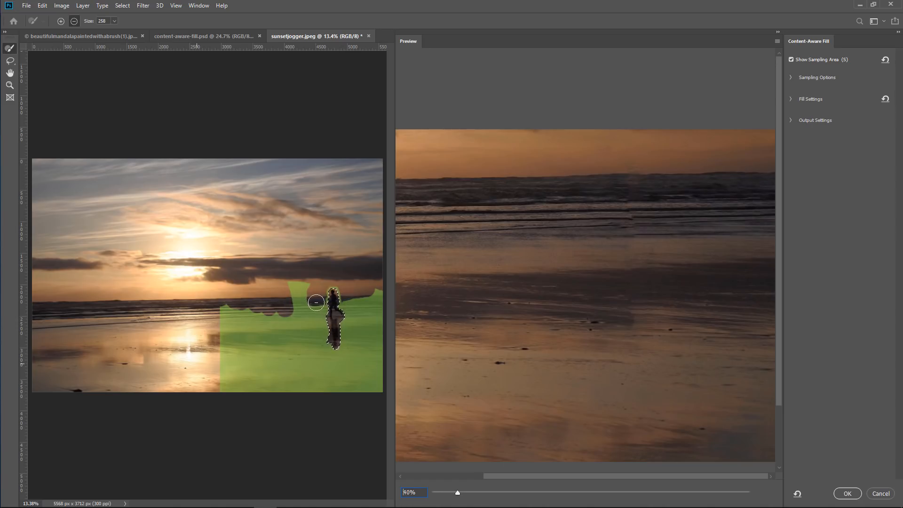
Restore the horizon and surf strip to the sampling area, and subtract the foreground beach and the leftover sky patch.
{"action": "mouse_move", "coordinate": [305, 300]}
{"action": "left_mouse_down"}
{"action": "mouse_move", "coordinate": [382, 298]}
{"action": "mouse_move", "coordinate": [225, 306]}
{"action": "mouse_move", "coordinate": [277, 306]}
{"action": "mouse_move", "coordinate": [232, 302]}
{"action": "left_mouse_up"}
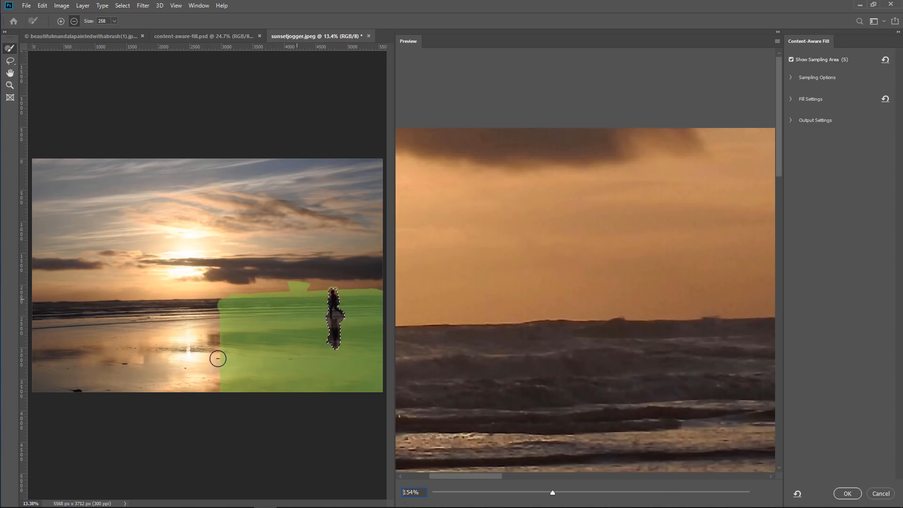
{"action": "left_click_drag", "start_coordinate": [218, 359], "coordinate": [369, 365]}
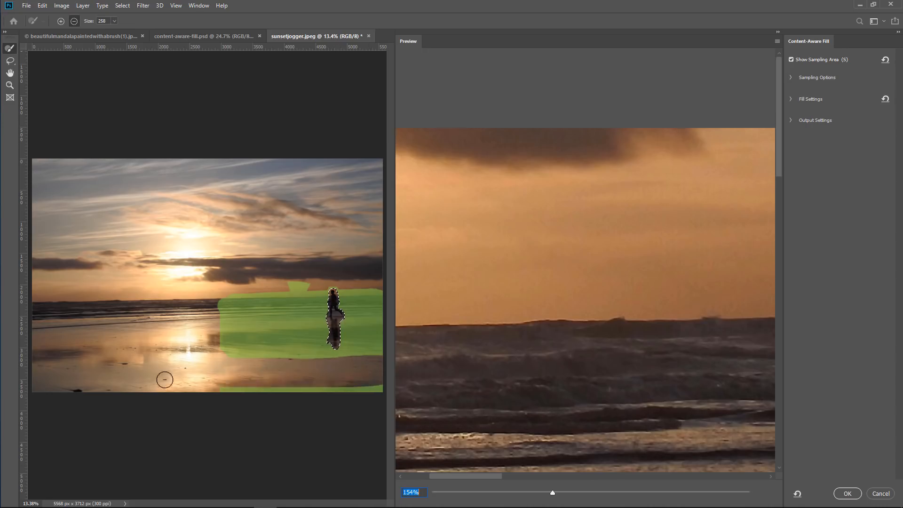
{"action": "left_click_drag", "start_coordinate": [164, 379], "coordinate": [385, 388]}
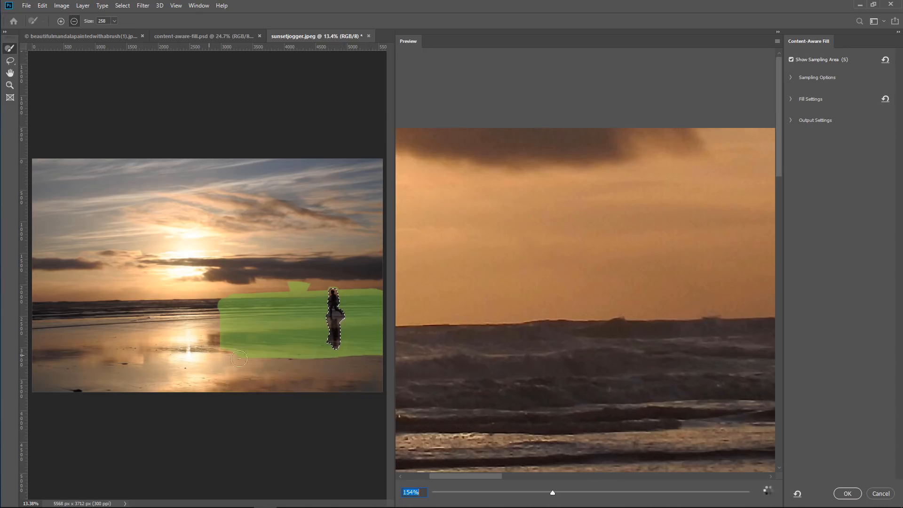
{"action": "left_click_drag", "start_coordinate": [239, 358], "coordinate": [388, 358]}
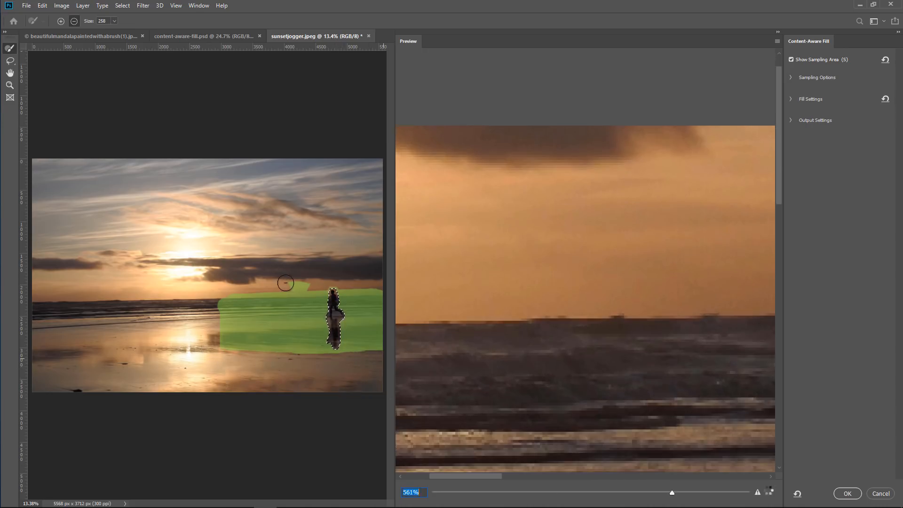
{"action": "type", "text": "2045"}
{"action": "key", "text": "Return"}
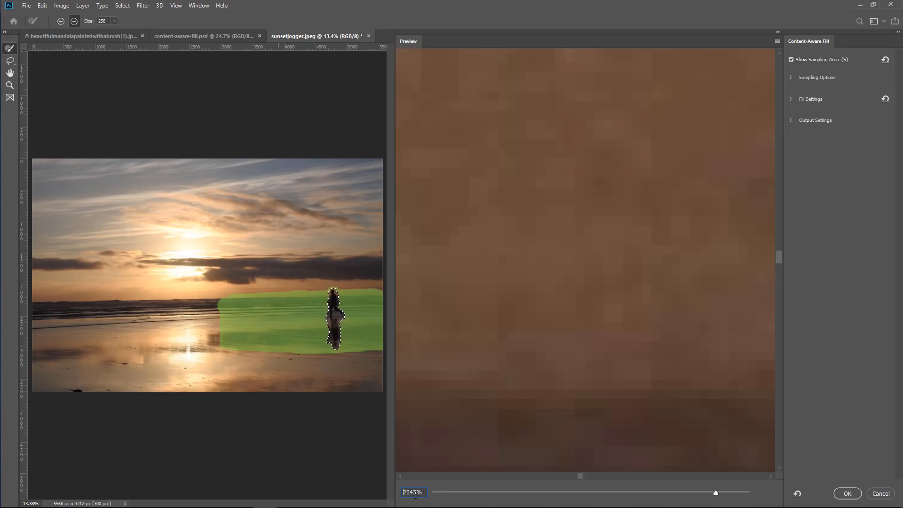
Examine the filled shoreline in the preview at 100% and at about 49% magnification.
{"action": "double_click", "coordinate": [414, 493]}
{"action": "type", "text": "100"}
{"action": "key", "text": "Return"}
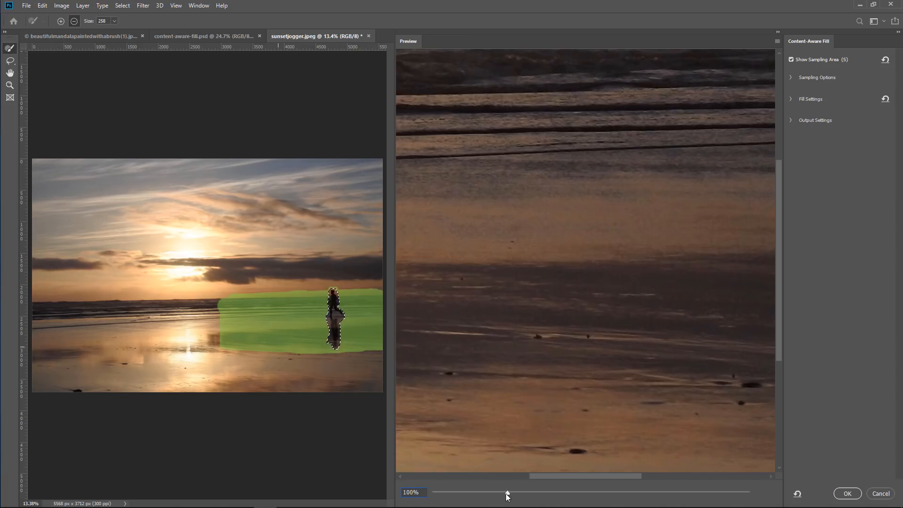
{"action": "left_click_drag", "start_coordinate": [506, 493], "coordinate": [465, 490]}
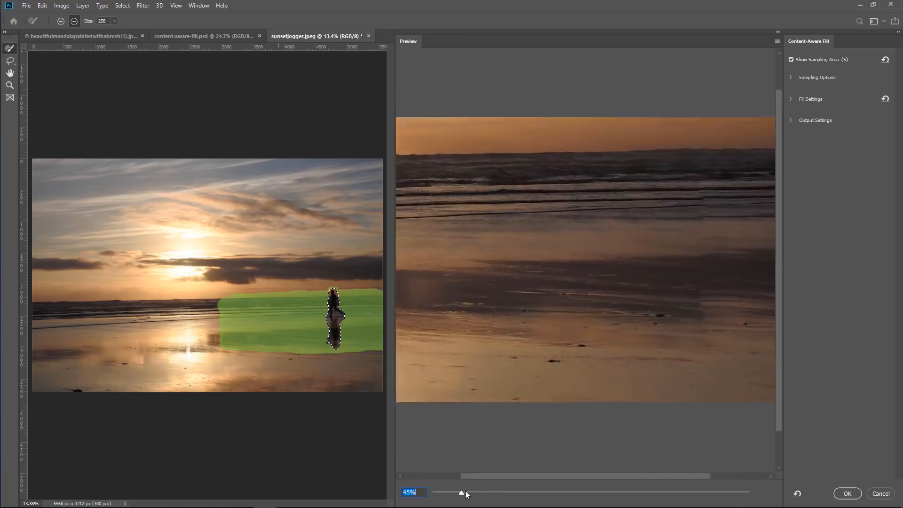
{"action": "left_click_drag", "start_coordinate": [580, 475], "coordinate": [637, 480]}
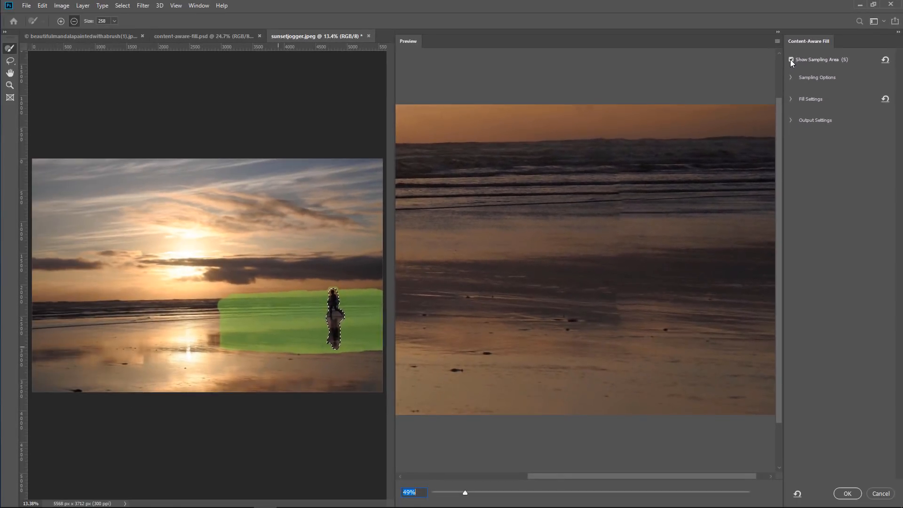
Hide and show the sampling area overlay again, and keep its opacity at 50% in the Sampling Options.
{"action": "left_click", "coordinate": [688, 115]}
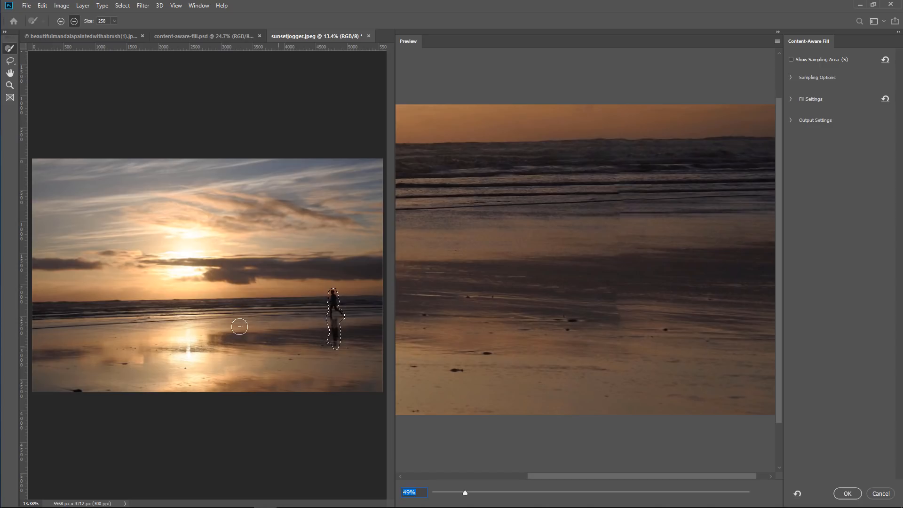
{"action": "left_click", "coordinate": [791, 59]}
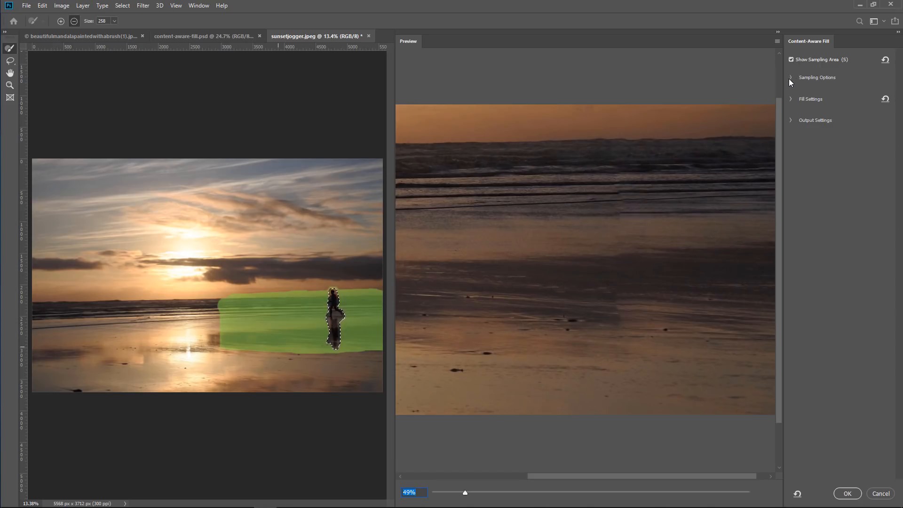
{"action": "left_click", "coordinate": [790, 77]}
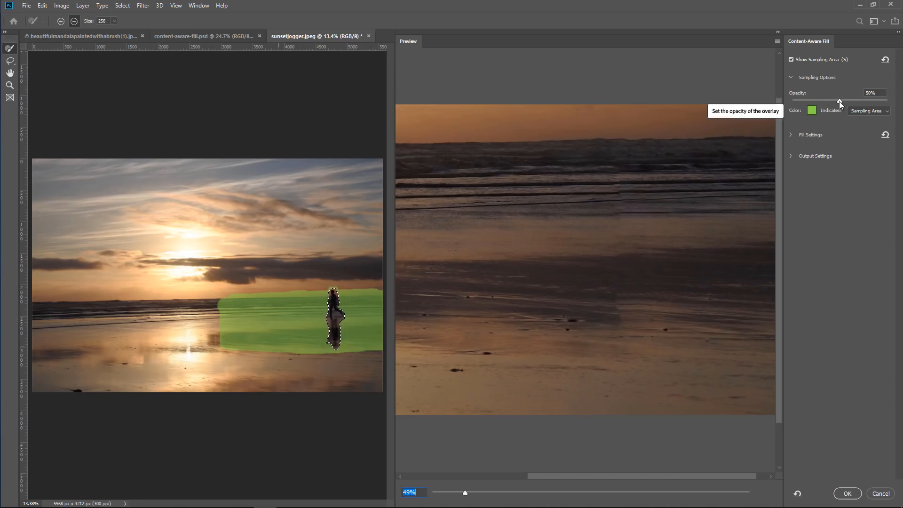
{"action": "mouse_move", "coordinate": [839, 100]}
{"action": "left_mouse_down"}
{"action": "mouse_move", "coordinate": [803, 101]}
{"action": "mouse_move", "coordinate": [860, 105]}
{"action": "mouse_move", "coordinate": [839, 103]}
{"action": "left_mouse_up"}
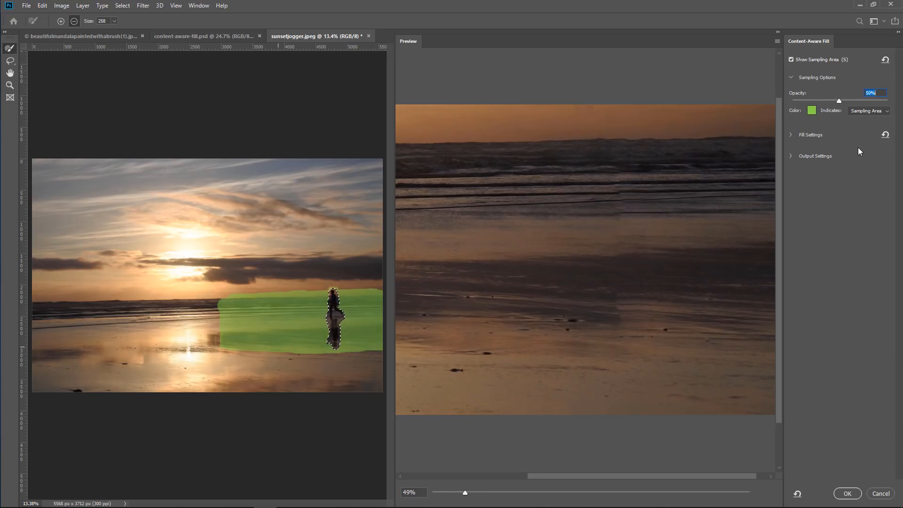
Try a red overlay color for the sampling area in the Color Picker.
{"action": "left_click", "coordinate": [812, 110]}
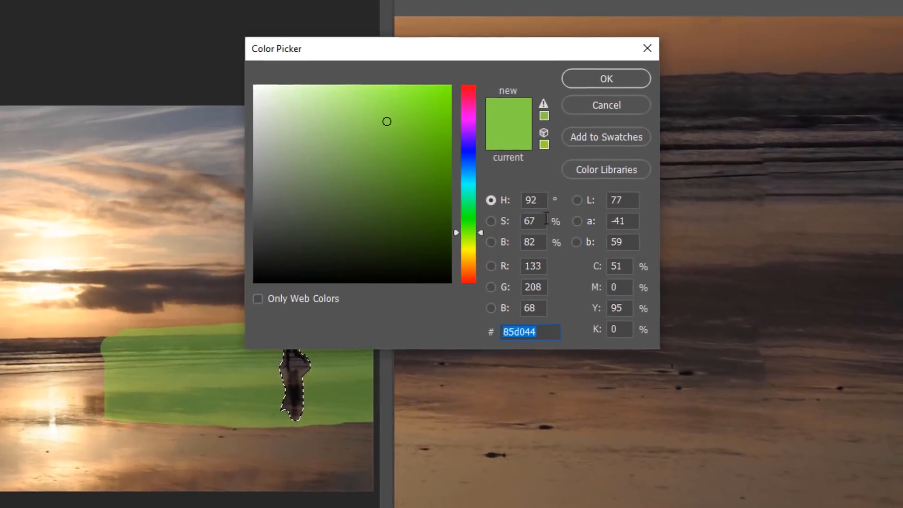
{"action": "mouse_move", "coordinate": [480, 232]}
{"action": "left_mouse_down"}
{"action": "mouse_move", "coordinate": [475, 294]}
{"action": "mouse_move", "coordinate": [480, 79]}
{"action": "left_mouse_up"}
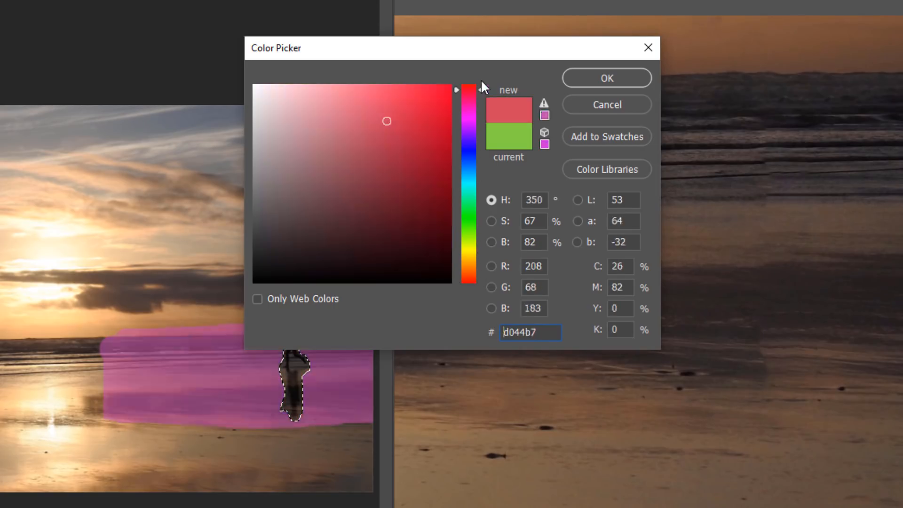
{"action": "left_click", "coordinate": [594, 110]}
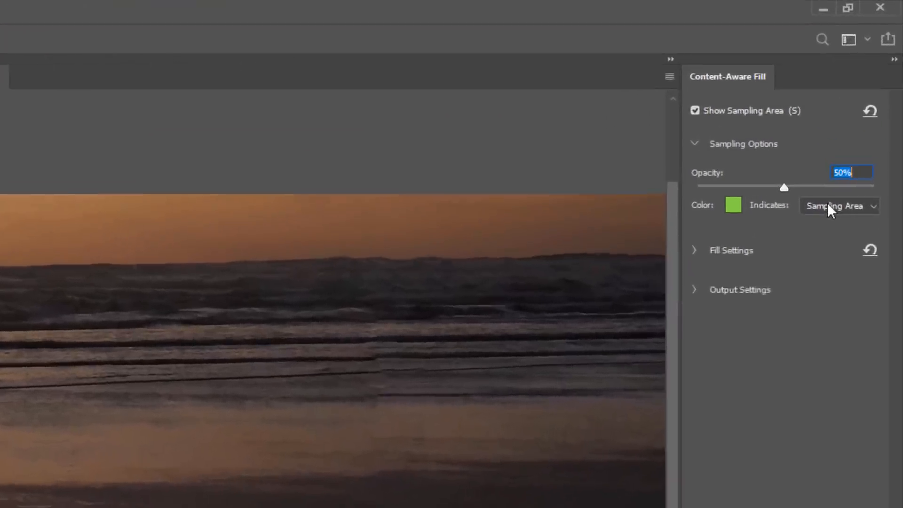
Make the overlay indicate the Excluded Area, and set it back to indicate the Sampling Area.
{"action": "left_click", "coordinate": [865, 111]}
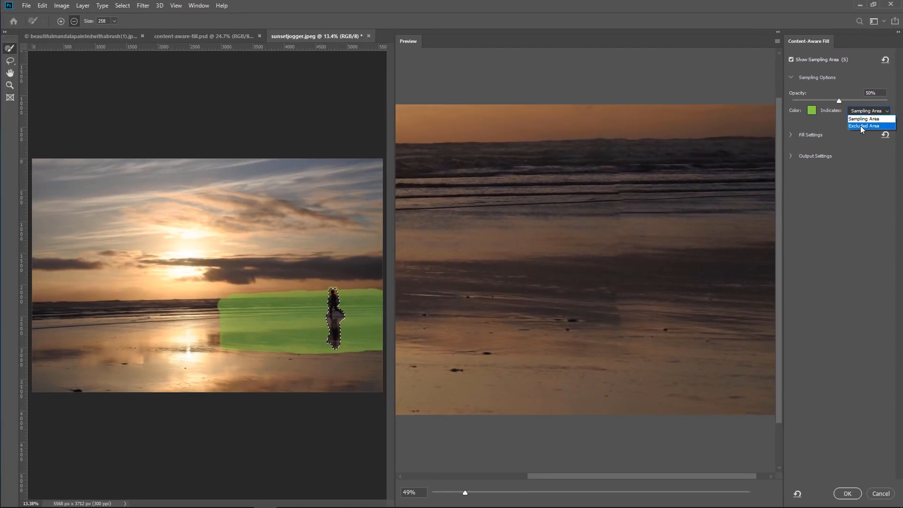
{"action": "left_click", "coordinate": [860, 125]}
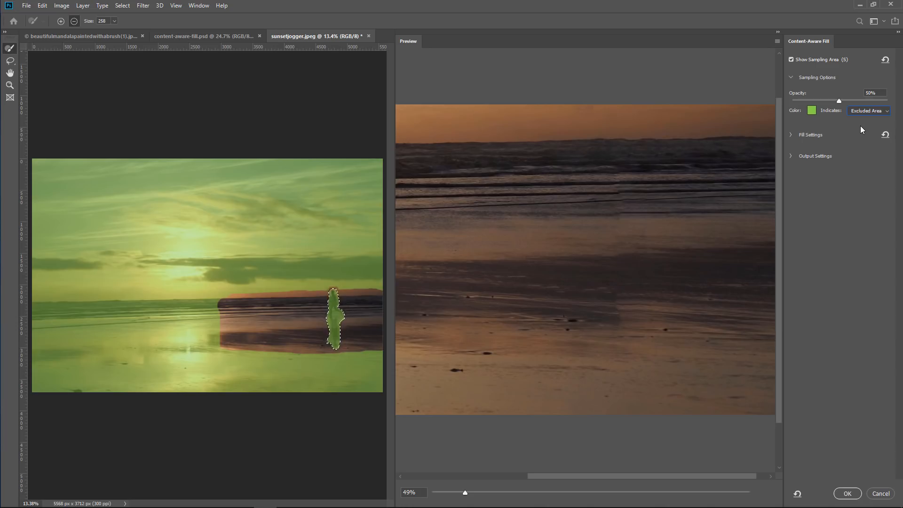
{"action": "left_click", "coordinate": [854, 112]}
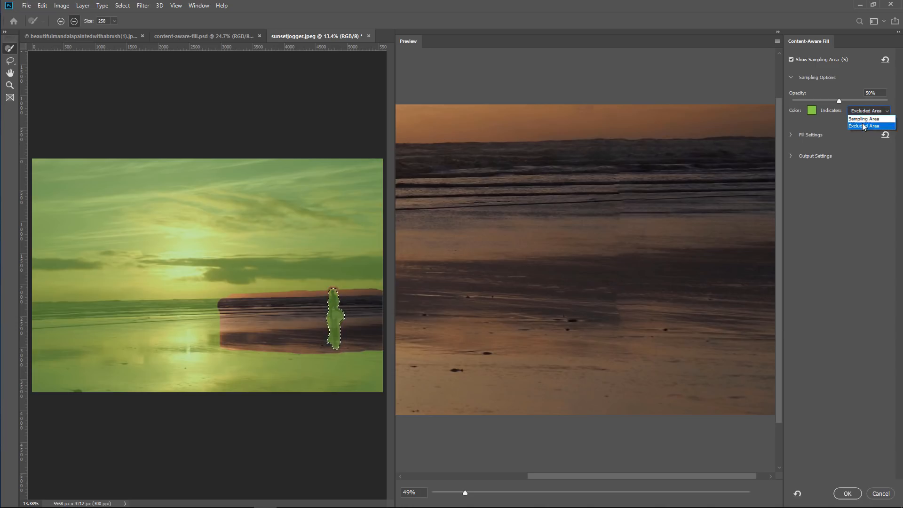
{"action": "left_click", "coordinate": [863, 119]}
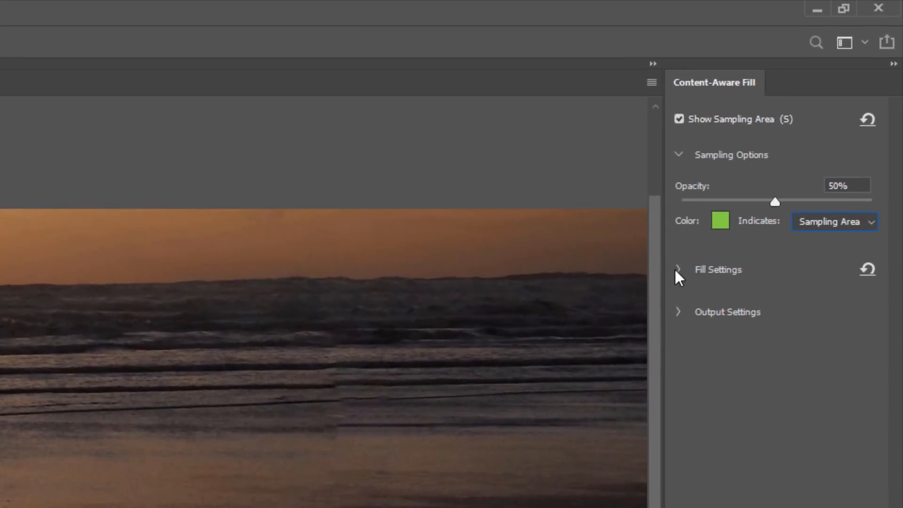
Try Color Adaptation None in the Fill Settings, and set Color Adaptation to High.
{"action": "left_click", "coordinate": [677, 270]}
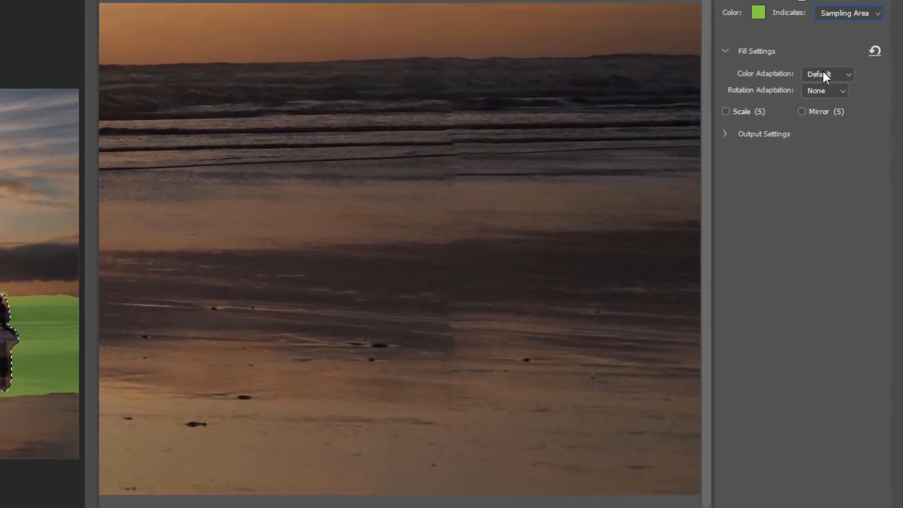
{"action": "left_click", "coordinate": [859, 150]}
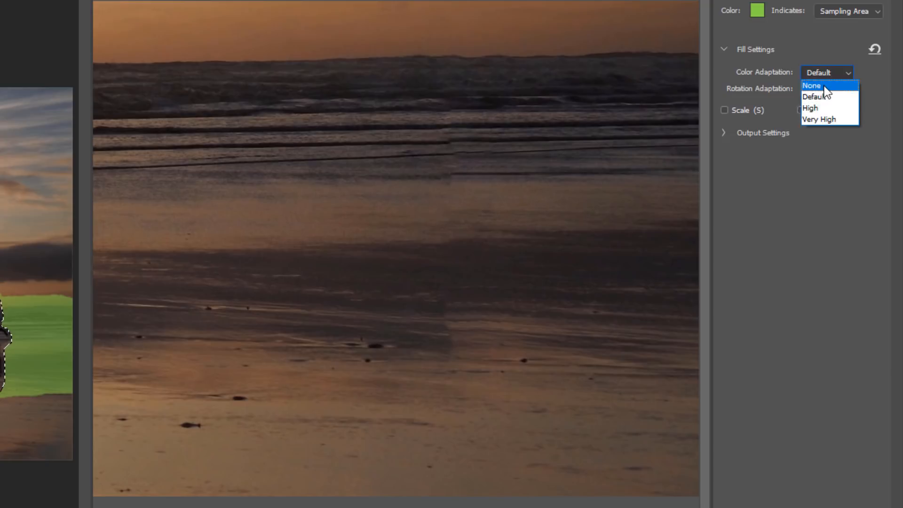
{"action": "left_click", "coordinate": [824, 86]}
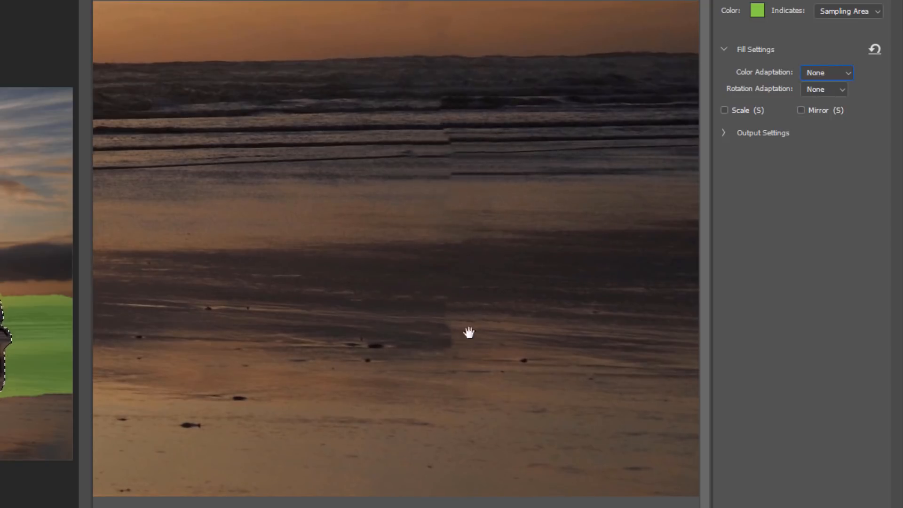
{"action": "left_click", "coordinate": [833, 71]}
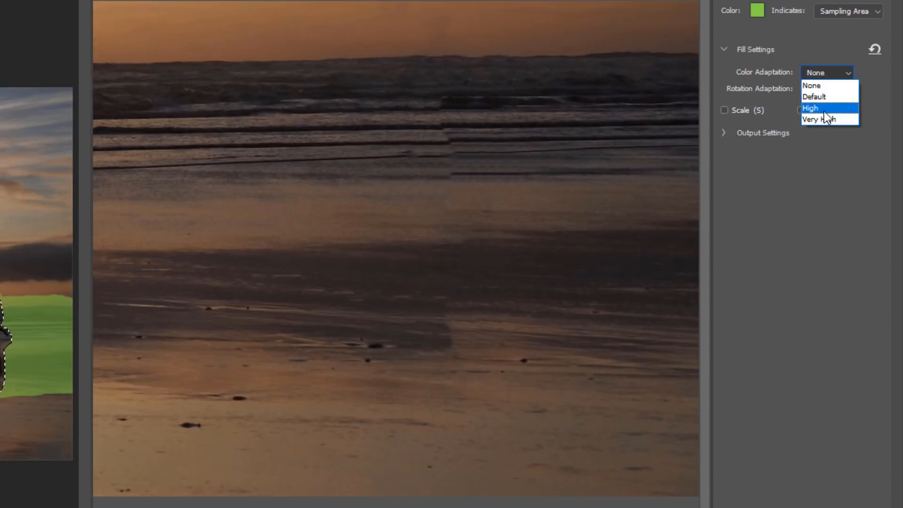
{"action": "left_click", "coordinate": [824, 108]}
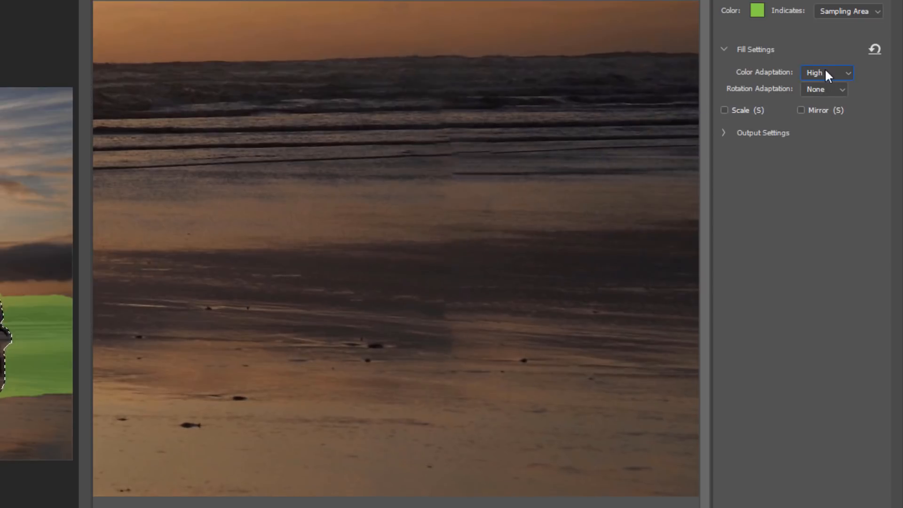
Try Color Adaptation Very High in the Fill Settings, and set Color Adaptation back to Default.
{"action": "left_click", "coordinate": [825, 74]}
{"action": "left_click", "coordinate": [826, 118]}
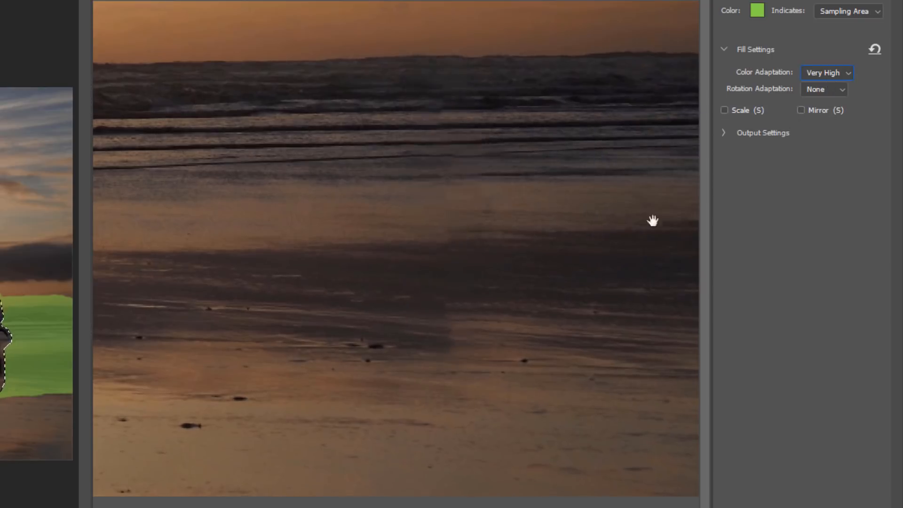
{"action": "left_click", "coordinate": [822, 72]}
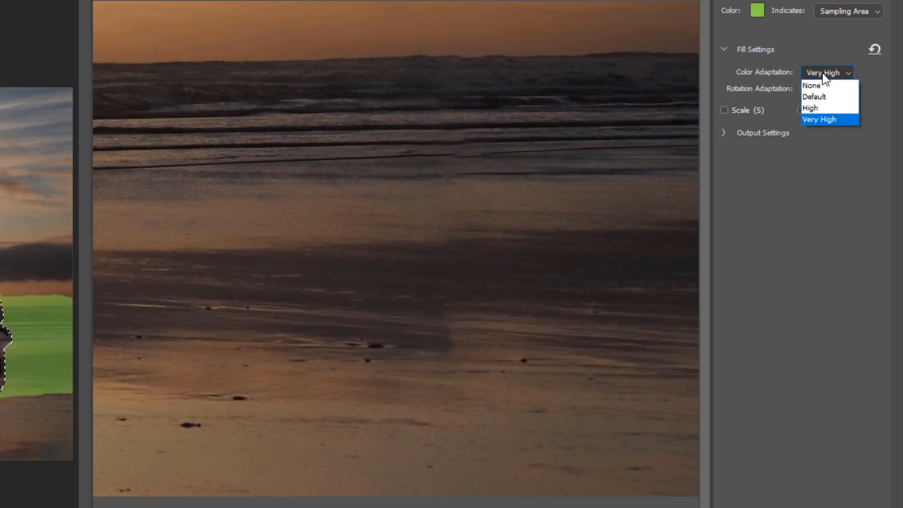
{"action": "left_click", "coordinate": [827, 96]}
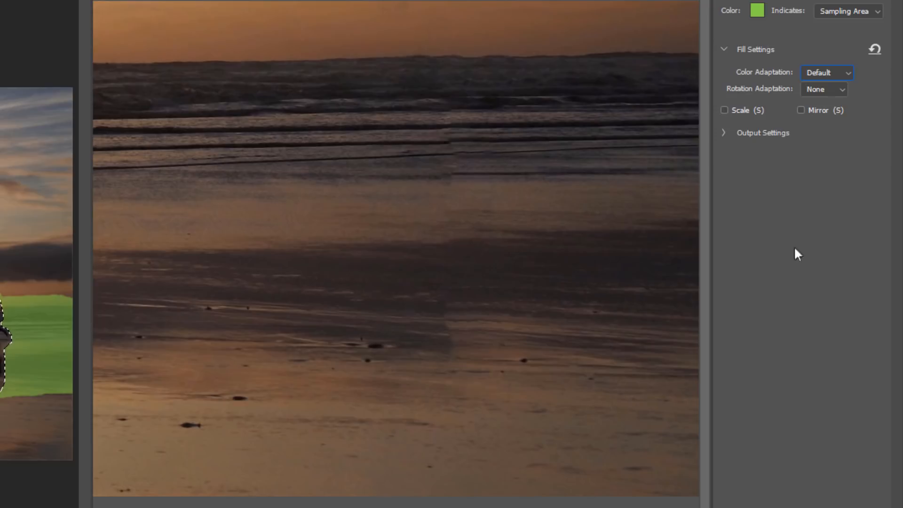
Try Rotation Adaptation Medium and Low in the Fill Settings, and set Rotation Adaptation back to None.
{"action": "left_click", "coordinate": [825, 89]}
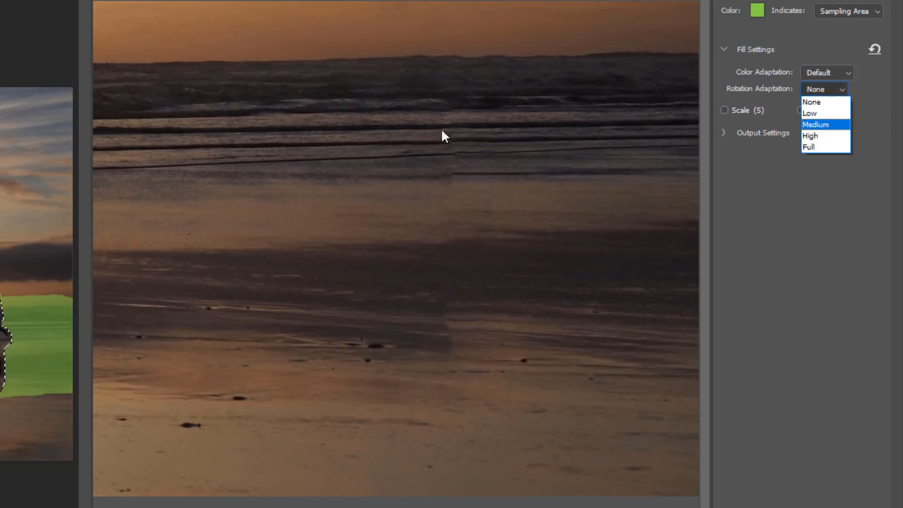
{"action": "left_click", "coordinate": [825, 125]}
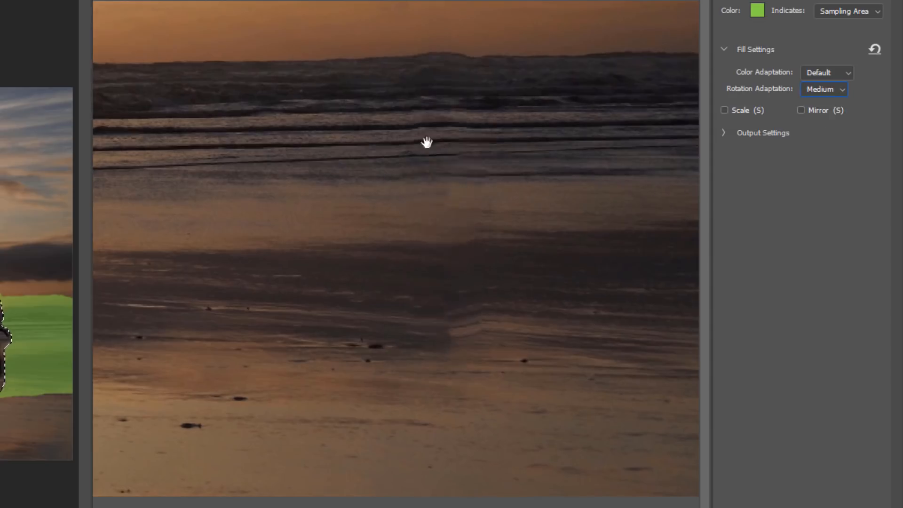
{"action": "left_click", "coordinate": [826, 89]}
{"action": "left_click", "coordinate": [818, 113]}
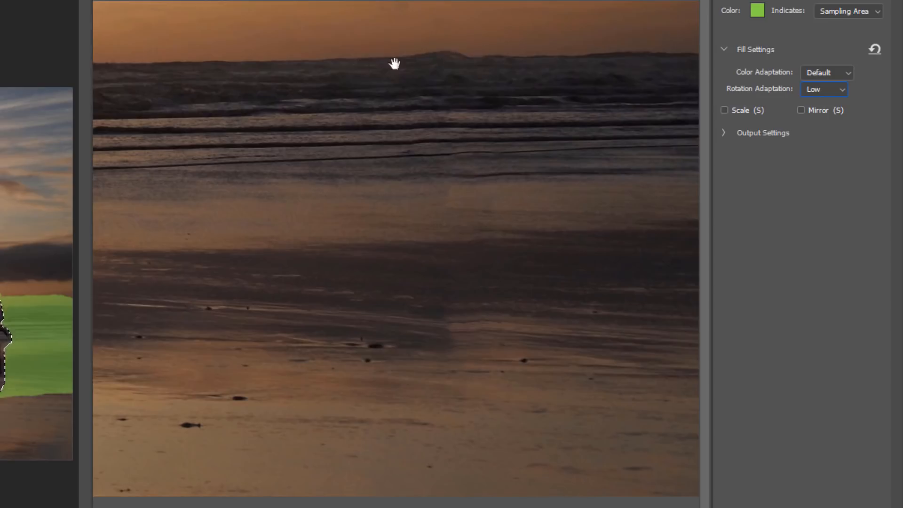
{"action": "left_click", "coordinate": [837, 92]}
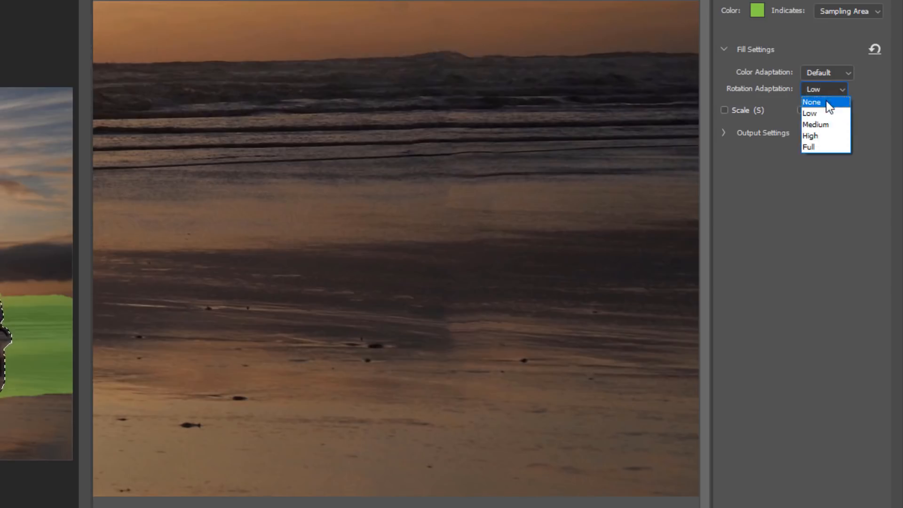
{"action": "left_click", "coordinate": [812, 102]}
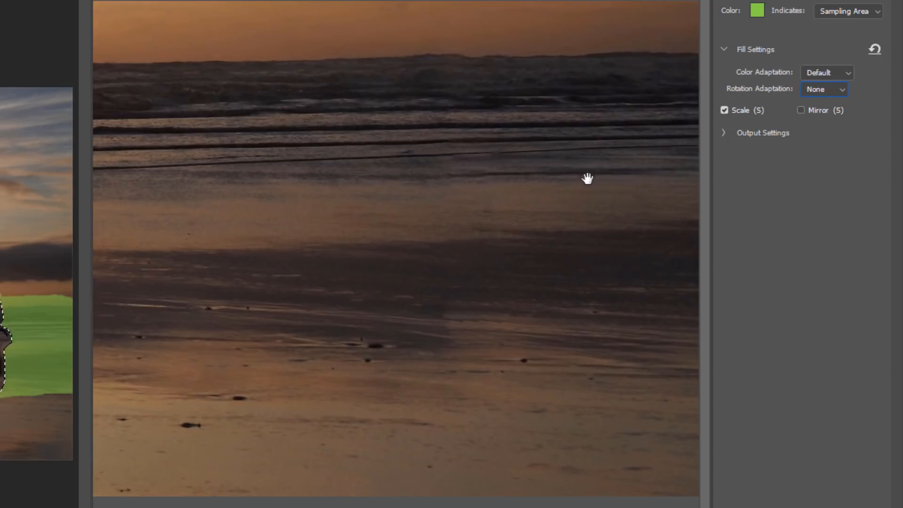
Enable Scale, try the Mirror option, and set Color Adaptation to Very High in the Fill Settings.
{"action": "left_click", "coordinate": [801, 110]}
{"action": "left_click", "coordinate": [821, 74]}
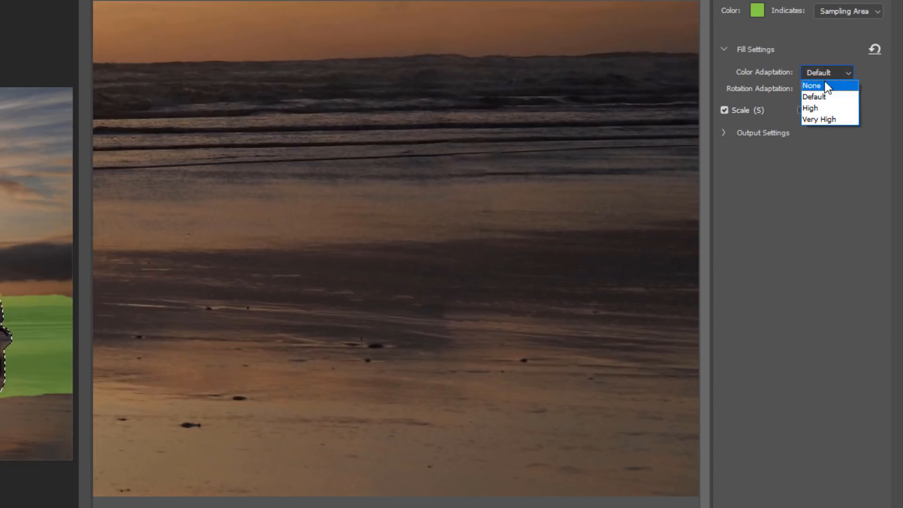
{"action": "left_click", "coordinate": [825, 107]}
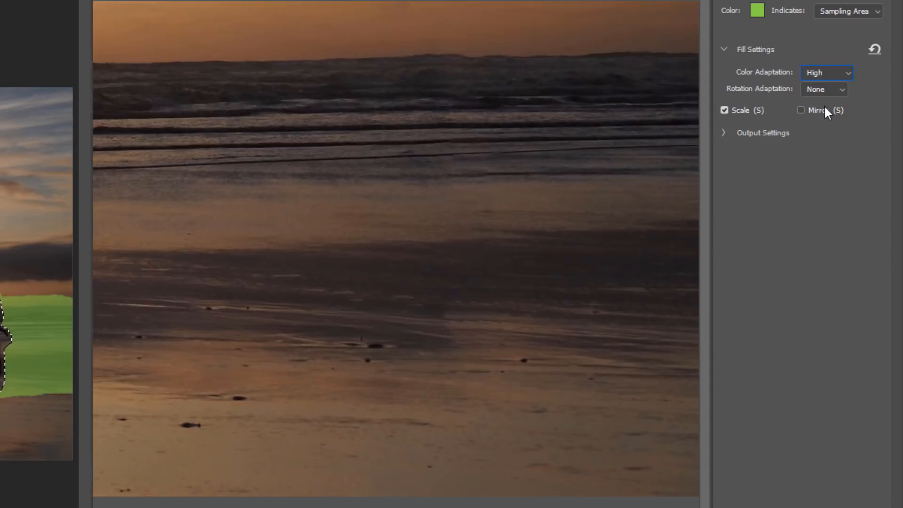
{"action": "left_click", "coordinate": [821, 72]}
{"action": "left_click", "coordinate": [827, 117]}
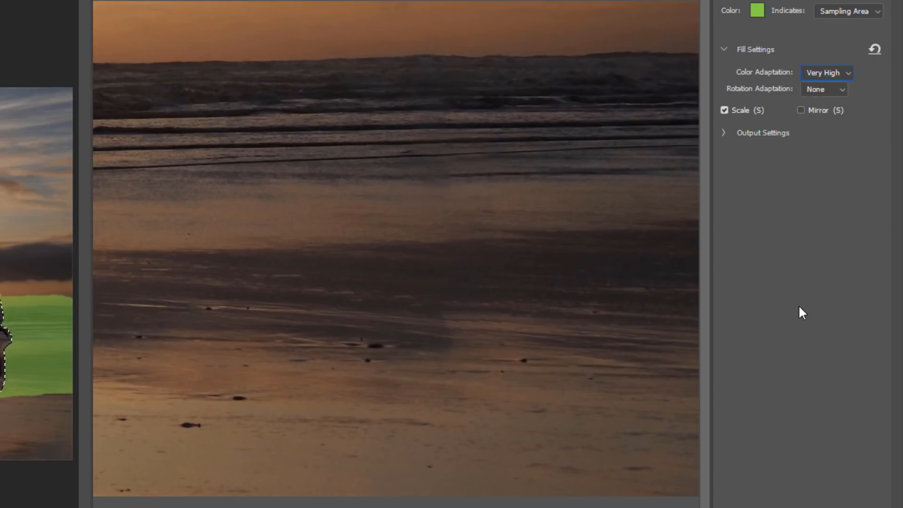
Set the Output Settings to output to a New Layer, and apply the Content-Aware Fill.
{"action": "left_click", "coordinate": [723, 133]}
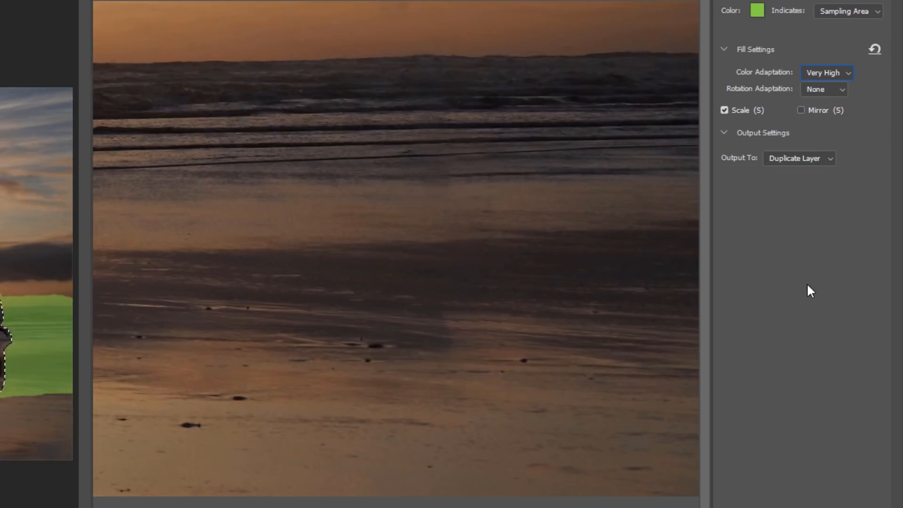
{"action": "left_click", "coordinate": [793, 159]}
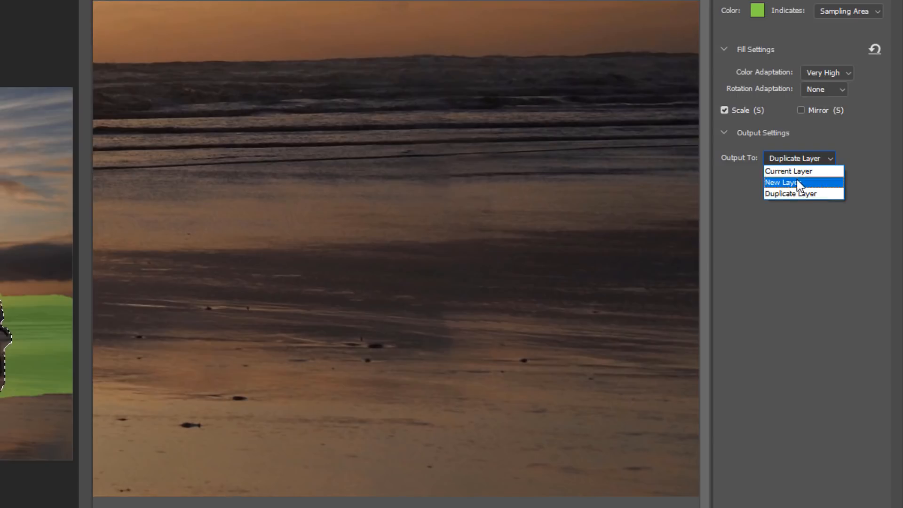
{"action": "left_click", "coordinate": [796, 182]}
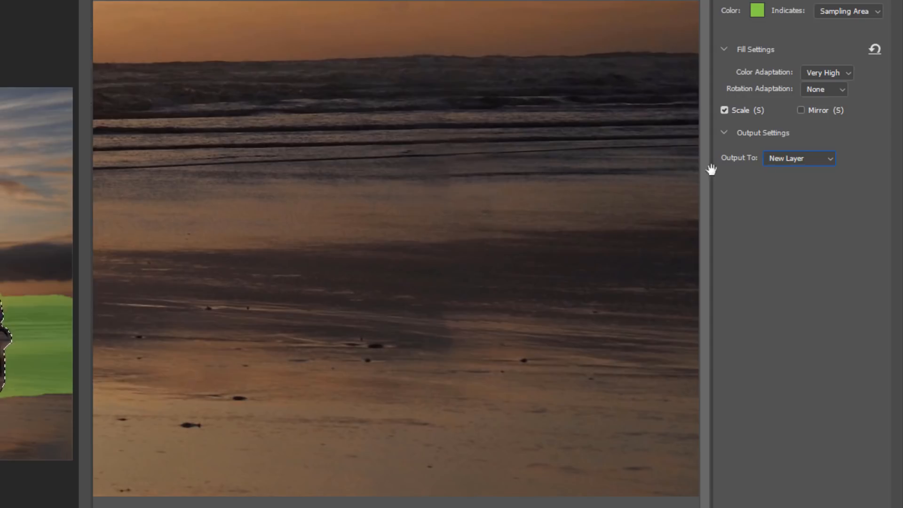
{"action": "left_click", "coordinate": [804, 160]}
{"action": "left_click", "coordinate": [802, 169]}
{"action": "left_click", "coordinate": [795, 159]}
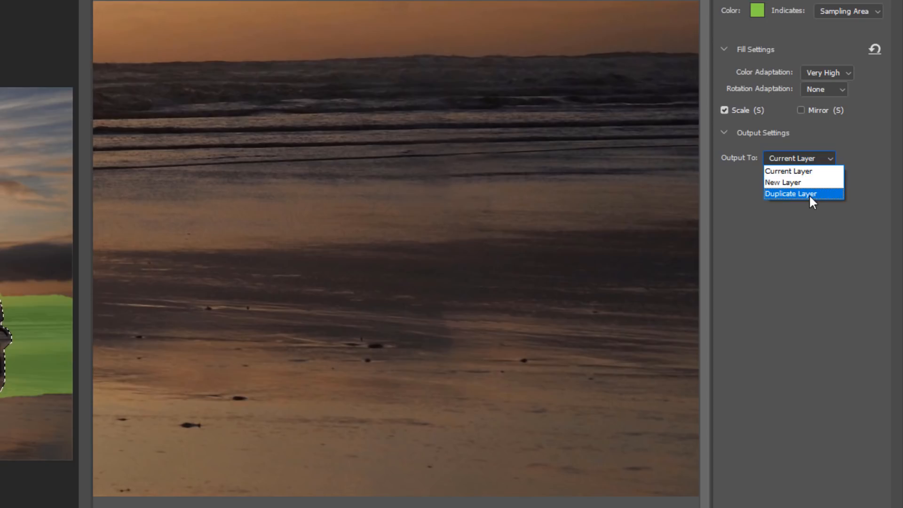
{"action": "left_click", "coordinate": [805, 182]}
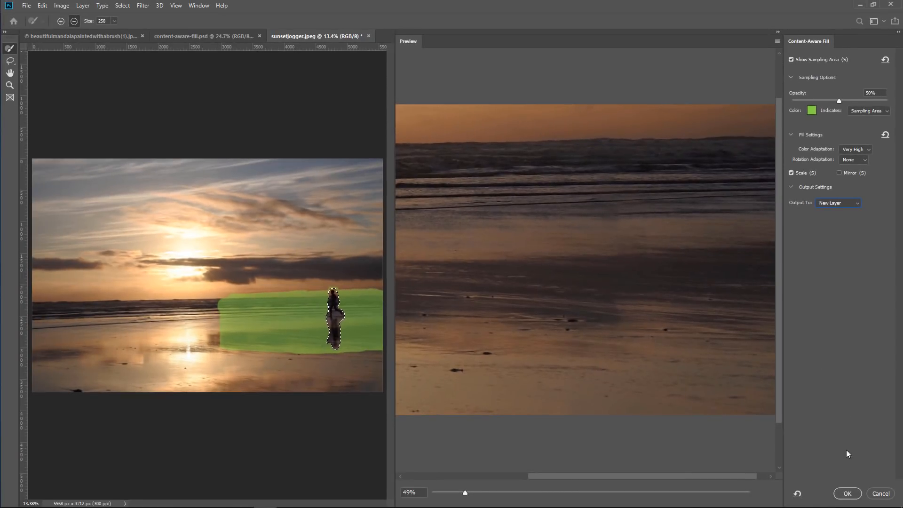
{"action": "left_click", "coordinate": [847, 493]}
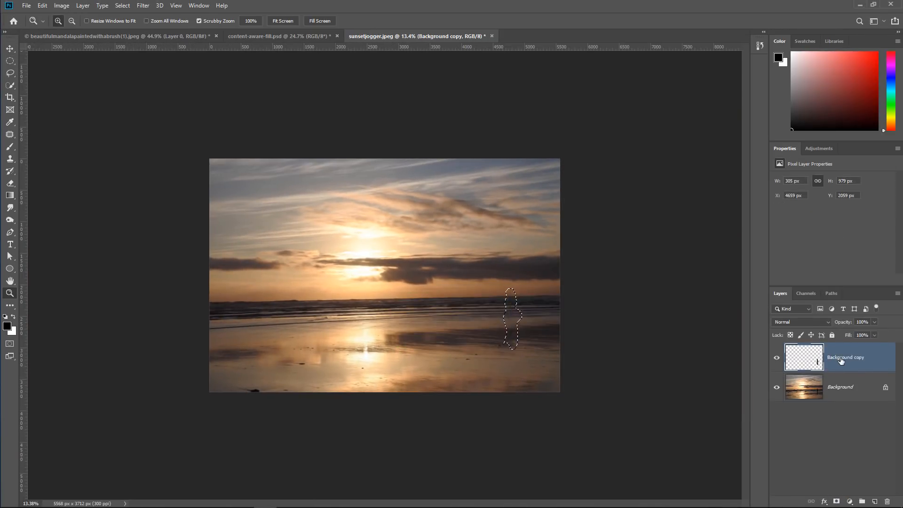
Hide the Background layer to examine the fill patch on its own up close, and show the layer again.
{"action": "left_click", "coordinate": [776, 387]}
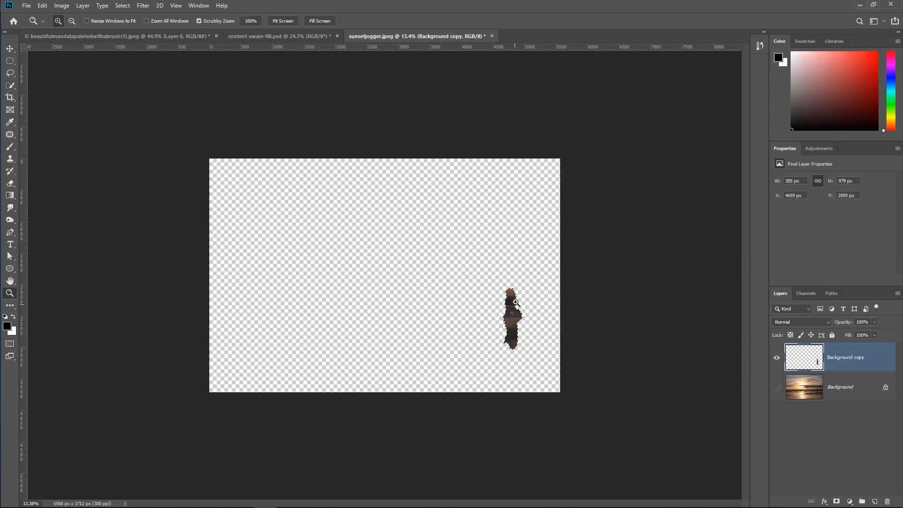
{"action": "left_click_drag", "start_coordinate": [513, 328], "coordinate": [625, 347]}
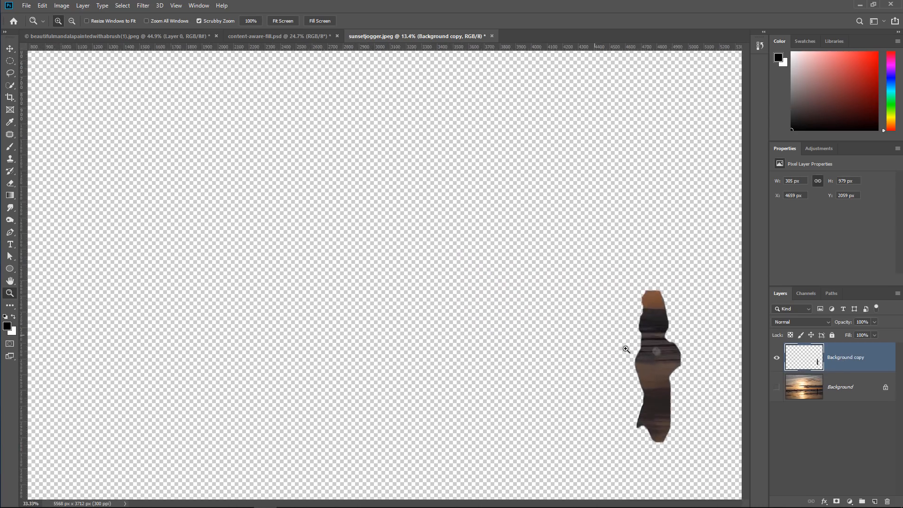
{"action": "left_click", "coordinate": [662, 372]}
{"action": "left_click", "coordinate": [674, 376]}
{"action": "left_click", "coordinate": [675, 377]}
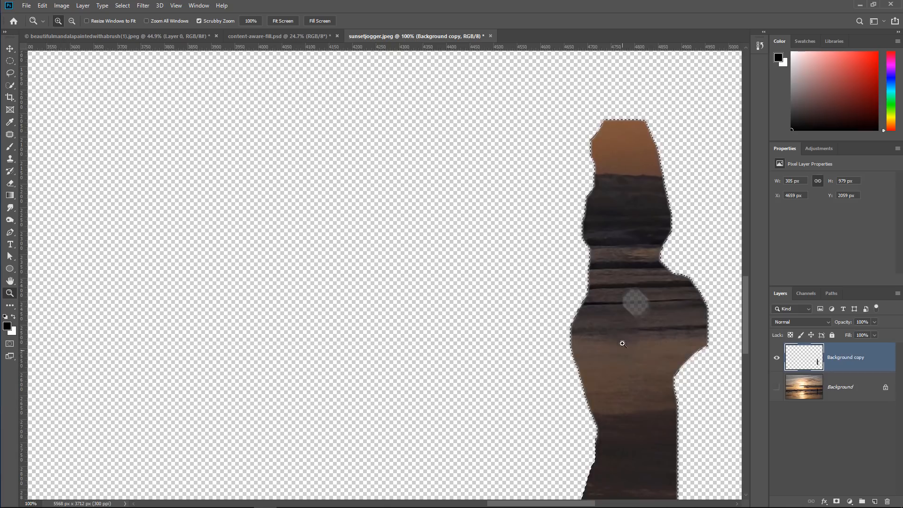
{"action": "left_click", "coordinate": [776, 387]}
Hide and show the Background copy layer to compare the fill with the original, and clear the selection.
{"action": "left_click", "coordinate": [777, 358]}
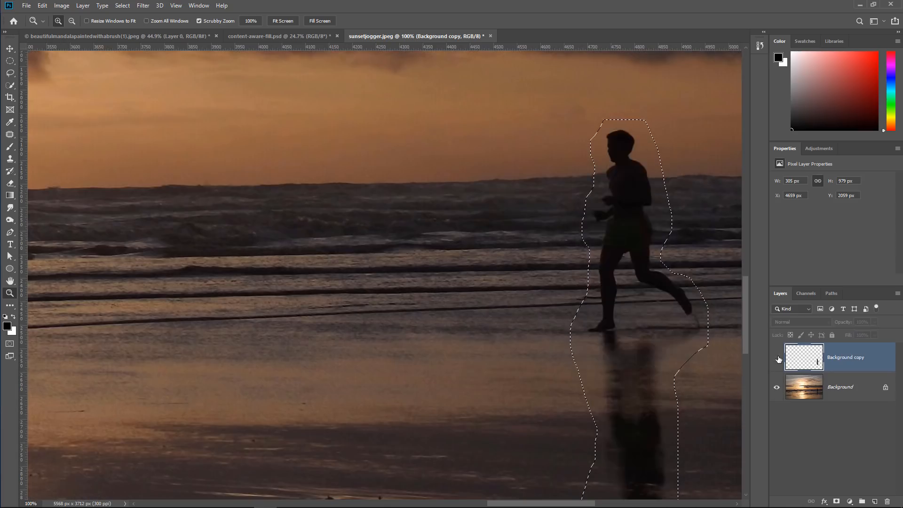
{"action": "left_click", "coordinate": [777, 358]}
{"action": "left_click", "coordinate": [778, 358]}
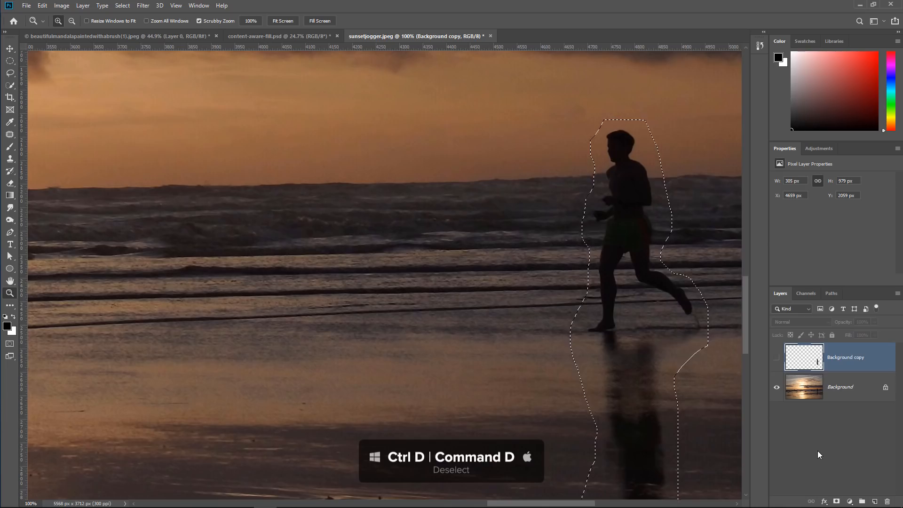
{"action": "key", "text": "ctrl+d"}
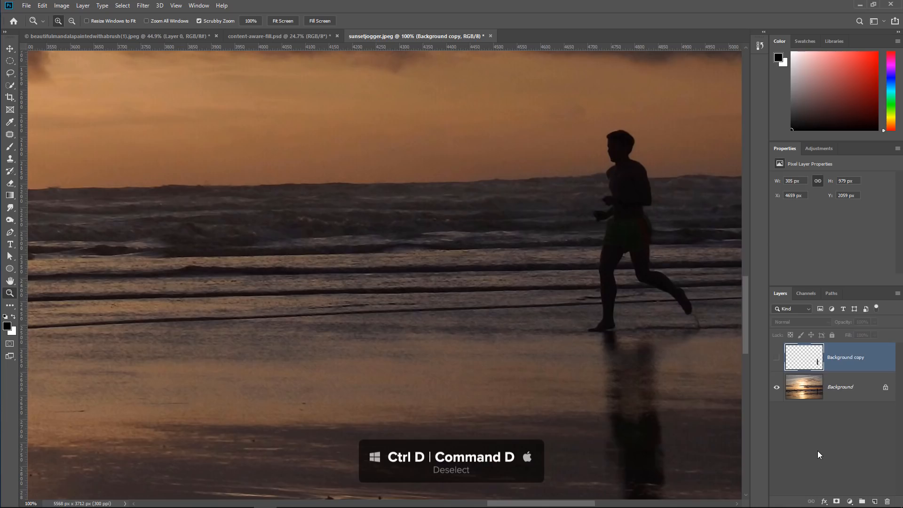
{"action": "left_click", "coordinate": [776, 360]}
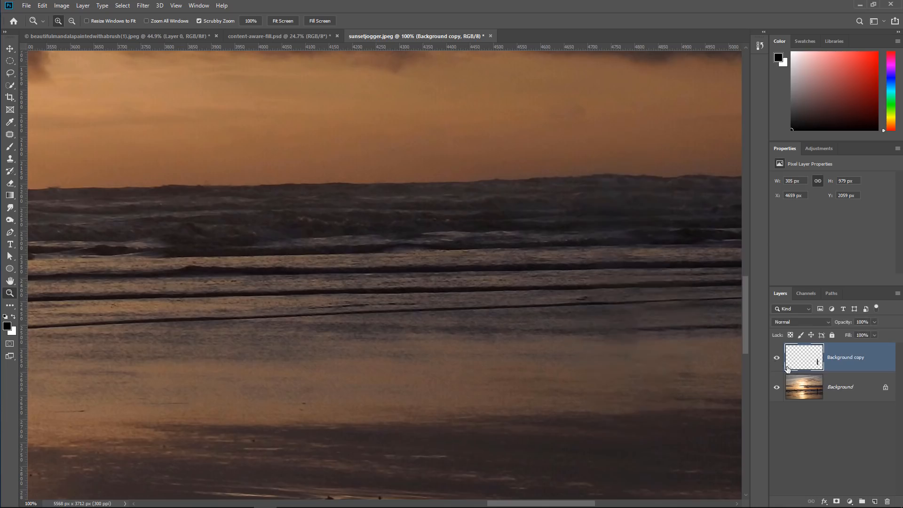
Add a layer mask to the Background copy layer, try painting black over the jogger's upper body and legs, and undo the stroke.
{"action": "left_click", "coordinate": [837, 502]}
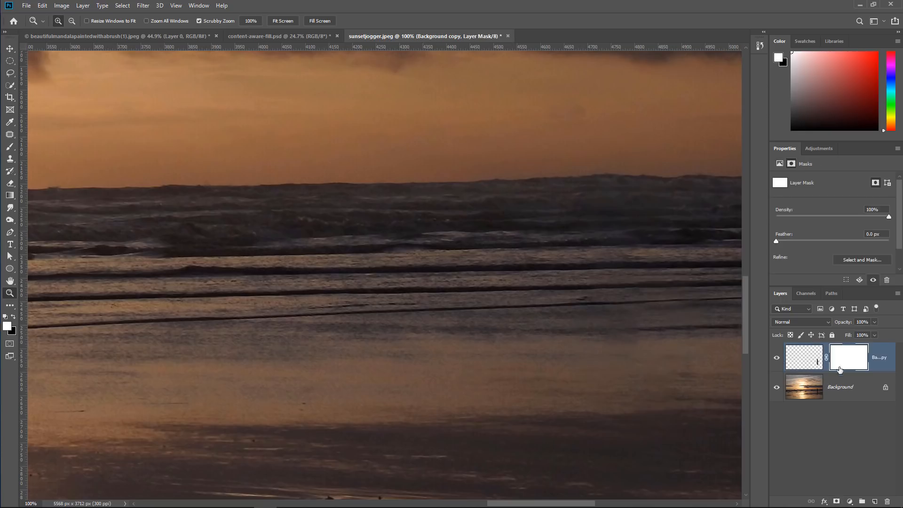
{"action": "left_click", "coordinate": [10, 146]}
{"action": "left_click", "coordinate": [13, 317]}
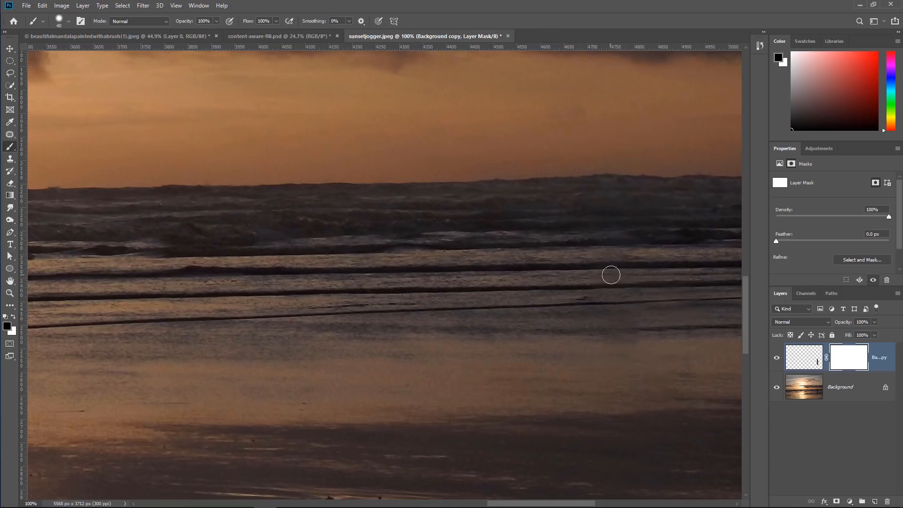
{"action": "mouse_move", "coordinate": [609, 273]}
{"action": "left_mouse_down"}
{"action": "mouse_move", "coordinate": [608, 204]}
{"action": "mouse_move", "coordinate": [597, 178]}
{"action": "mouse_move", "coordinate": [624, 156]}
{"action": "left_mouse_up"}
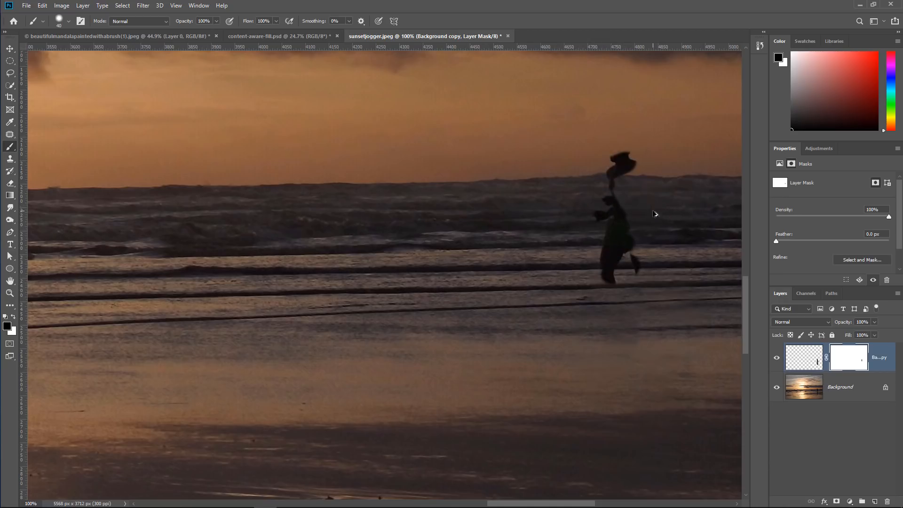
{"action": "key", "text": "ctrl+z"}
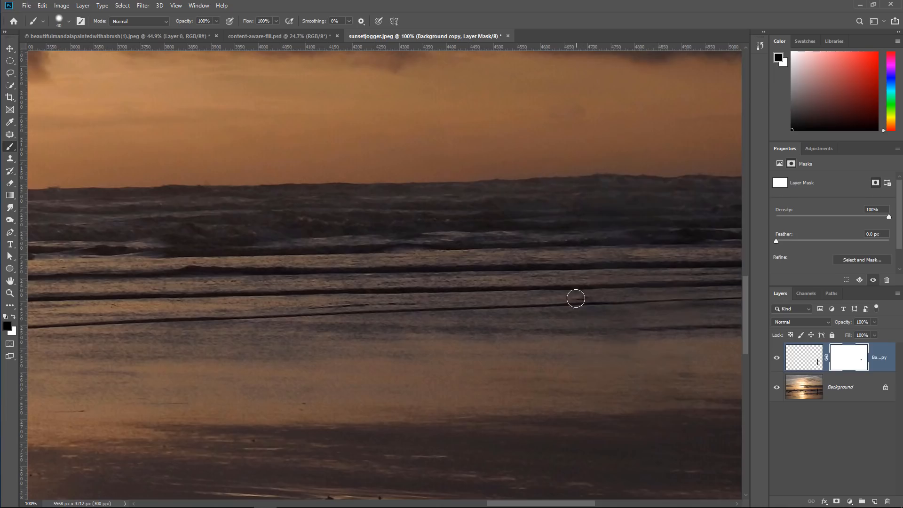
Fit the whole photo in view and hide and show the Background copy layer to compare before and after.
{"action": "left_click", "coordinate": [584, 366]}
{"action": "double_click", "coordinate": [13, 282]}
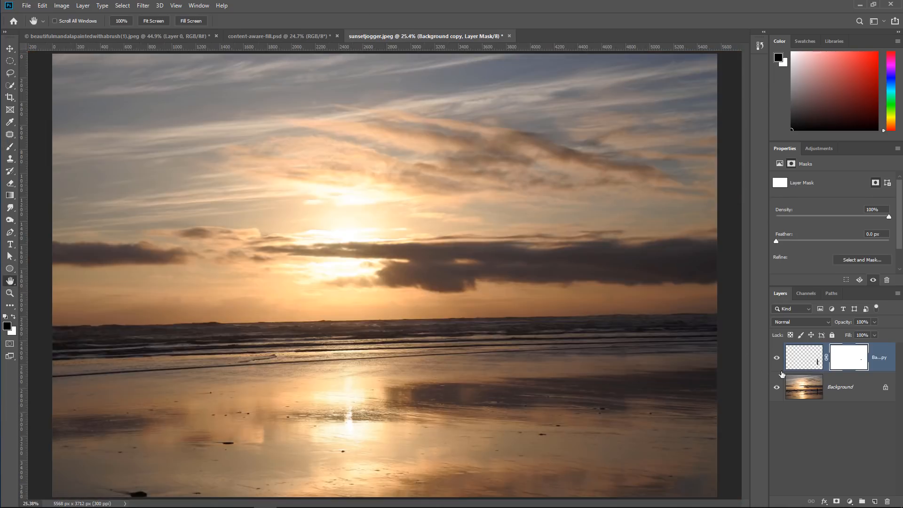
{"action": "left_click", "coordinate": [777, 358]}
{"action": "left_click", "coordinate": [776, 359]}
In content-aware-fill.psd, load the saved Van channel as a new selection and make the Background layer active.
{"action": "left_click", "coordinate": [275, 37]}
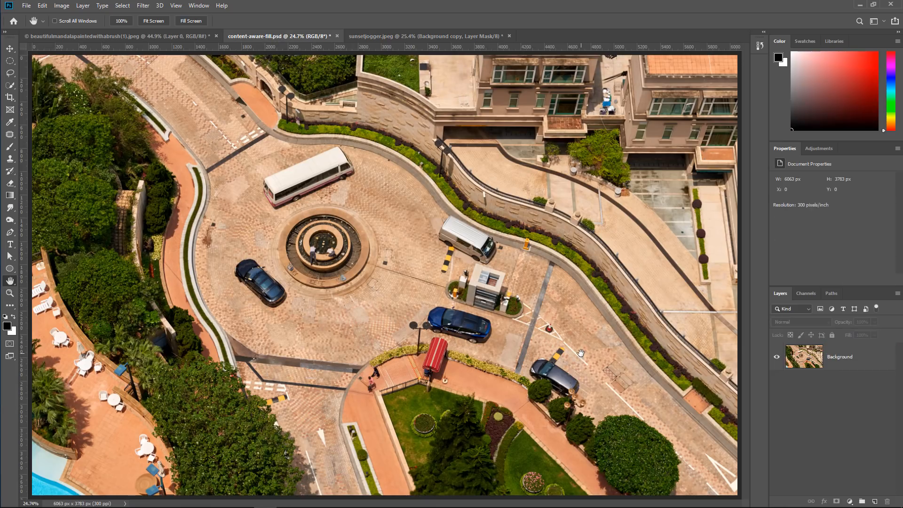
{"action": "key", "text": "z"}
{"action": "left_click", "coordinate": [577, 379]}
{"action": "left_click", "coordinate": [577, 379]}
{"action": "left_click", "coordinate": [577, 380]}
{"action": "left_click_drag", "start_coordinate": [584, 400], "coordinate": [503, 306]}
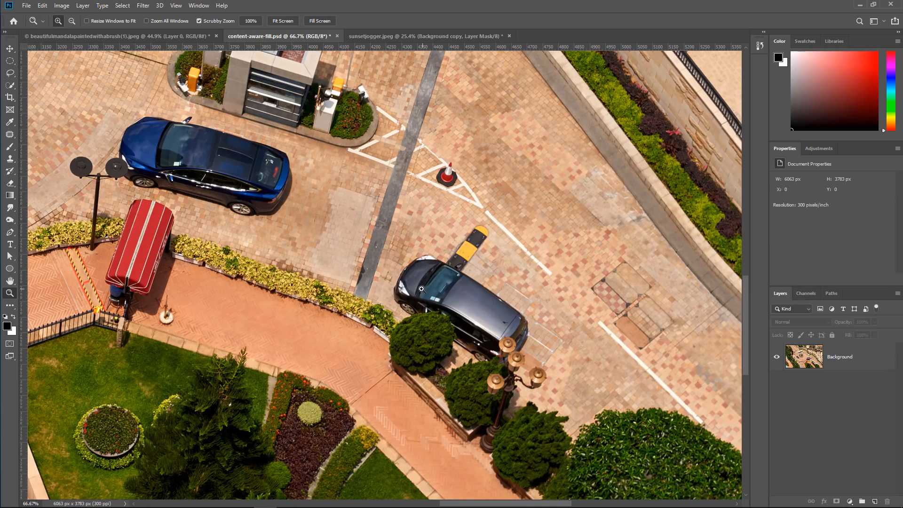
{"action": "left_click", "coordinate": [124, 6]}
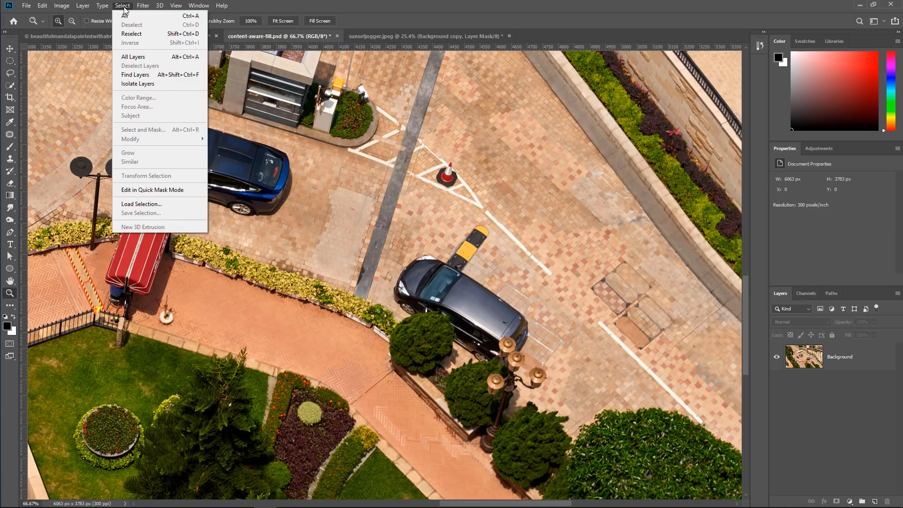
{"action": "left_click", "coordinate": [141, 204]}
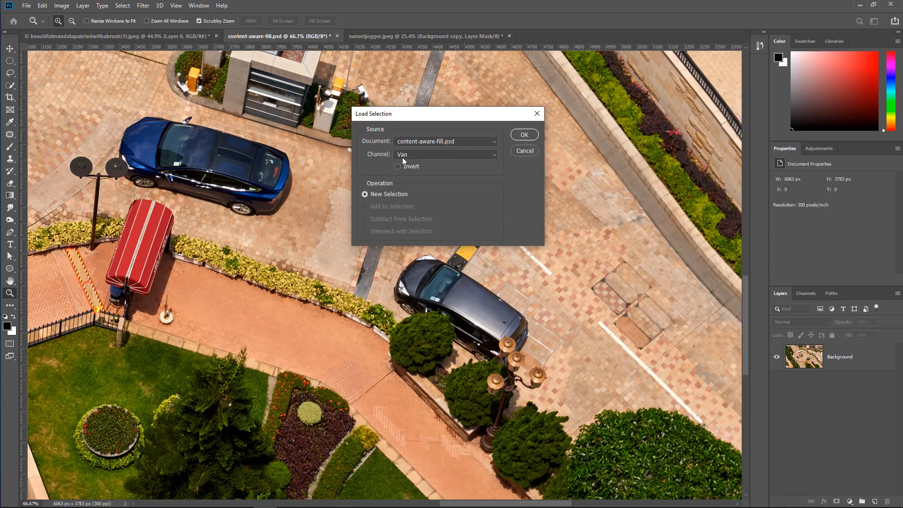
{"action": "left_click", "coordinate": [537, 136]}
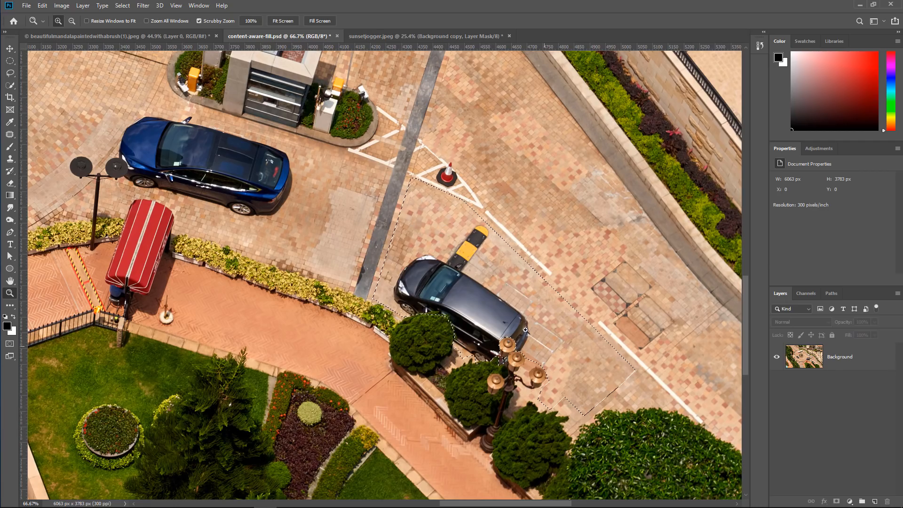
{"action": "left_click", "coordinate": [830, 364]}
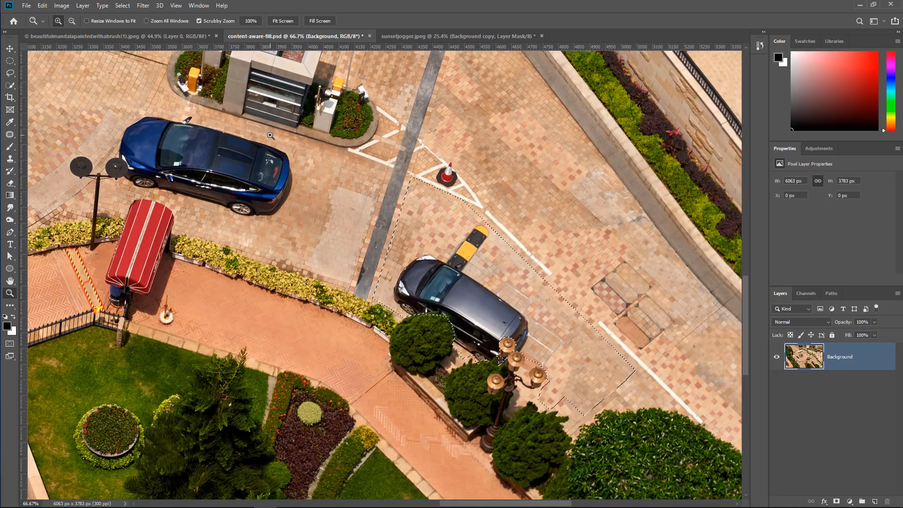
Try filling the van selection with Content-Aware contents, Color Adaptation on, Normal mode and 100% opacity.
{"action": "key", "text": "shift+BackSpace"}
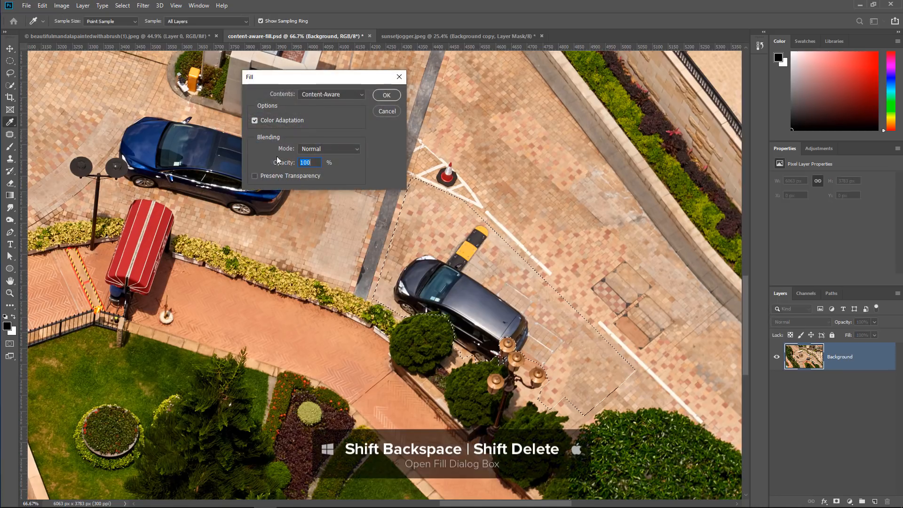
{"action": "left_click", "coordinate": [386, 96]}
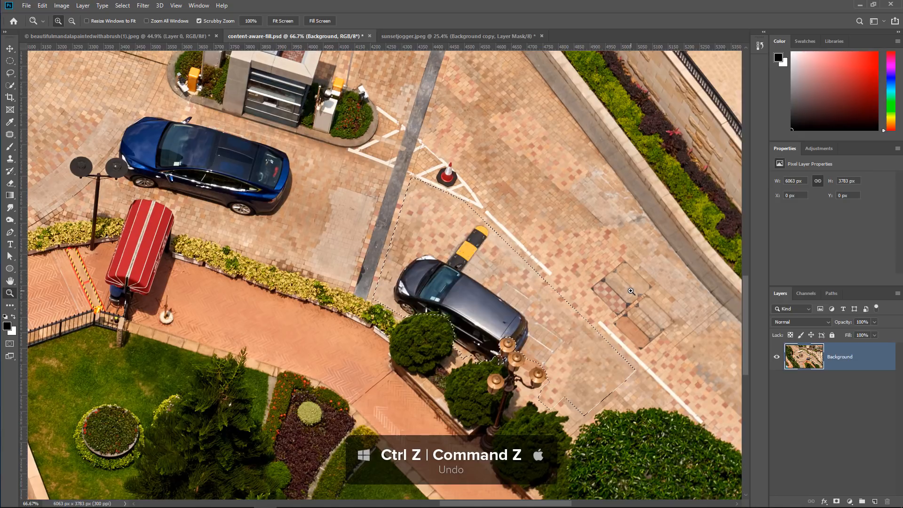
Open the van selection in the Content-Aware Fill workspace and bring the black van into view.
{"action": "left_click", "coordinate": [43, 6]}
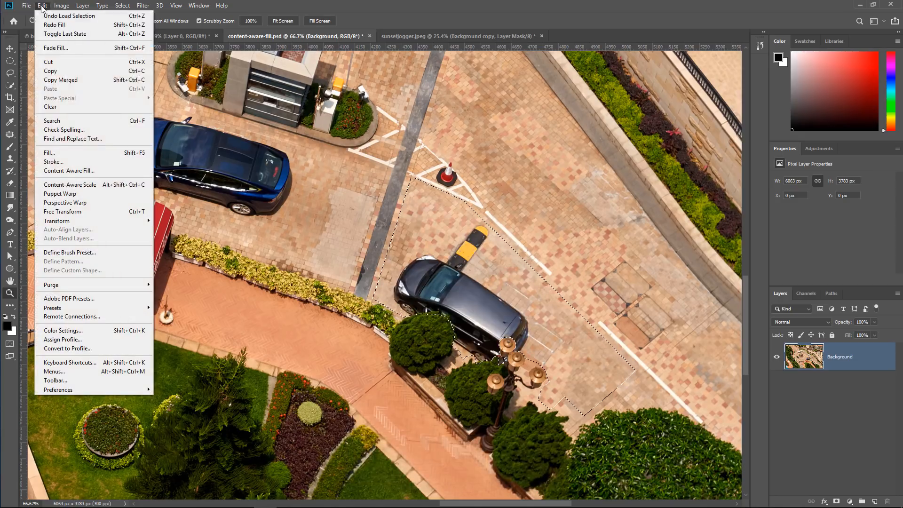
{"action": "left_click", "coordinate": [69, 170]}
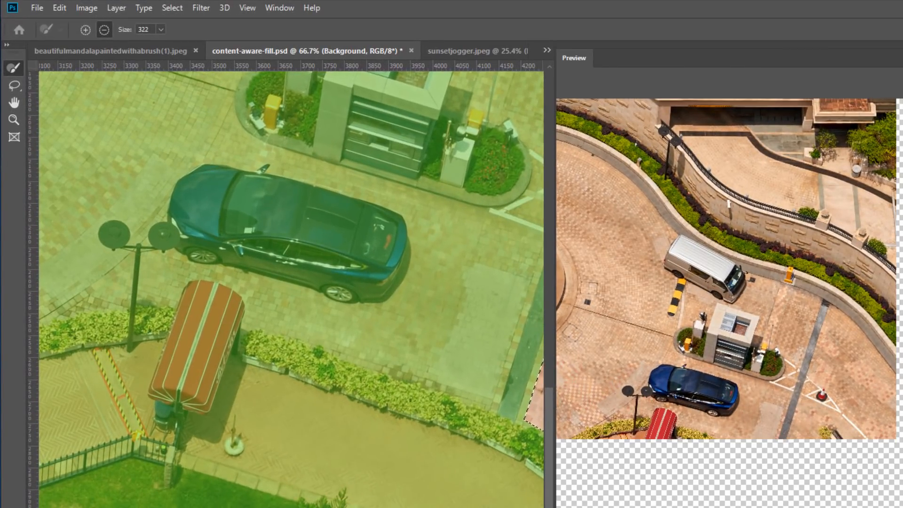
{"action": "left_click_drag", "start_coordinate": [293, 430], "coordinate": [293, 423]}
{"action": "left_click_drag", "start_coordinate": [359, 505], "coordinate": [94, 437]}
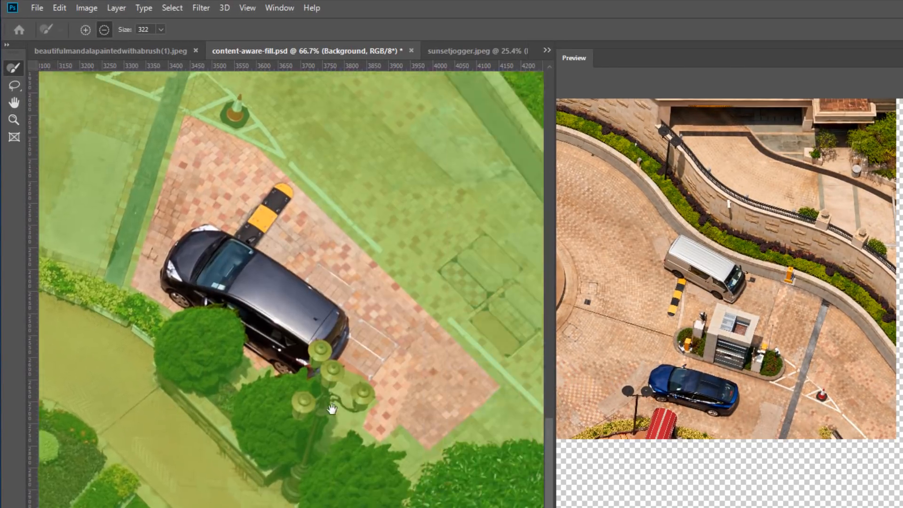
{"action": "left_click_drag", "start_coordinate": [374, 447], "coordinate": [483, 506]}
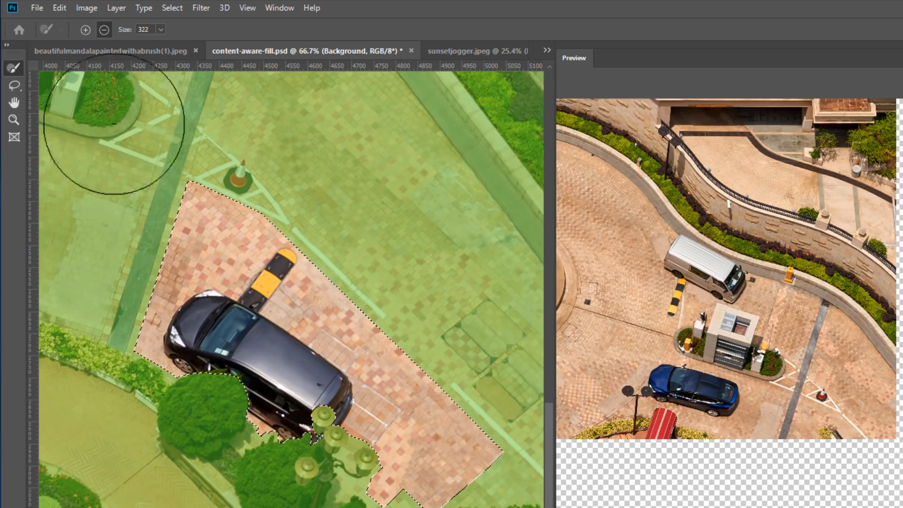
Use the Lasso to tighten the selection around the black van and striped barrier, and add the faint parking lines beside the van.
{"action": "left_click", "coordinate": [10, 89]}
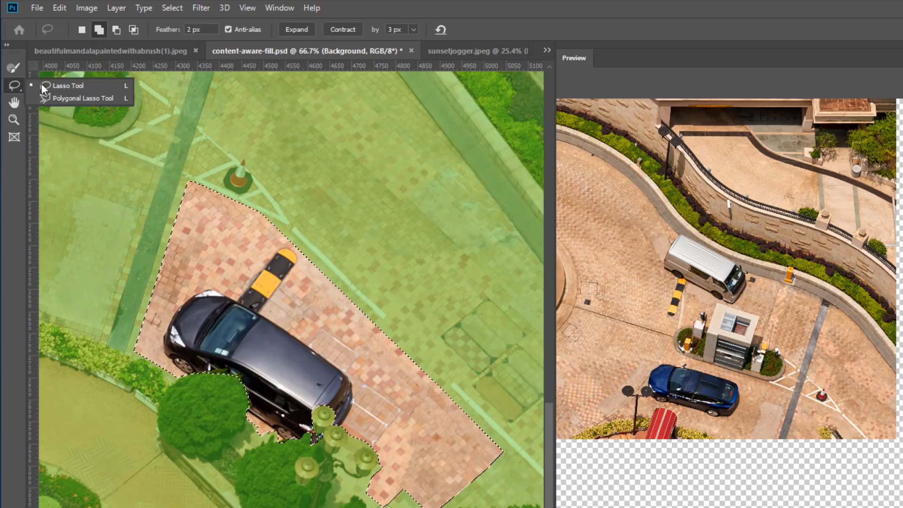
{"action": "left_click", "coordinate": [72, 89]}
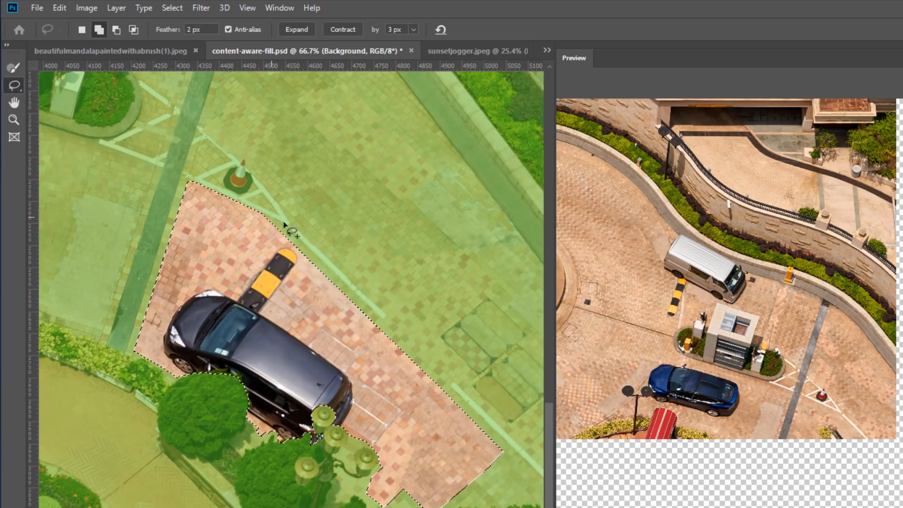
{"action": "key", "text": "alt"}
{"action": "mouse_move", "coordinate": [296, 241]}
{"action": "left_mouse_down"}
{"action": "mouse_move", "coordinate": [239, 285]}
{"action": "mouse_move", "coordinate": [199, 281]}
{"action": "mouse_move", "coordinate": [160, 315]}
{"action": "left_mouse_up"}
{"action": "mouse_move", "coordinate": [104, 306]}
{"action": "left_mouse_down"}
{"action": "mouse_move", "coordinate": [312, 161]}
{"action": "mouse_move", "coordinate": [353, 224]}
{"action": "mouse_move", "coordinate": [290, 308]}
{"action": "mouse_move", "coordinate": [369, 384]}
{"action": "left_mouse_up"}
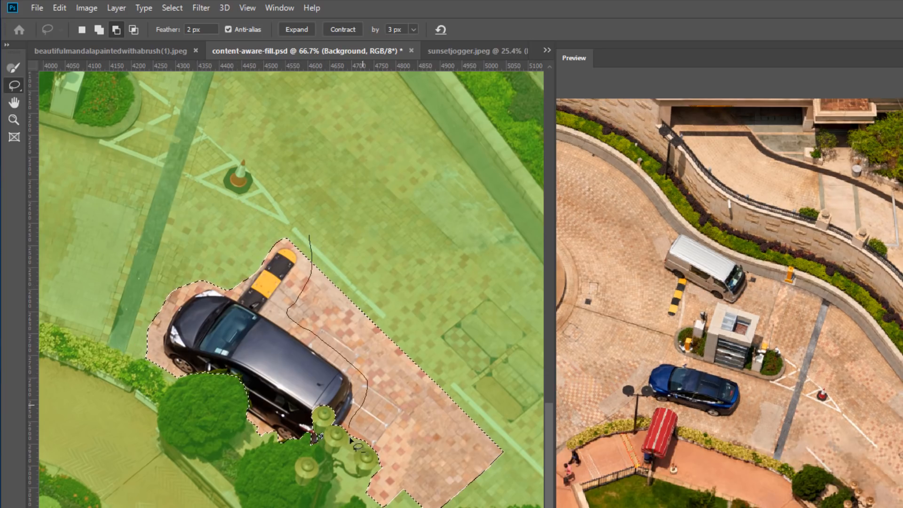
{"action": "mouse_move", "coordinate": [364, 503]}
{"action": "left_mouse_down"}
{"action": "mouse_move", "coordinate": [514, 484]}
{"action": "mouse_move", "coordinate": [275, 226]}
{"action": "left_mouse_up"}
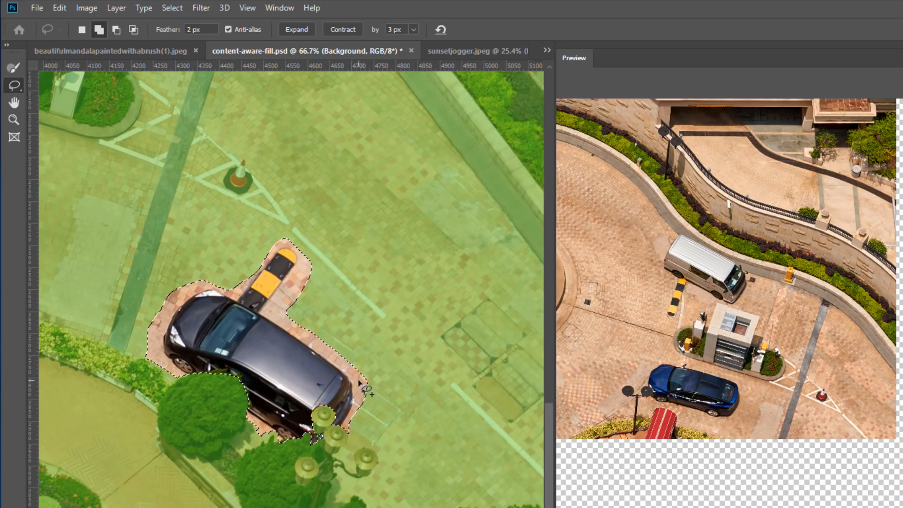
{"action": "mouse_move", "coordinate": [360, 380]}
{"action": "left_mouse_down"}
{"action": "mouse_move", "coordinate": [413, 412]}
{"action": "mouse_move", "coordinate": [391, 446]}
{"action": "mouse_move", "coordinate": [353, 436]}
{"action": "mouse_move", "coordinate": [345, 421]}
{"action": "mouse_move", "coordinate": [350, 372]}
{"action": "mouse_move", "coordinate": [363, 355]}
{"action": "mouse_move", "coordinate": [356, 342]}
{"action": "mouse_move", "coordinate": [322, 318]}
{"action": "mouse_move", "coordinate": [306, 334]}
{"action": "left_mouse_up"}
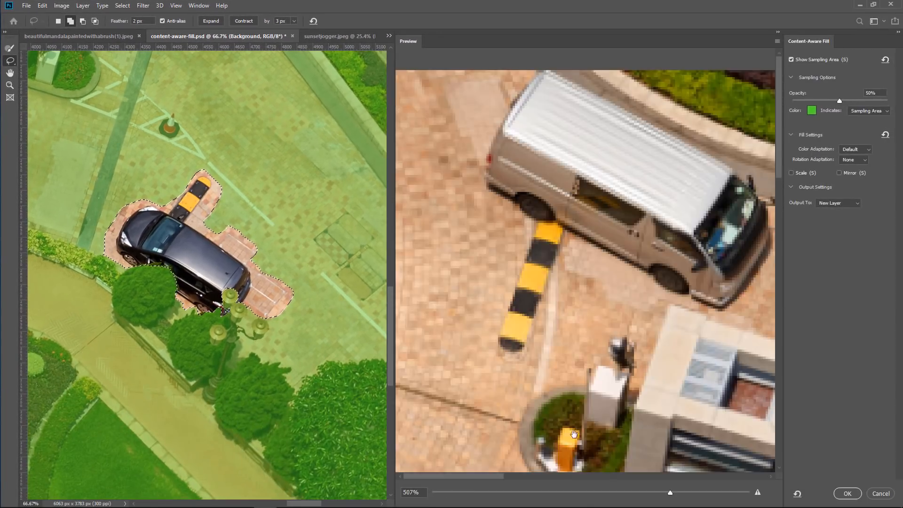
Examine the fill preview around the van's former spot, the shrubs and the lamp post.
{"action": "left_click_drag", "start_coordinate": [662, 411], "coordinate": [490, 306]}
{"action": "left_click_drag", "start_coordinate": [764, 334], "coordinate": [513, 61]}
{"action": "left_click_drag", "start_coordinate": [580, 298], "coordinate": [633, 127]}
{"action": "left_click_drag", "start_coordinate": [572, 214], "coordinate": [619, 151]}
{"action": "left_click_drag", "start_coordinate": [616, 217], "coordinate": [442, 171]}
{"action": "left_click_drag", "start_coordinate": [624, 298], "coordinate": [647, 307]}
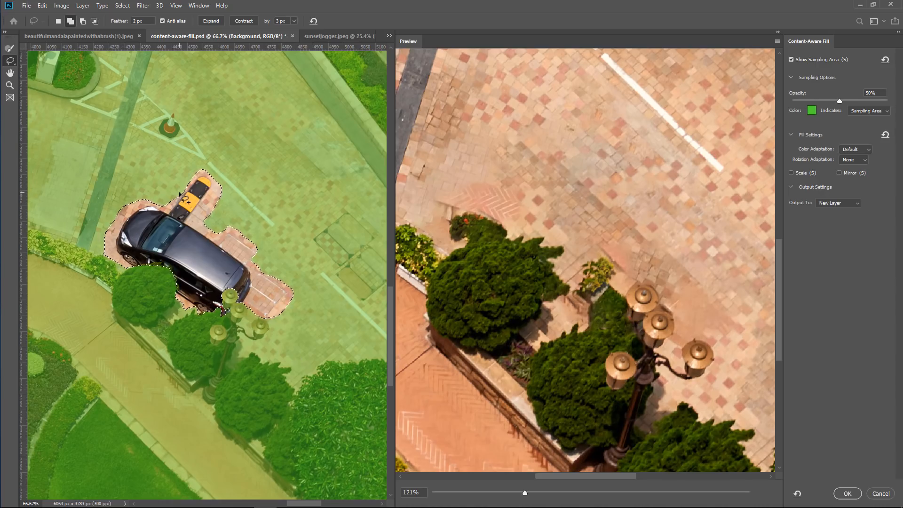
Subtract the cars, walls, greenery and road markings from the sampling area with the Sampling Brush, leaving two patches of plain pavement.
{"action": "left_click", "coordinate": [10, 85]}
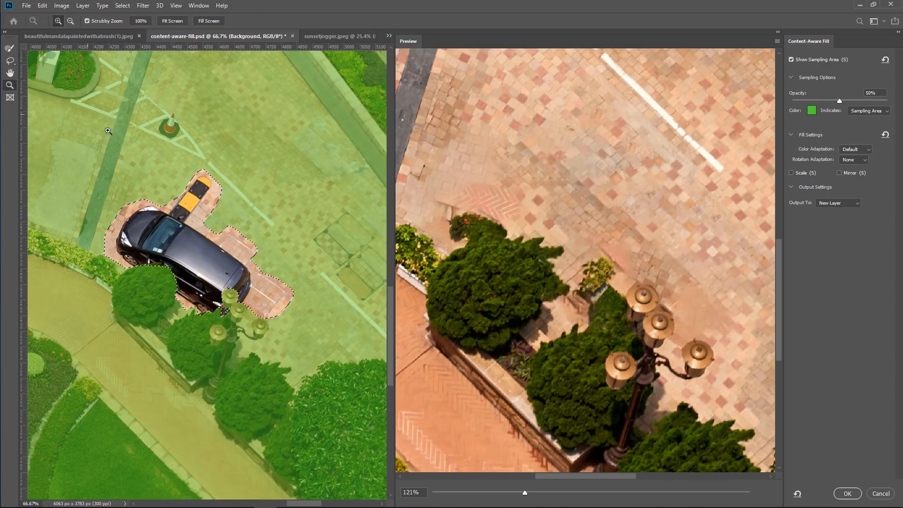
{"action": "left_click", "coordinate": [147, 175], "text": "alt"}
{"action": "left_click", "coordinate": [146, 175], "text": "alt"}
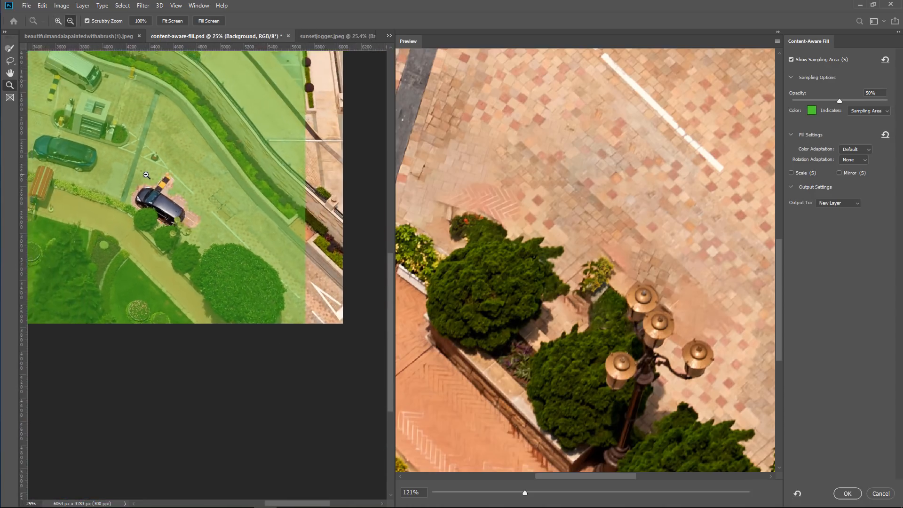
{"action": "left_click", "coordinate": [146, 175], "text": "alt"}
{"action": "left_click_drag", "start_coordinate": [125, 139], "coordinate": [166, 165]}
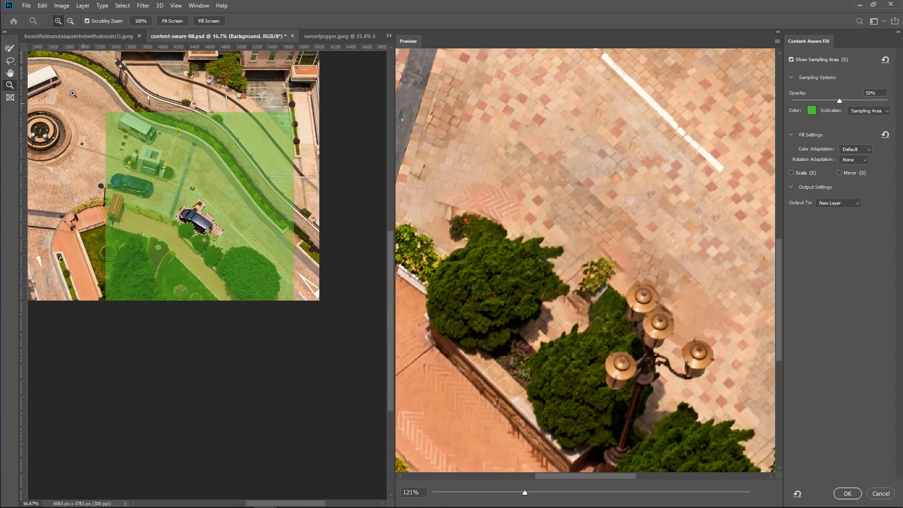
{"action": "left_click", "coordinate": [9, 48]}
{"action": "mouse_move", "coordinate": [115, 116]}
{"action": "left_mouse_down"}
{"action": "mouse_move", "coordinate": [194, 156]}
{"action": "mouse_move", "coordinate": [294, 235]}
{"action": "mouse_move", "coordinate": [287, 235]}
{"action": "mouse_move", "coordinate": [249, 205]}
{"action": "mouse_move", "coordinate": [225, 169]}
{"action": "mouse_move", "coordinate": [149, 117]}
{"action": "mouse_move", "coordinate": [114, 111]}
{"action": "mouse_move", "coordinate": [243, 121]}
{"action": "mouse_move", "coordinate": [311, 202]}
{"action": "mouse_move", "coordinate": [199, 113]}
{"action": "mouse_move", "coordinate": [248, 178]}
{"action": "mouse_move", "coordinate": [296, 207]}
{"action": "mouse_move", "coordinate": [232, 127]}
{"action": "mouse_move", "coordinate": [240, 115]}
{"action": "mouse_move", "coordinate": [295, 142]}
{"action": "left_mouse_up"}
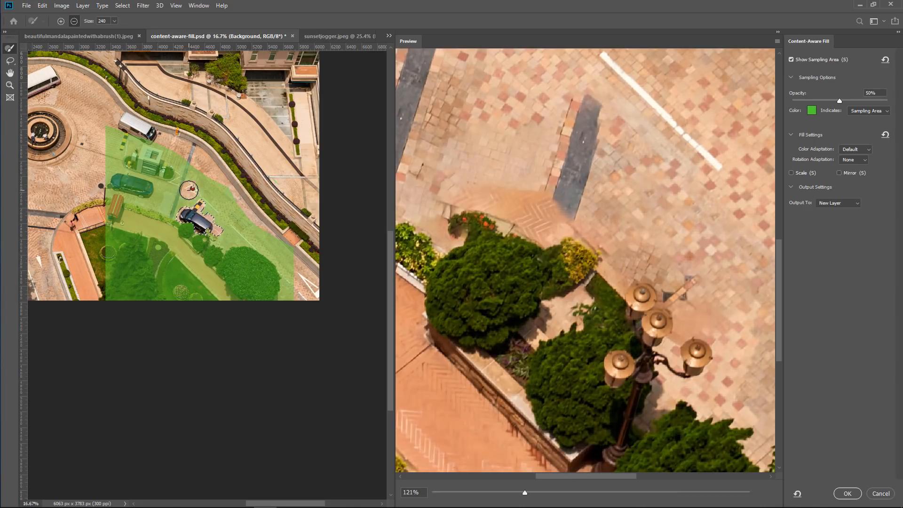
{"action": "mouse_move", "coordinate": [188, 190]}
{"action": "left_mouse_down"}
{"action": "mouse_move", "coordinate": [231, 235]}
{"action": "mouse_move", "coordinate": [239, 216]}
{"action": "mouse_move", "coordinate": [234, 242]}
{"action": "mouse_move", "coordinate": [267, 266]}
{"action": "mouse_move", "coordinate": [278, 306]}
{"action": "mouse_move", "coordinate": [209, 237]}
{"action": "mouse_move", "coordinate": [271, 306]}
{"action": "mouse_move", "coordinate": [244, 275]}
{"action": "mouse_move", "coordinate": [207, 281]}
{"action": "mouse_move", "coordinate": [216, 255]}
{"action": "mouse_move", "coordinate": [269, 313]}
{"action": "mouse_move", "coordinate": [123, 198]}
{"action": "mouse_move", "coordinate": [106, 227]}
{"action": "mouse_move", "coordinate": [108, 279]}
{"action": "mouse_move", "coordinate": [161, 329]}
{"action": "left_mouse_up"}
{"action": "mouse_move", "coordinate": [177, 272]}
{"action": "left_mouse_down"}
{"action": "mouse_move", "coordinate": [123, 219]}
{"action": "mouse_move", "coordinate": [233, 286]}
{"action": "left_mouse_up"}
{"action": "mouse_move", "coordinate": [172, 217]}
{"action": "left_mouse_down"}
{"action": "mouse_move", "coordinate": [187, 161]}
{"action": "mouse_move", "coordinate": [183, 177]}
{"action": "mouse_move", "coordinate": [97, 127]}
{"action": "mouse_move", "coordinate": [149, 221]}
{"action": "mouse_move", "coordinate": [171, 209]}
{"action": "mouse_move", "coordinate": [152, 159]}
{"action": "mouse_move", "coordinate": [120, 165]}
{"action": "left_mouse_up"}
{"action": "left_click_drag", "start_coordinate": [286, 235], "coordinate": [302, 249]}
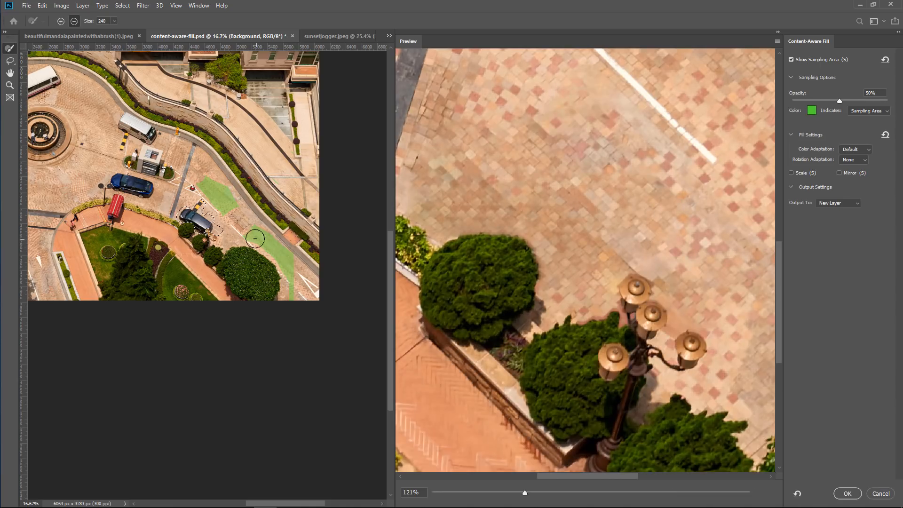
Brush away the narrow tail and the edge nearest the white line from the lower sampling patch, and check both patches.
{"action": "left_click", "coordinate": [9, 85]}
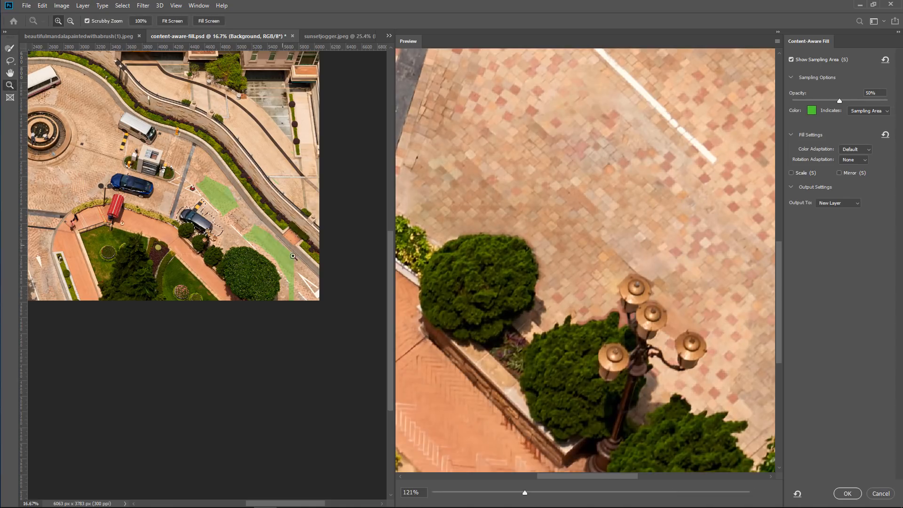
{"action": "left_click", "coordinate": [261, 240]}
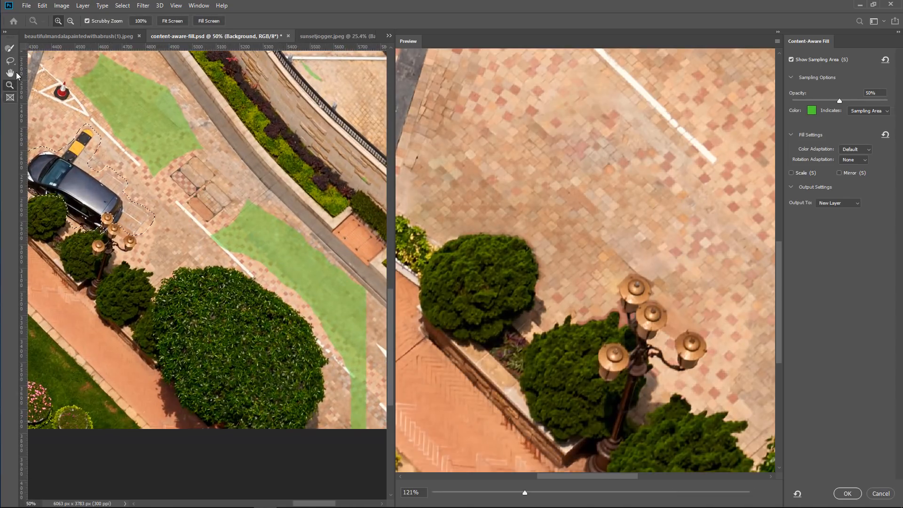
{"action": "left_click", "coordinate": [9, 48]}
{"action": "mouse_move", "coordinate": [329, 402]}
{"action": "left_mouse_down"}
{"action": "mouse_move", "coordinate": [329, 374]}
{"action": "mouse_move", "coordinate": [348, 388]}
{"action": "mouse_move", "coordinate": [357, 421]}
{"action": "mouse_move", "coordinate": [380, 374]}
{"action": "left_mouse_up"}
{"action": "left_click", "coordinate": [212, 257]}
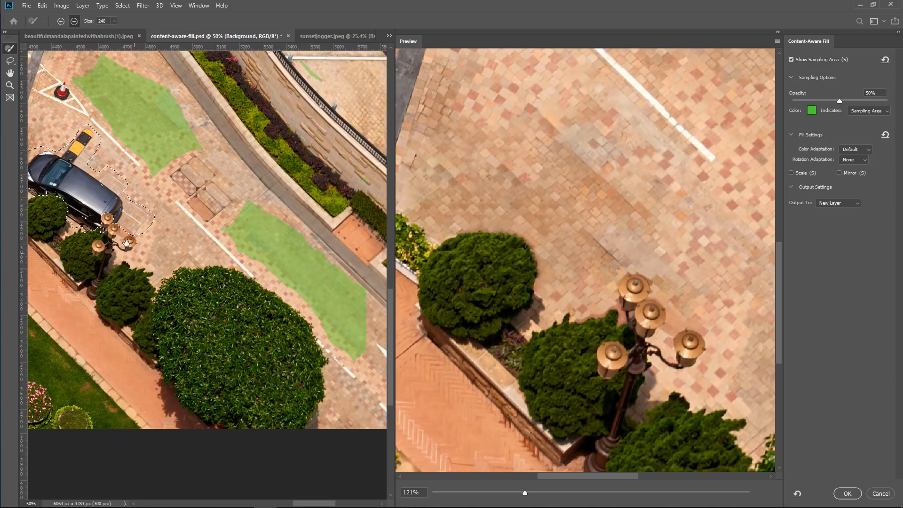
{"action": "mouse_move", "coordinate": [108, 230]}
{"action": "left_mouse_down"}
{"action": "mouse_move", "coordinate": [194, 300]}
{"action": "mouse_move", "coordinate": [180, 295]}
{"action": "left_mouse_up"}
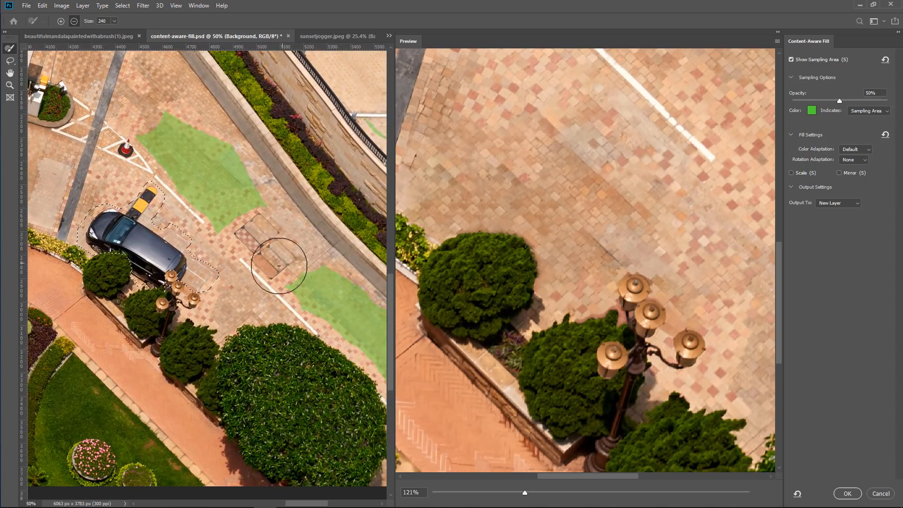
{"action": "mouse_move", "coordinate": [309, 293]}
{"action": "left_mouse_down"}
{"action": "mouse_move", "coordinate": [194, 273]}
{"action": "mouse_move", "coordinate": [134, 238]}
{"action": "left_mouse_up"}
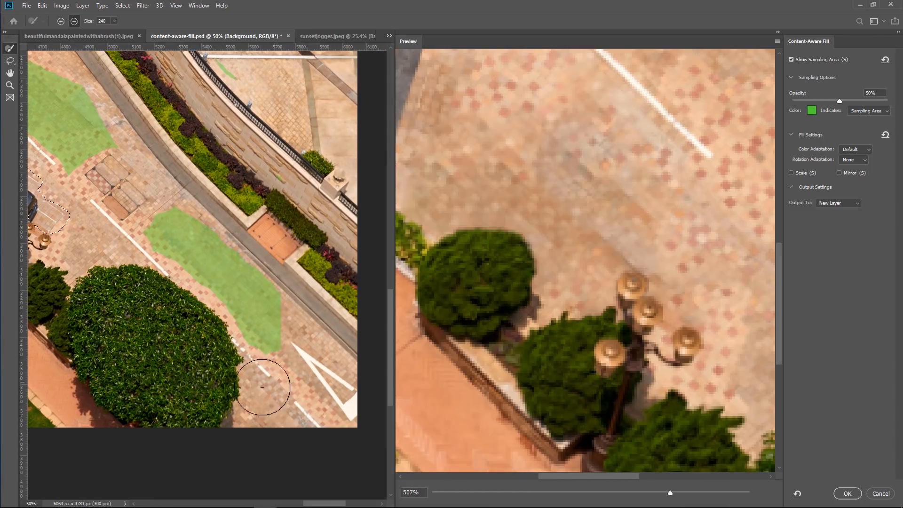
{"action": "left_click_drag", "start_coordinate": [139, 340], "coordinate": [277, 437]}
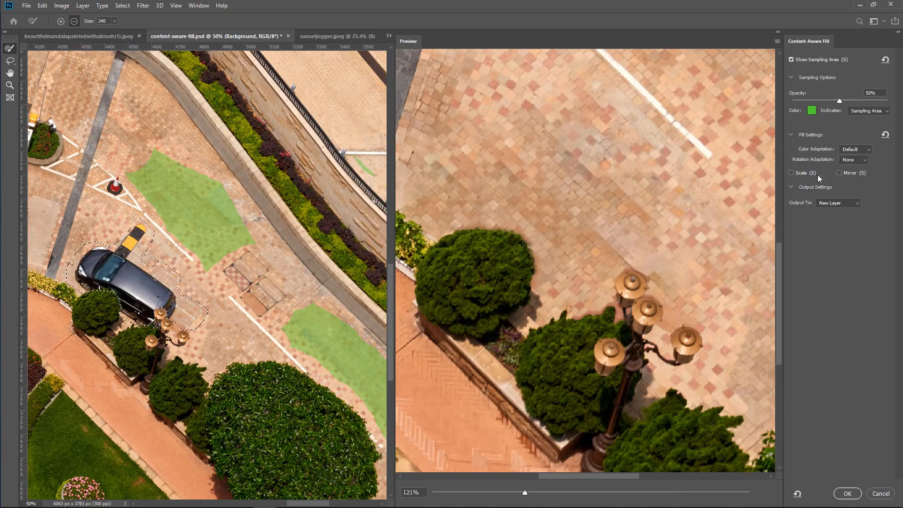
Enable Scale in the fill settings, try Low and Medium rotation adaptation, and set Rotation Adaptation back to None.
{"action": "left_click", "coordinate": [792, 174]}
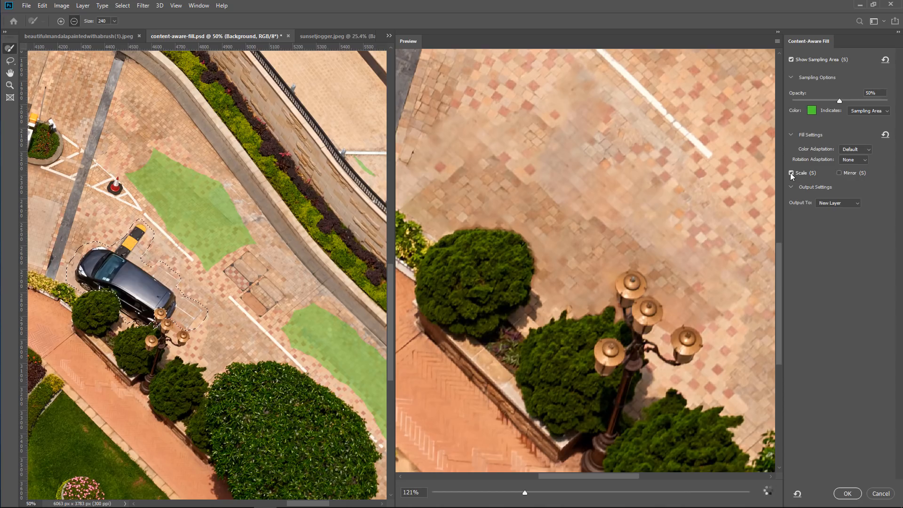
{"action": "left_click", "coordinate": [854, 159]}
{"action": "left_click", "coordinate": [851, 168]}
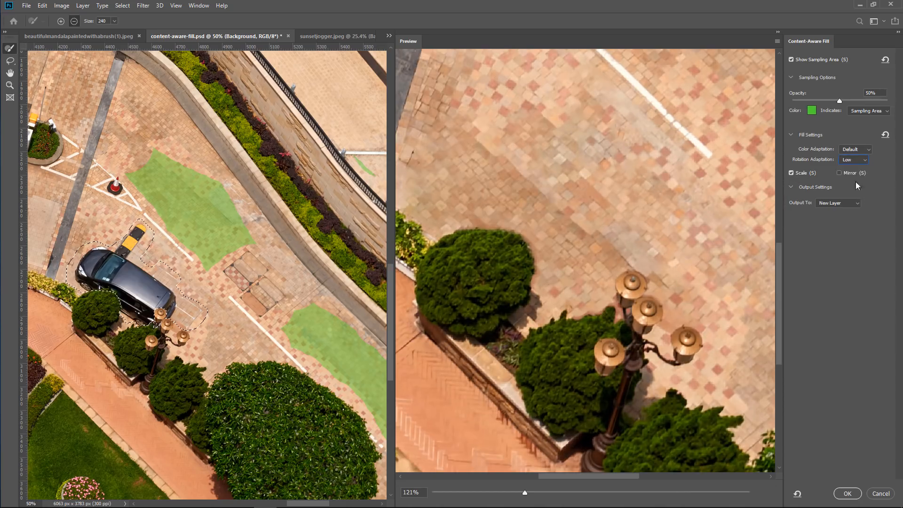
{"action": "left_click", "coordinate": [853, 161]}
{"action": "left_click", "coordinate": [853, 180]}
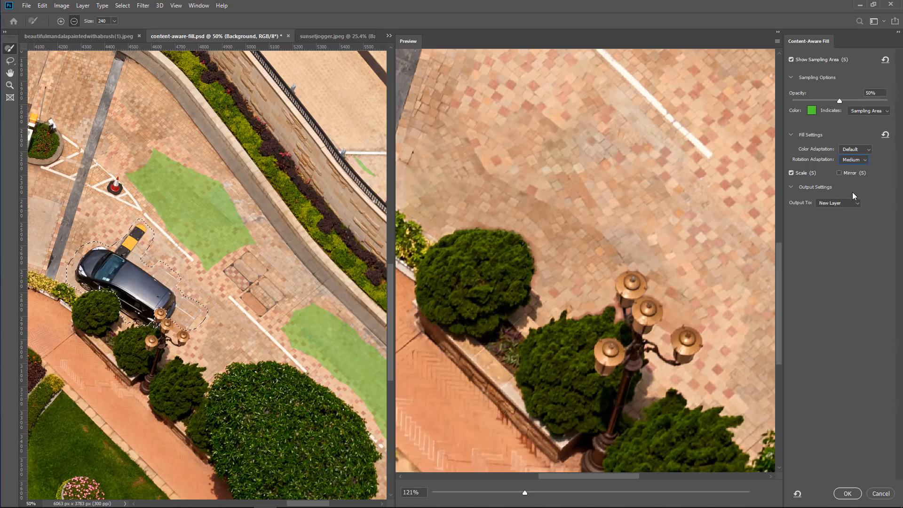
{"action": "left_click", "coordinate": [853, 161]}
{"action": "left_click", "coordinate": [852, 162]}
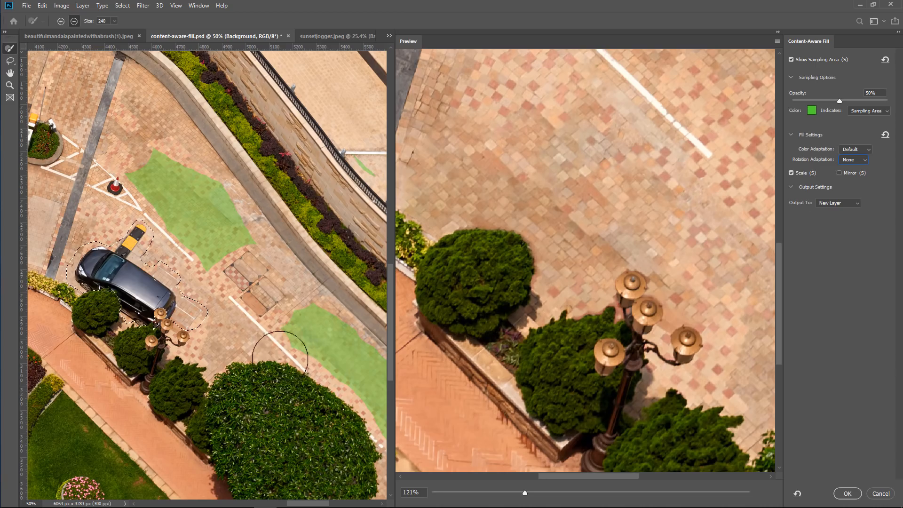
Trim the right side of the upper sampling patch and the upper end of the lower one, and output the fill to a new layer.
{"action": "mouse_move", "coordinate": [211, 291]}
{"action": "left_mouse_down"}
{"action": "mouse_move", "coordinate": [268, 261]}
{"action": "mouse_move", "coordinate": [269, 221]}
{"action": "mouse_move", "coordinate": [254, 206]}
{"action": "mouse_move", "coordinate": [230, 205]}
{"action": "mouse_move", "coordinate": [239, 185]}
{"action": "mouse_move", "coordinate": [170, 144]}
{"action": "left_mouse_up"}
{"action": "left_click_drag", "start_coordinate": [336, 285], "coordinate": [227, 206]}
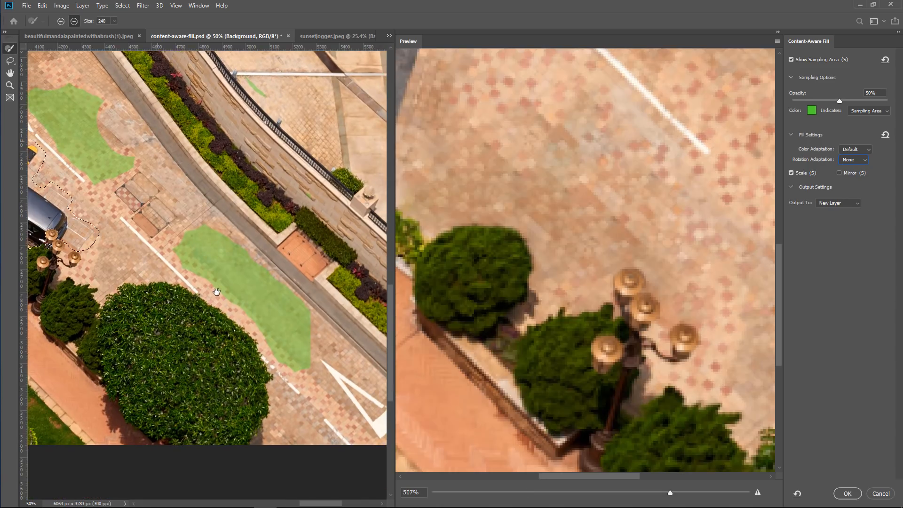
{"action": "left_click_drag", "start_coordinate": [222, 240], "coordinate": [186, 262]}
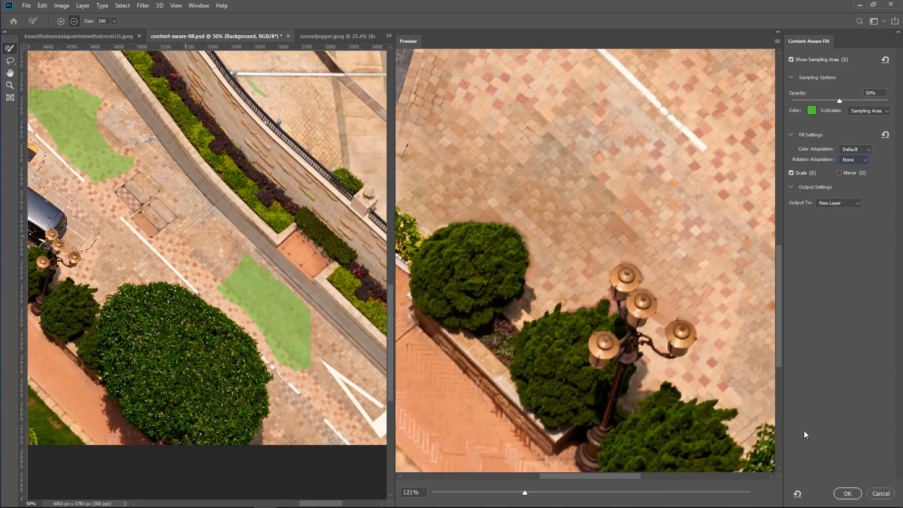
{"action": "left_click", "coordinate": [847, 493]}
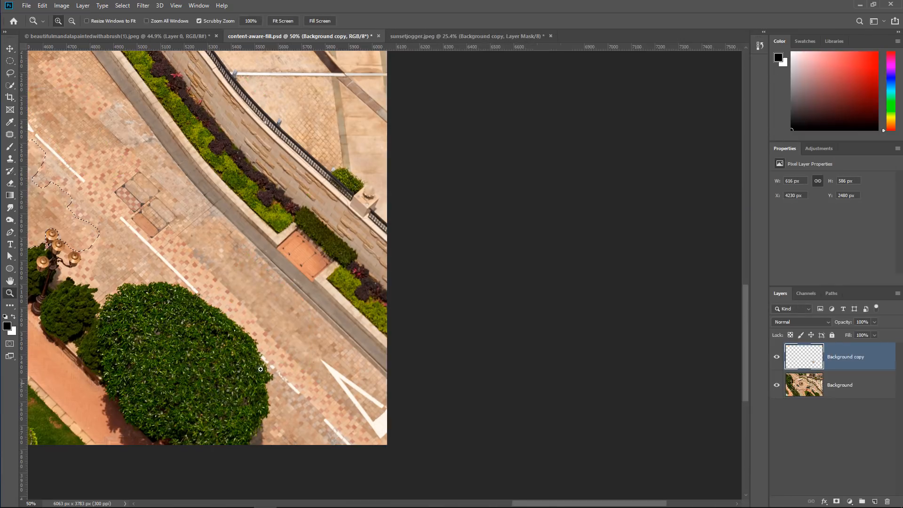
Clear the selection and hide and show the Background copy layer to compare the filled pavement with the original van.
{"action": "left_click_drag", "start_coordinate": [154, 286], "coordinate": [374, 316]}
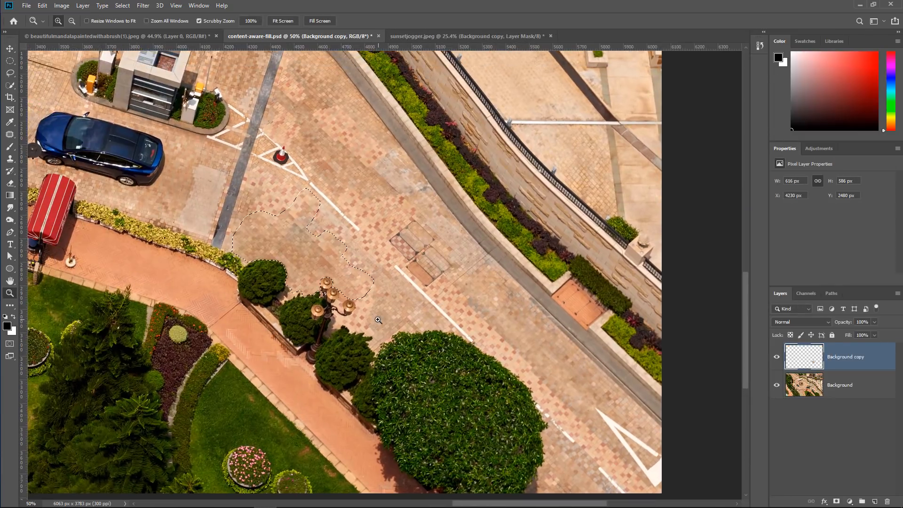
{"action": "key", "text": "ctrl+d"}
{"action": "left_click", "coordinate": [777, 362]}
{"action": "left_click", "coordinate": [777, 363]}
{"action": "left_click", "coordinate": [776, 362]}
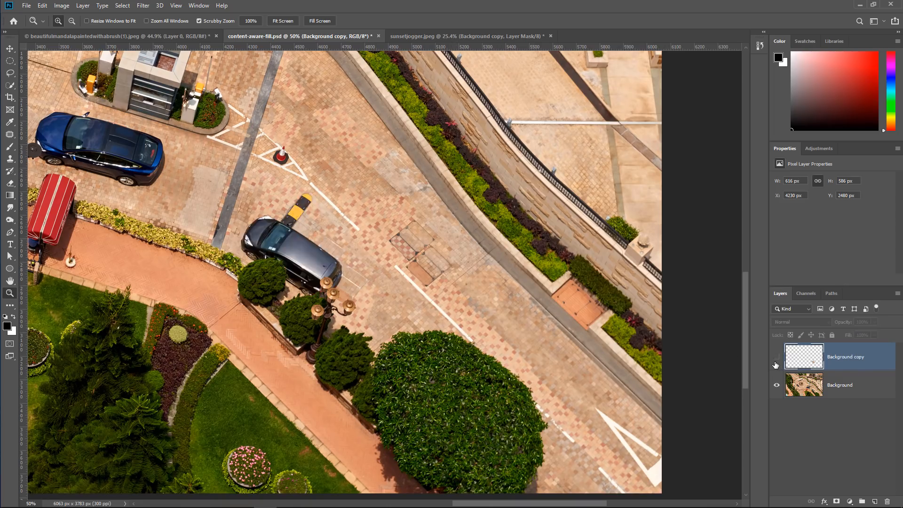
{"action": "left_click", "coordinate": [776, 363]}
{"action": "left_click", "coordinate": [777, 362]}
{"action": "left_click", "coordinate": [777, 362]}
{"action": "left_click", "coordinate": [777, 362]}
Hide the Background layer to check the fill pixels alone on the Background copy layer, and restore both layers' visibility.
{"action": "left_click", "coordinate": [777, 385]}
{"action": "left_click", "coordinate": [777, 361]}
{"action": "left_click", "coordinate": [777, 361]}
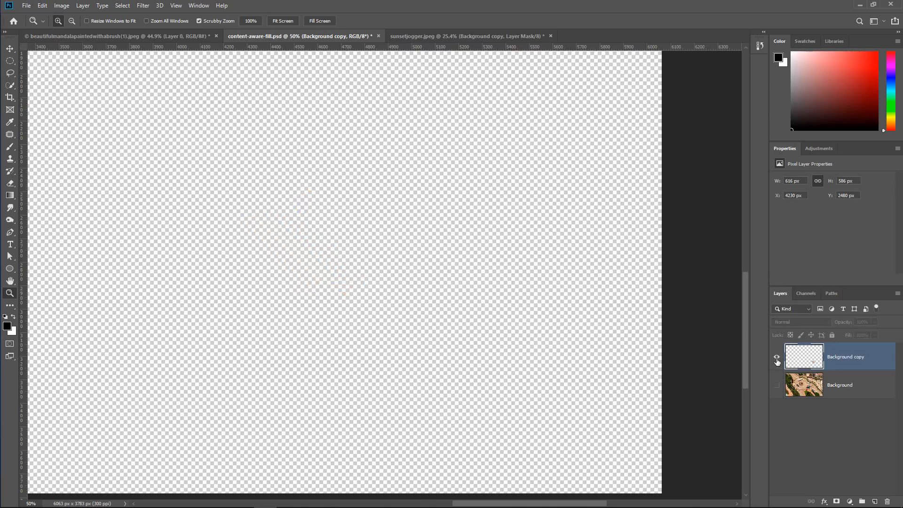
{"action": "left_click", "coordinate": [777, 361]}
{"action": "left_click", "coordinate": [777, 385]}
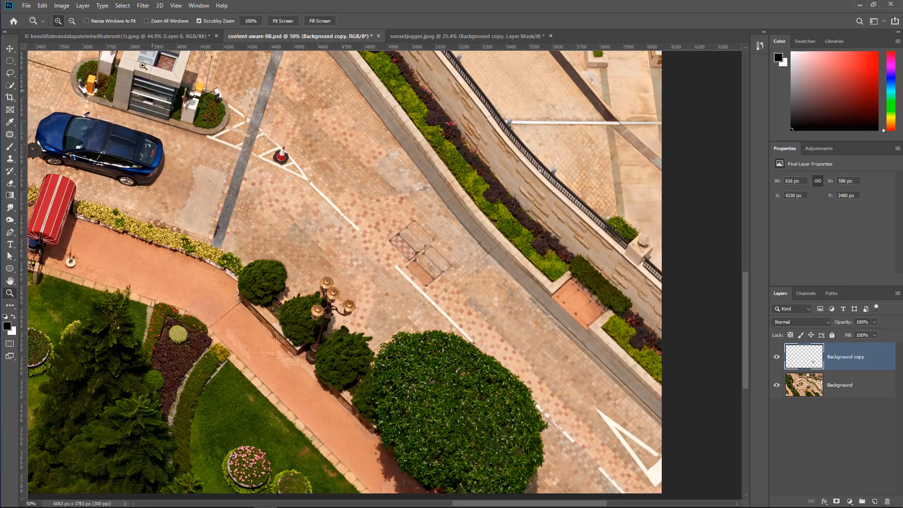
Switch to the mandala painting photo and lasso the hand and paintbrush tip where they cover the lower-left part of the disc.
{"action": "left_click", "coordinate": [117, 36]}
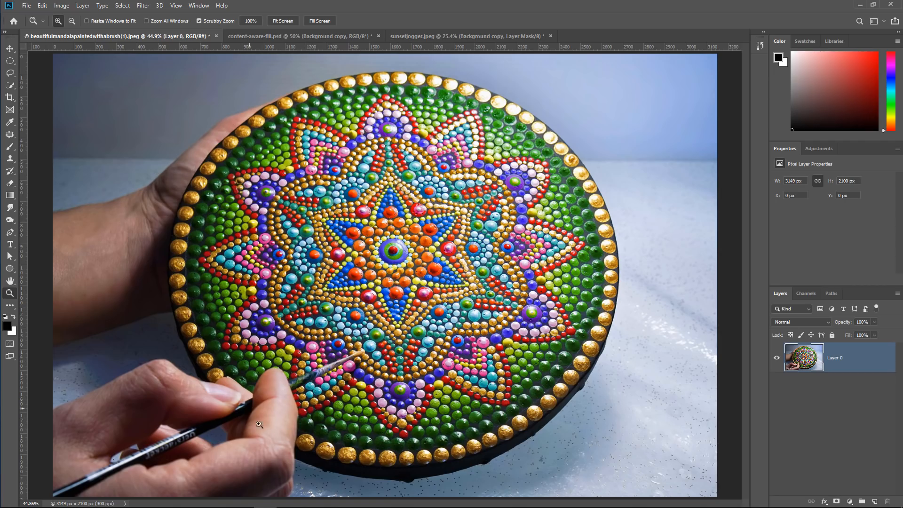
{"action": "left_click", "coordinate": [10, 73]}
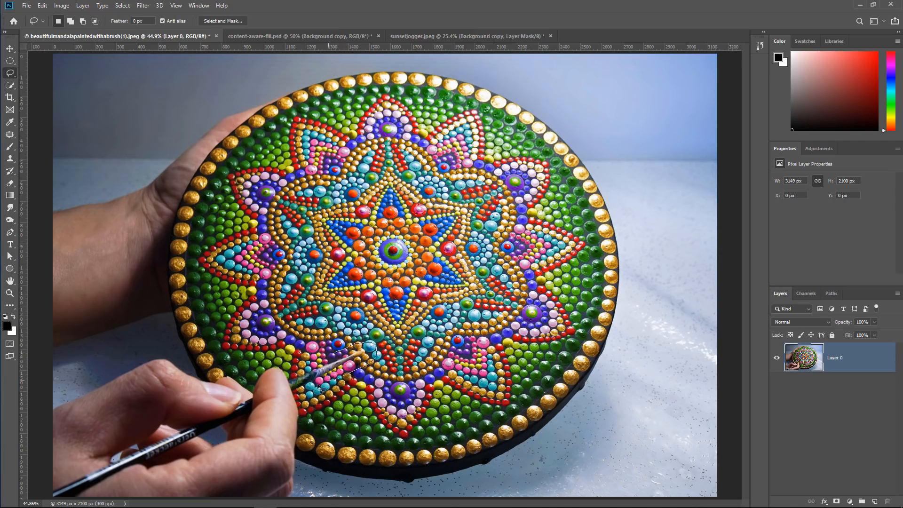
{"action": "left_click_drag", "start_coordinate": [309, 402], "coordinate": [303, 439]}
{"action": "mouse_move", "coordinate": [283, 494]}
{"action": "left_mouse_down"}
{"action": "mouse_move", "coordinate": [187, 440]}
{"action": "mouse_move", "coordinate": [168, 390]}
{"action": "mouse_move", "coordinate": [264, 352]}
{"action": "mouse_move", "coordinate": [333, 343]}
{"action": "mouse_move", "coordinate": [356, 350]}
{"action": "left_mouse_up"}
{"action": "key", "text": "alt"}
{"action": "mouse_move", "coordinate": [215, 366]}
{"action": "left_mouse_down"}
{"action": "mouse_move", "coordinate": [214, 343]}
{"action": "mouse_move", "coordinate": [402, 298]}
{"action": "left_mouse_up"}
Try the basic Content-Aware fill with Color Adaptation on the selected hand and brush, and undo it.
{"action": "key", "text": "shift+BackSpace"}
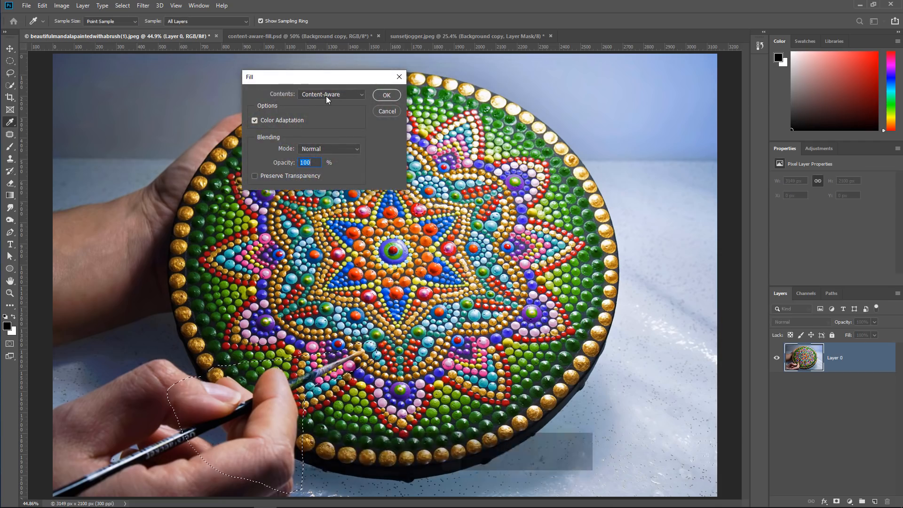
{"action": "left_click", "coordinate": [385, 96]}
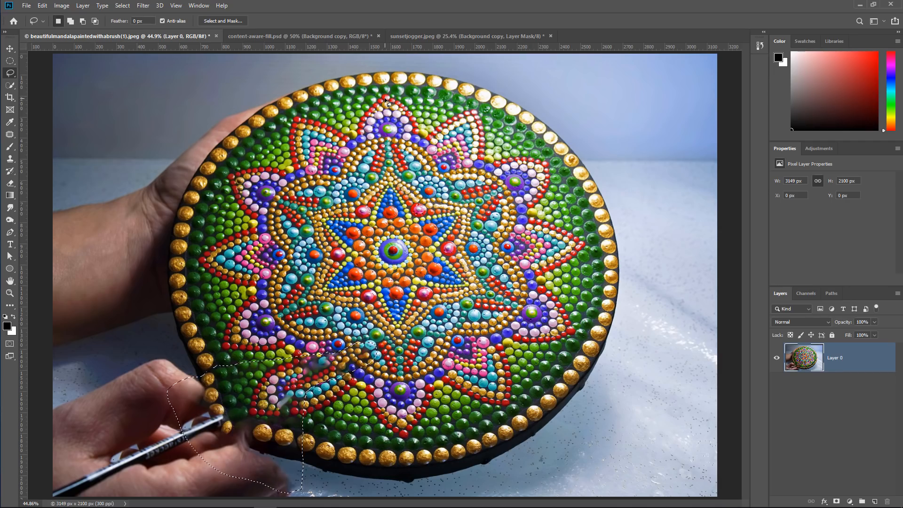
{"action": "key", "text": "ctrl+z"}
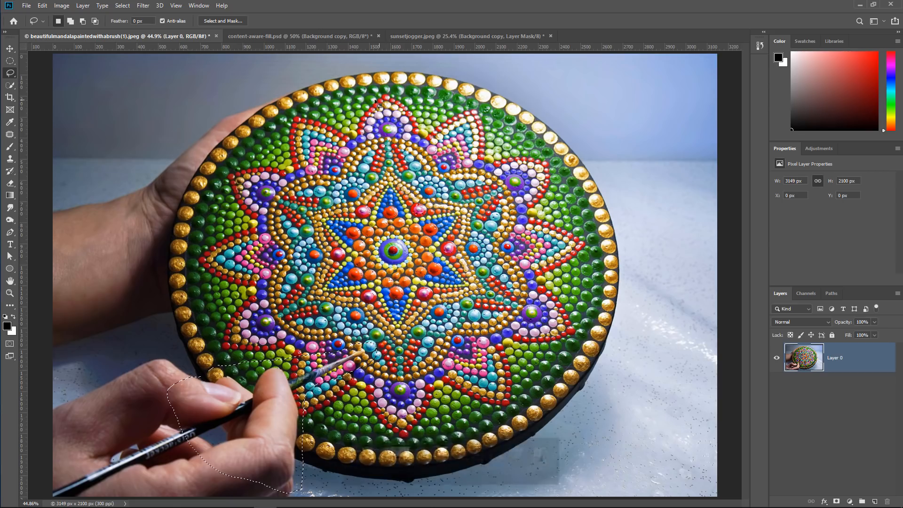
Open the selection in the Content-Aware Fill workspace and exclude the mandala's central star and the remaining hand from the sampling area.
{"action": "left_click", "coordinate": [42, 6]}
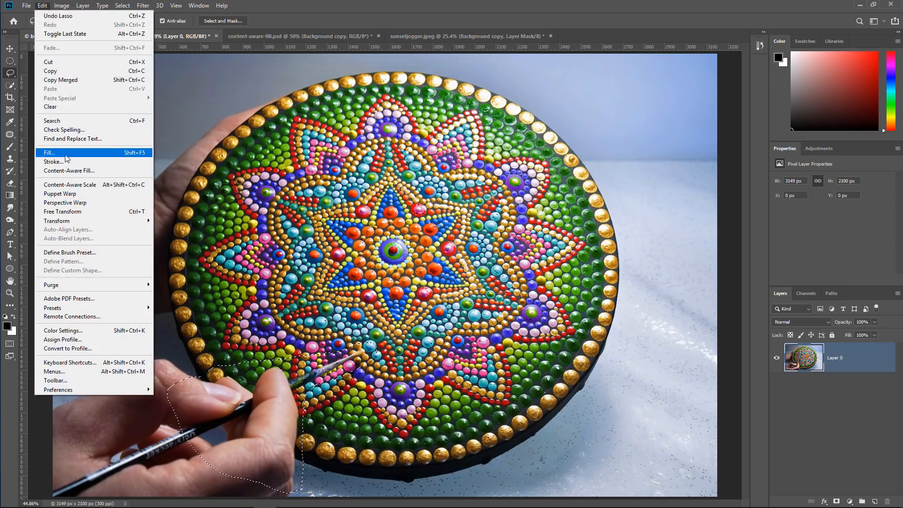
{"action": "left_click", "coordinate": [71, 171]}
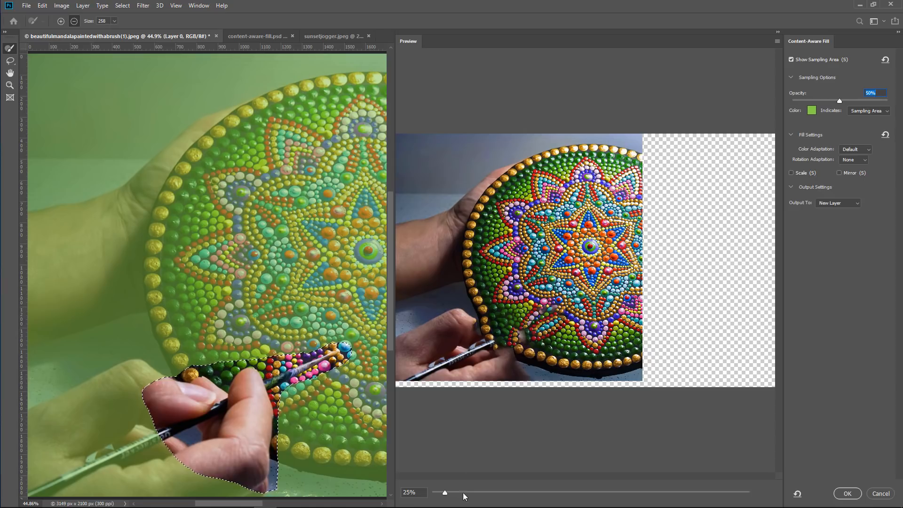
{"action": "left_click_drag", "start_coordinate": [444, 492], "coordinate": [492, 492]}
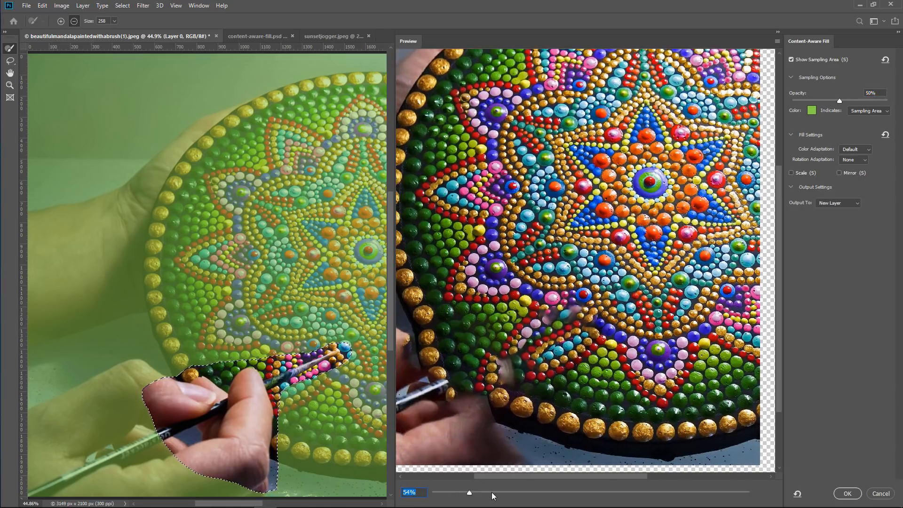
{"action": "left_click_drag", "start_coordinate": [565, 377], "coordinate": [641, 320]}
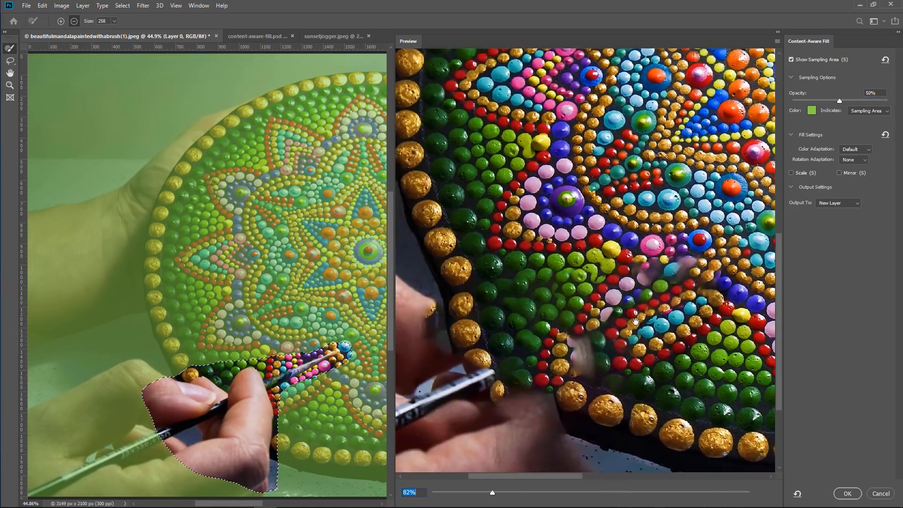
{"action": "left_click_drag", "start_coordinate": [325, 253], "coordinate": [200, 245]}
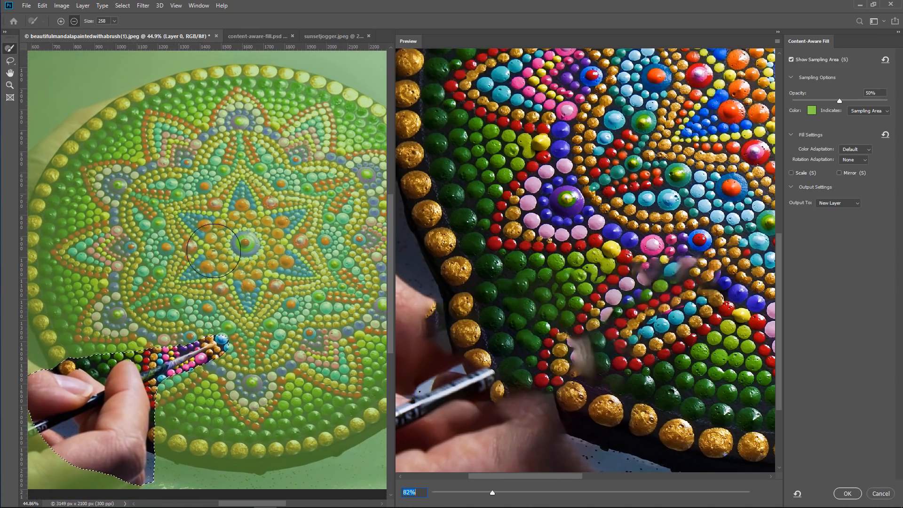
{"action": "mouse_move", "coordinate": [266, 260]}
{"action": "left_mouse_down"}
{"action": "mouse_move", "coordinate": [268, 270]}
{"action": "mouse_move", "coordinate": [242, 284]}
{"action": "mouse_move", "coordinate": [178, 241]}
{"action": "mouse_move", "coordinate": [198, 282]}
{"action": "left_mouse_up"}
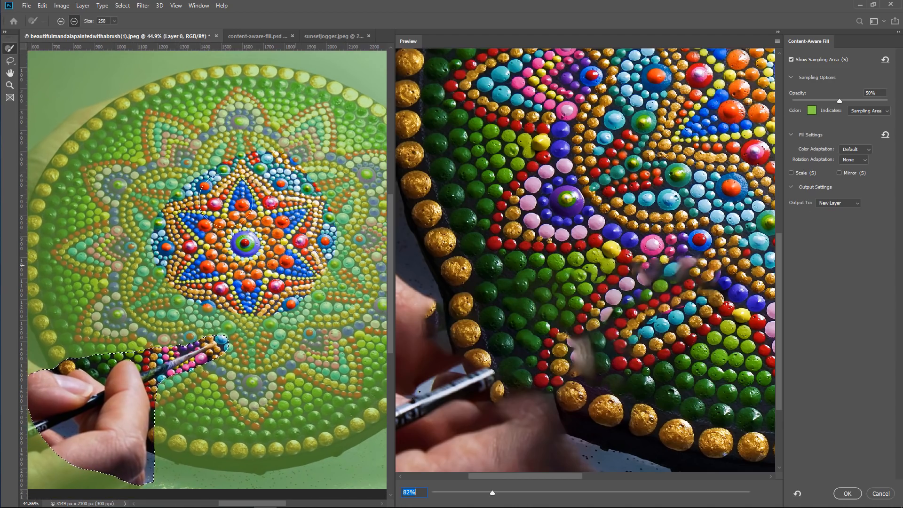
{"action": "mouse_move", "coordinate": [180, 396]}
{"action": "left_mouse_down"}
{"action": "mouse_move", "coordinate": [230, 349]}
{"action": "mouse_move", "coordinate": [345, 166]}
{"action": "mouse_move", "coordinate": [213, 76]}
{"action": "mouse_move", "coordinate": [90, 131]}
{"action": "mouse_move", "coordinate": [174, 179]}
{"action": "mouse_move", "coordinate": [192, 163]}
{"action": "left_mouse_up"}
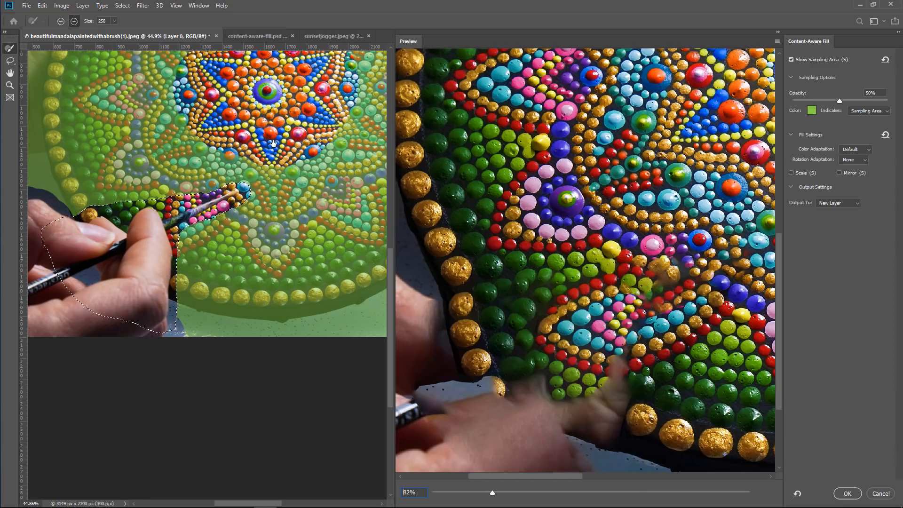
Enable Scale and Mirror in the fill settings and keep Color Adaptation at Default.
{"action": "left_click_drag", "start_coordinate": [273, 143], "coordinate": [325, 234]}
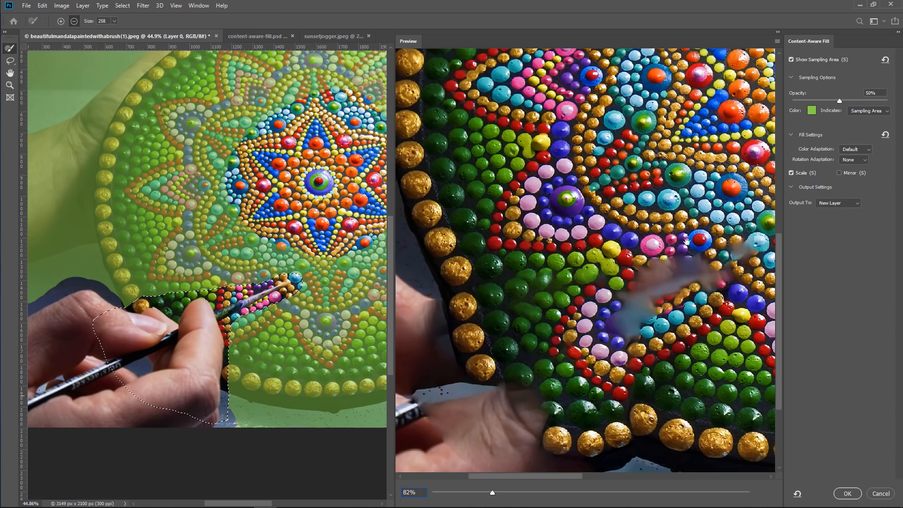
{"action": "left_click", "coordinate": [839, 172]}
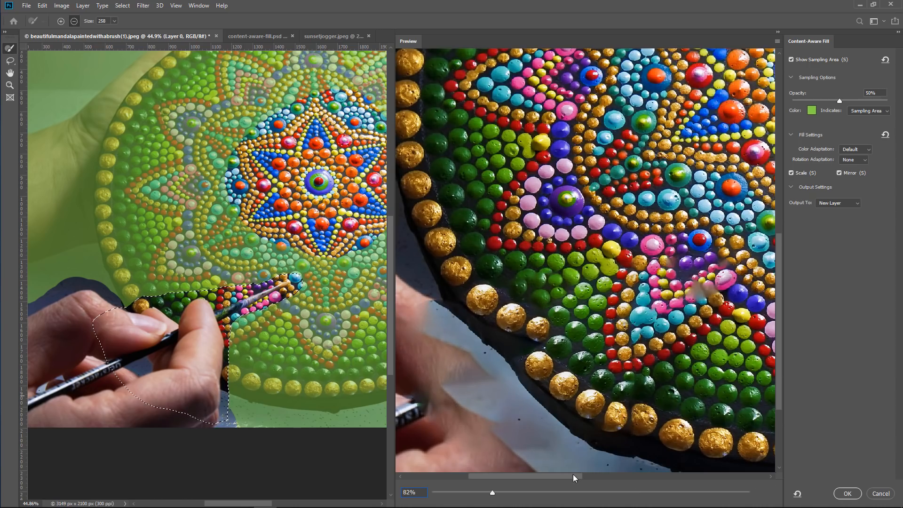
{"action": "mouse_move", "coordinate": [573, 475]}
{"action": "left_mouse_down"}
{"action": "mouse_move", "coordinate": [581, 478]}
{"action": "mouse_move", "coordinate": [572, 481]}
{"action": "left_mouse_up"}
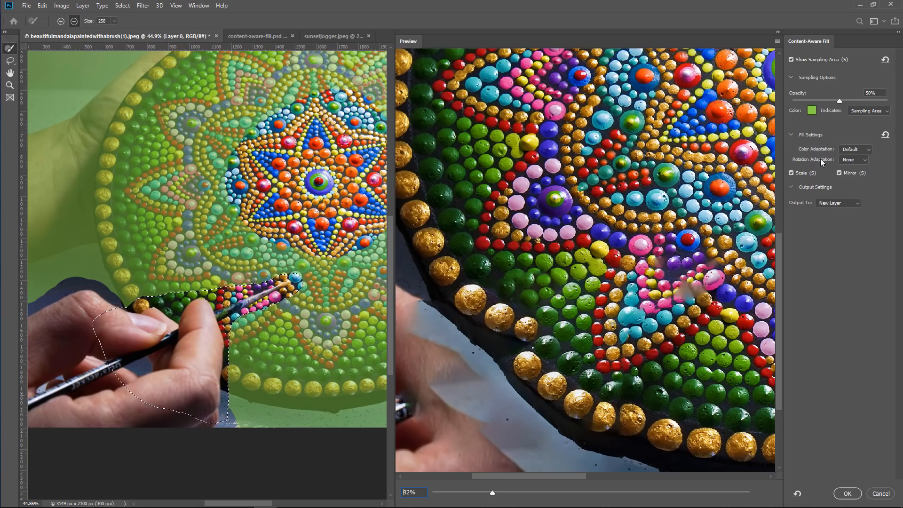
{"action": "left_click", "coordinate": [855, 149]}
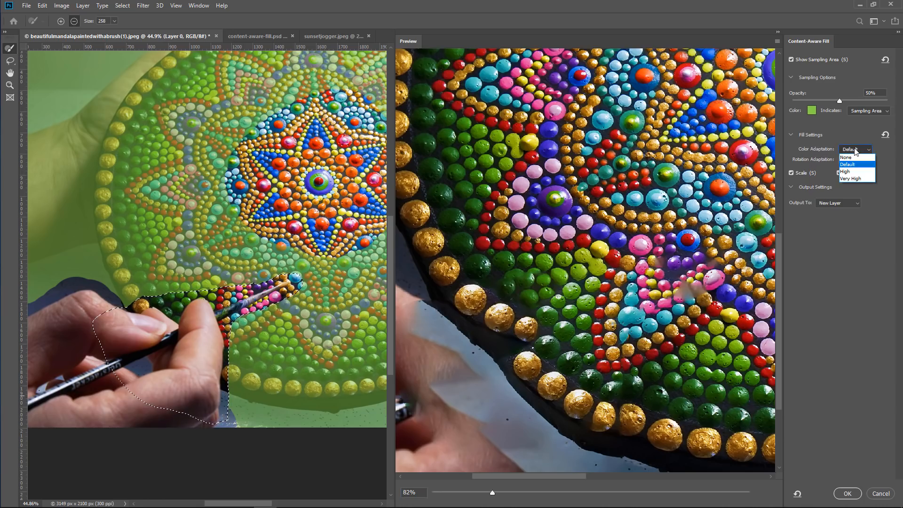
{"action": "left_click", "coordinate": [855, 148]}
Try Low and Medium rotation adaptation for the fill, and set Rotation Adaptation to High.
{"action": "left_click", "coordinate": [853, 160]}
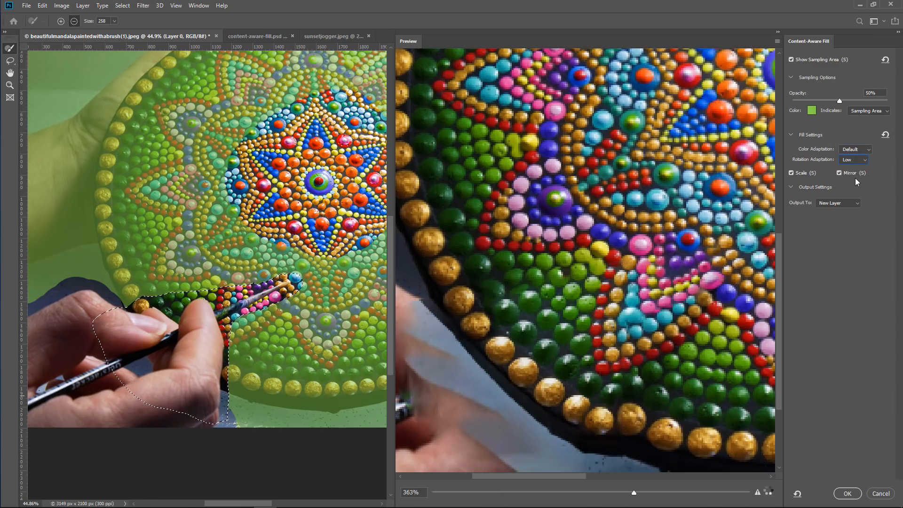
{"action": "left_click_drag", "start_coordinate": [643, 381], "coordinate": [566, 296]}
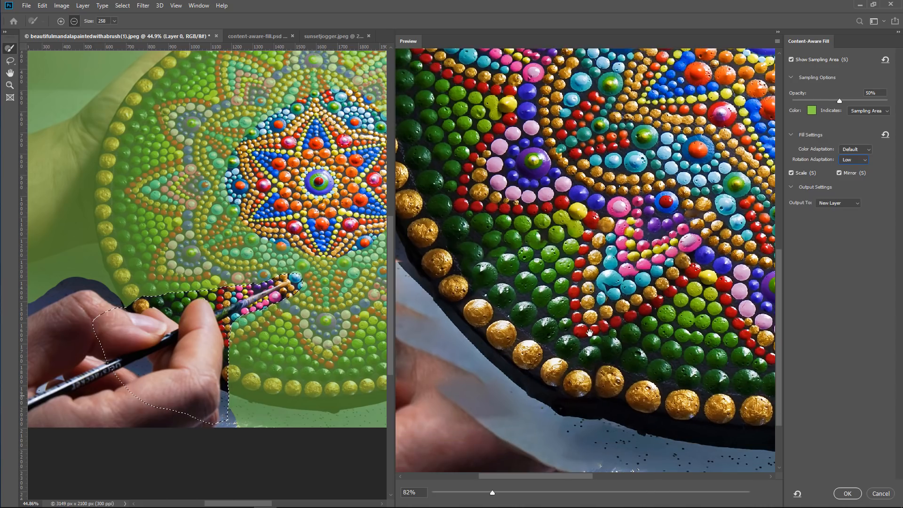
{"action": "left_click", "coordinate": [848, 161]}
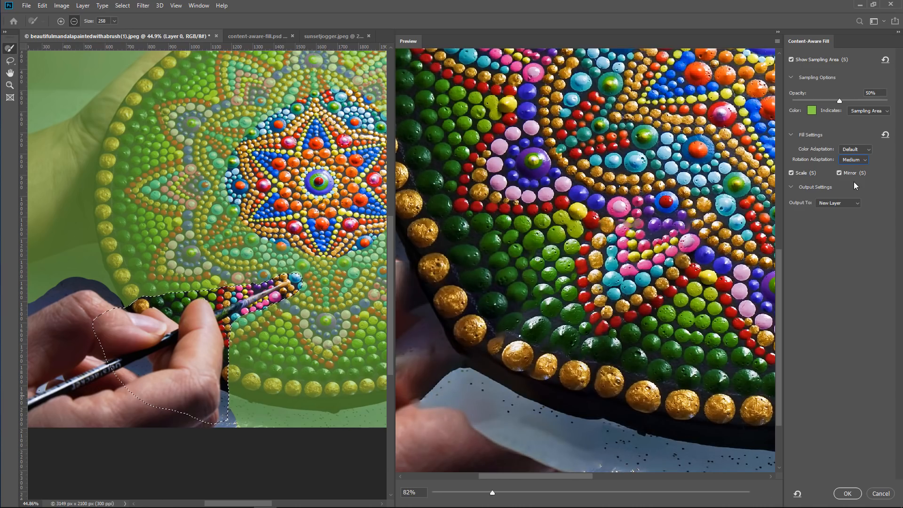
{"action": "left_click", "coordinate": [854, 159]}
{"action": "left_click", "coordinate": [851, 188]}
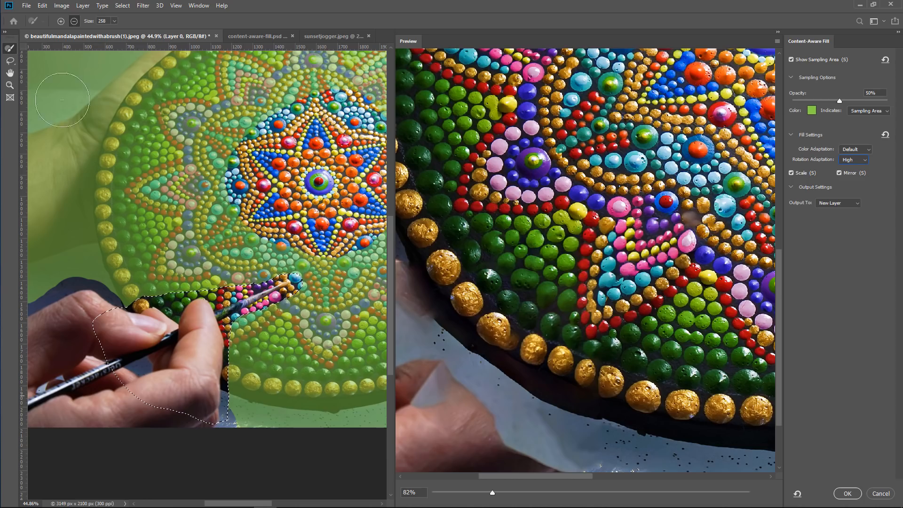
Trim the lasso selection around the paintbrush tip, output the fill to a new layer, and hide and show that layer to compare.
{"action": "left_click", "coordinate": [10, 60]}
{"action": "mouse_move", "coordinate": [274, 276]}
{"action": "left_mouse_down"}
{"action": "mouse_move", "coordinate": [303, 290]}
{"action": "mouse_move", "coordinate": [312, 281]}
{"action": "mouse_move", "coordinate": [295, 251]}
{"action": "left_mouse_up"}
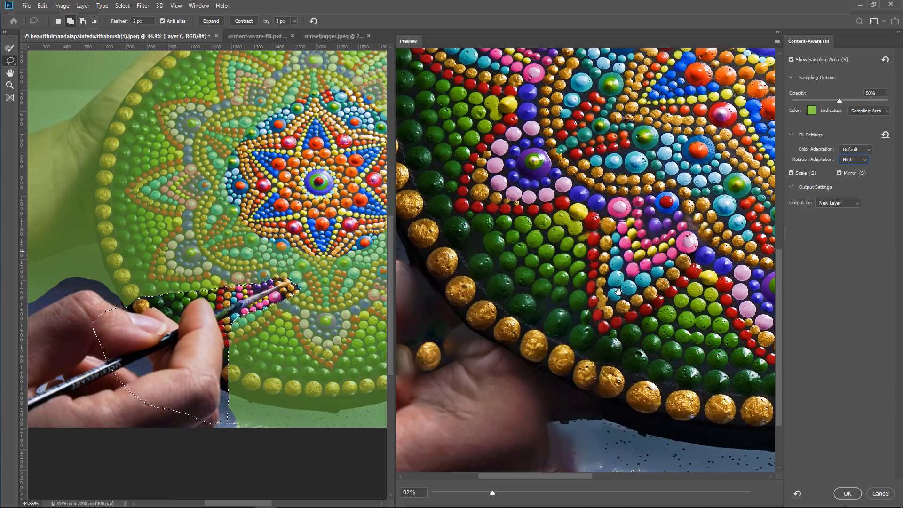
{"action": "left_click", "coordinate": [849, 494]}
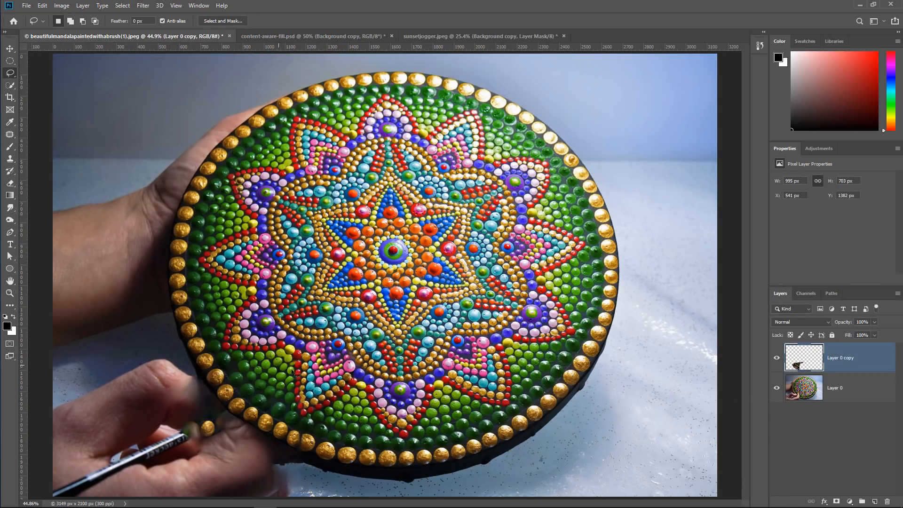
{"action": "left_click", "coordinate": [776, 358]}
{"action": "left_click", "coordinate": [777, 358]}
Draw an elliptical selection around the mandala disc, positioned to follow its outer ring of gold dots.
{"action": "left_click", "coordinate": [10, 61]}
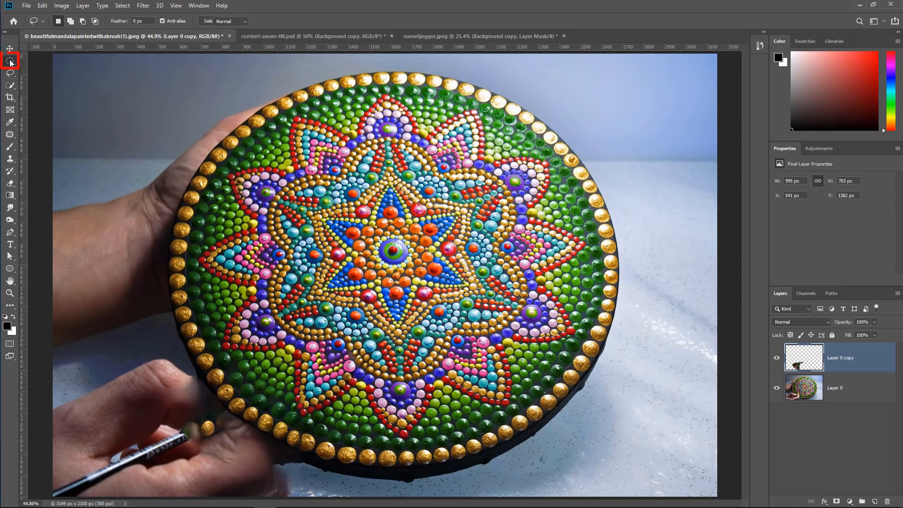
{"action": "left_click", "coordinate": [45, 75]}
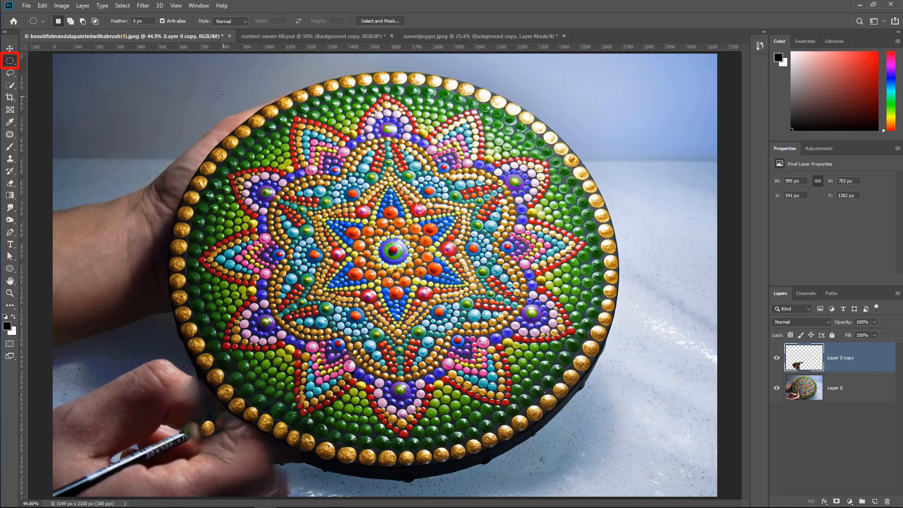
{"action": "left_click_drag", "start_coordinate": [207, 89], "coordinate": [613, 468]}
{"action": "key", "text": "space"}
Transform the elliptical selection, scaling it to about 101.91% and skewing its right side down by about 0.6° to match the disc.
{"action": "right_click", "coordinate": [431, 284]}
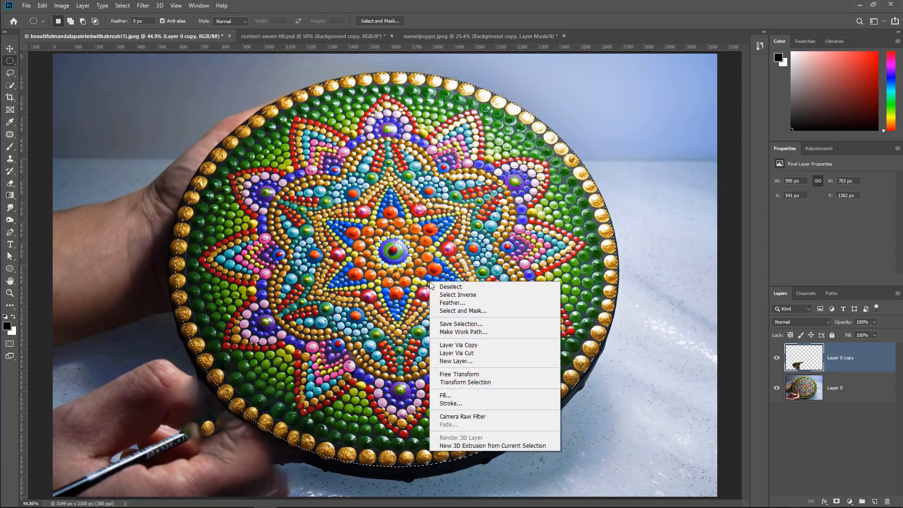
{"action": "left_click", "coordinate": [478, 382]}
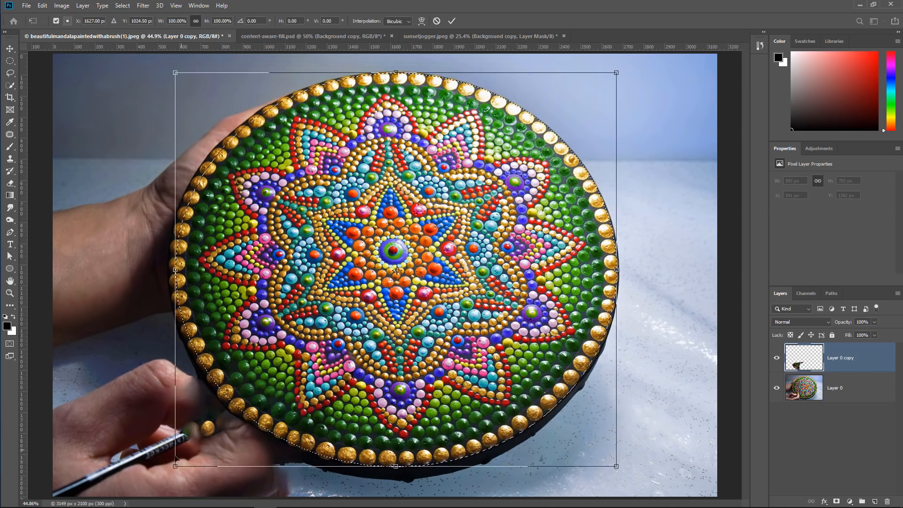
{"action": "left_click_drag", "start_coordinate": [175, 435], "coordinate": [167, 436]}
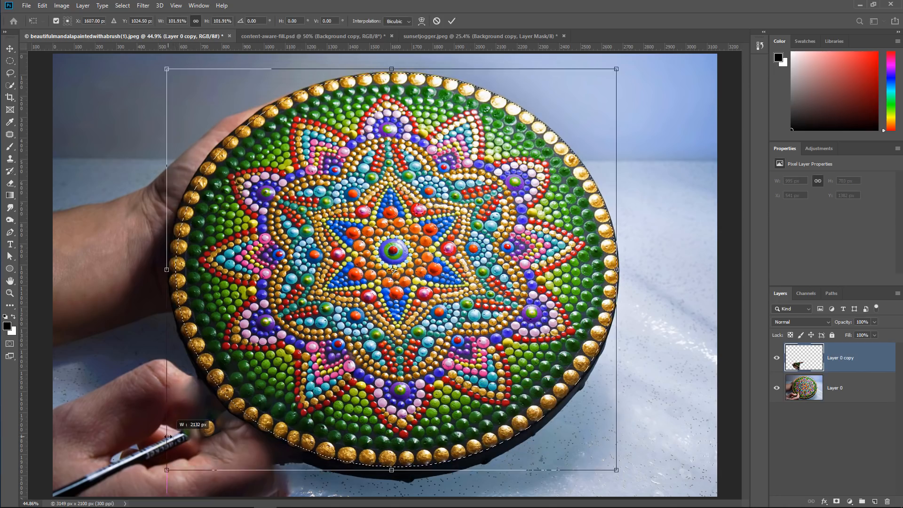
{"action": "right_click", "coordinate": [286, 191]}
{"action": "left_click", "coordinate": [324, 231]}
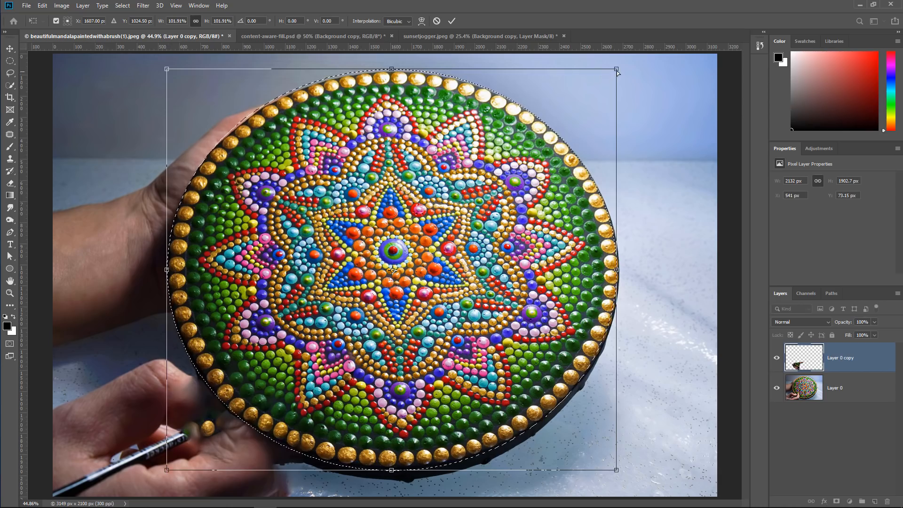
{"action": "left_click_drag", "start_coordinate": [618, 72], "coordinate": [617, 74]}
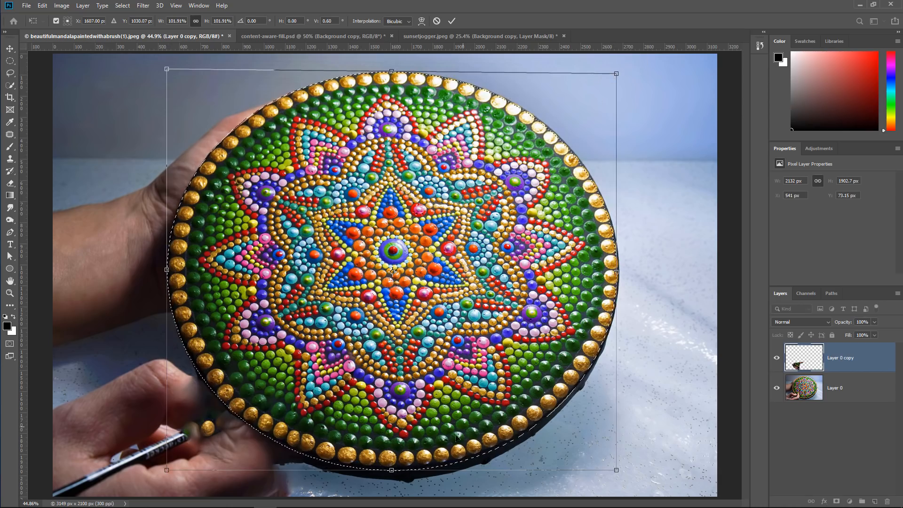
Warp the corners and edges of the elliptical selection to match the disc's outline, and mask Layer 0 with the fitted selection.
{"action": "right_click", "coordinate": [392, 259]}
{"action": "left_click", "coordinate": [423, 311]}
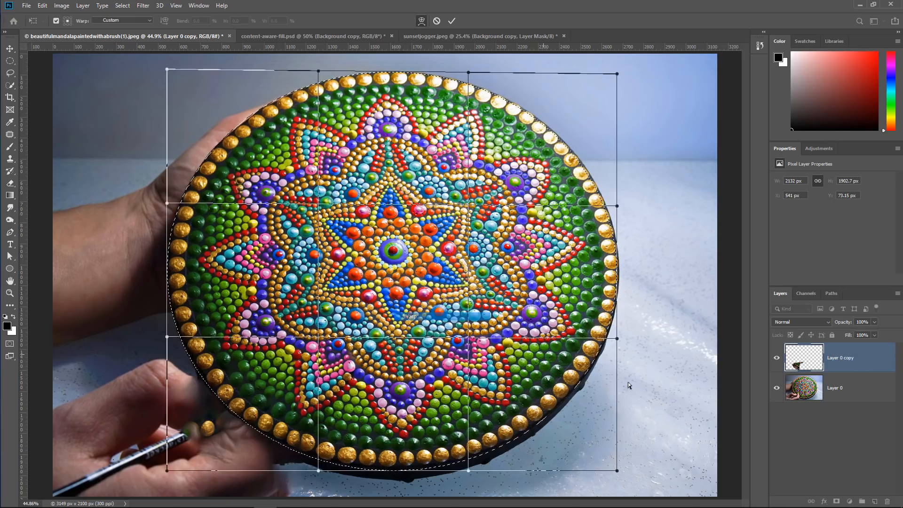
{"action": "left_click_drag", "start_coordinate": [602, 456], "coordinate": [597, 460]}
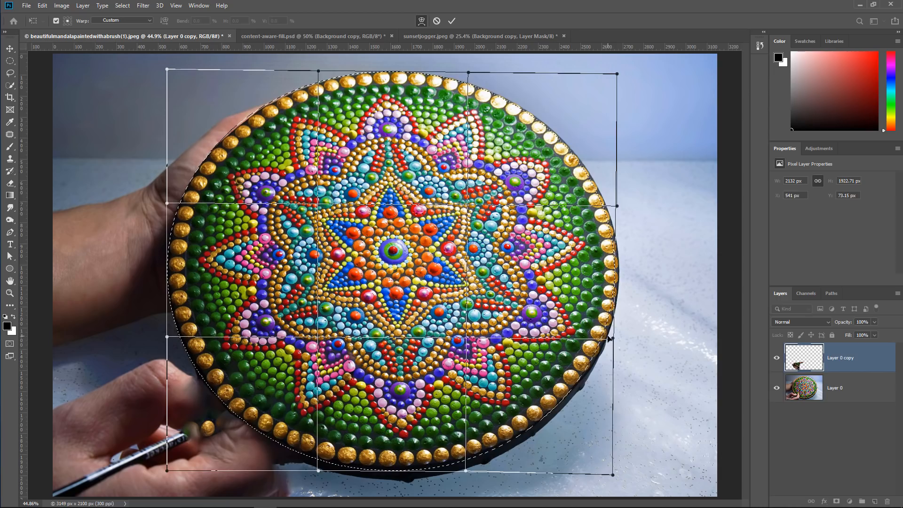
{"action": "left_click_drag", "start_coordinate": [611, 338], "coordinate": [622, 341]}
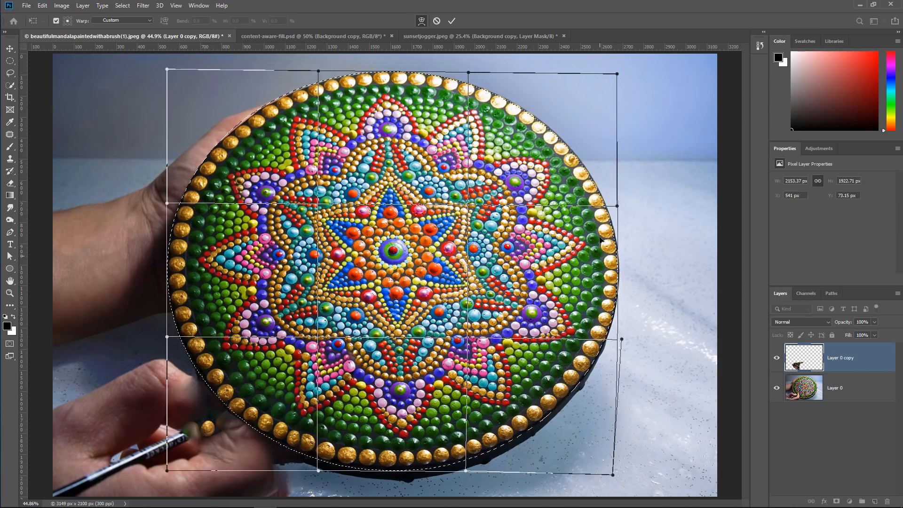
{"action": "left_click_drag", "start_coordinate": [617, 74], "coordinate": [620, 77]}
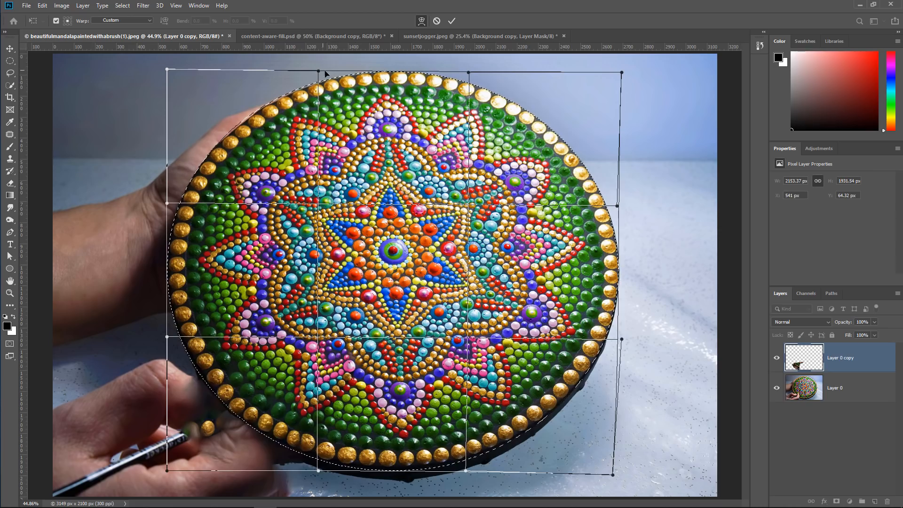
{"action": "left_click_drag", "start_coordinate": [320, 74], "coordinate": [324, 75]}
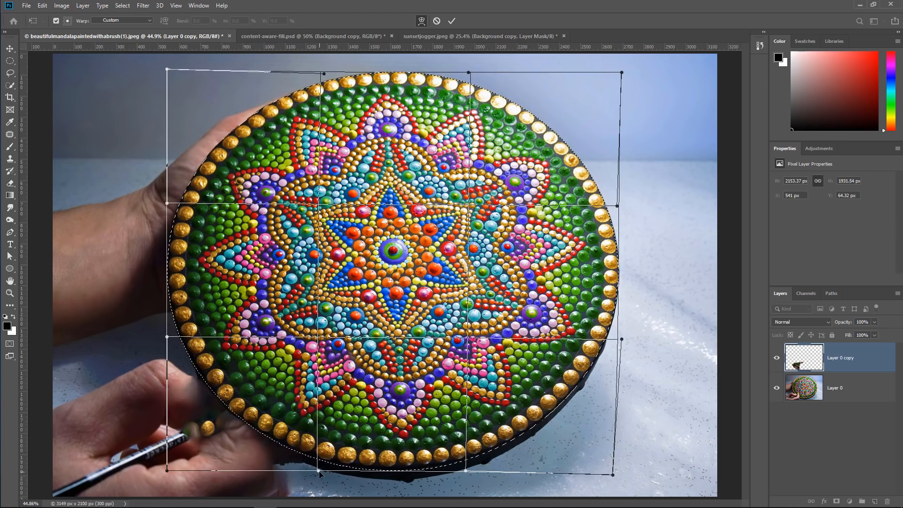
{"action": "left_click_drag", "start_coordinate": [320, 471], "coordinate": [311, 476]}
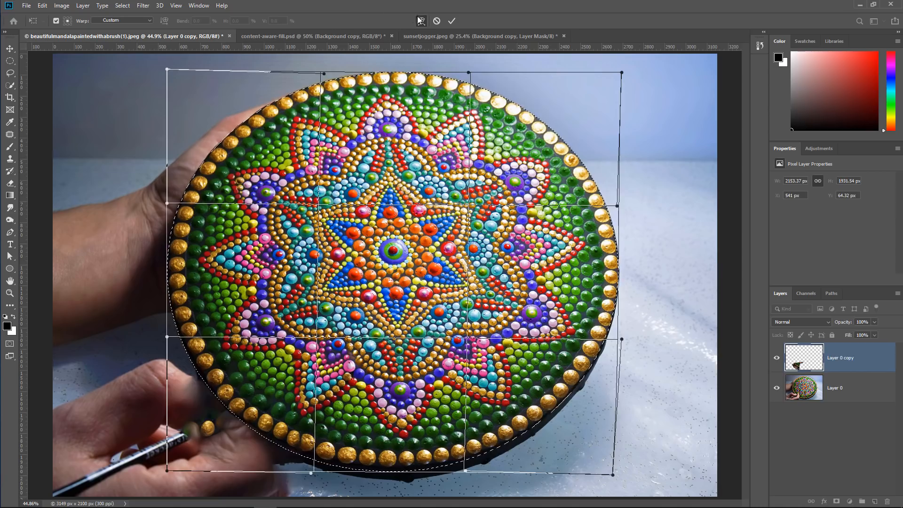
{"action": "left_click", "coordinate": [451, 21]}
{"action": "left_click", "coordinate": [828, 397]}
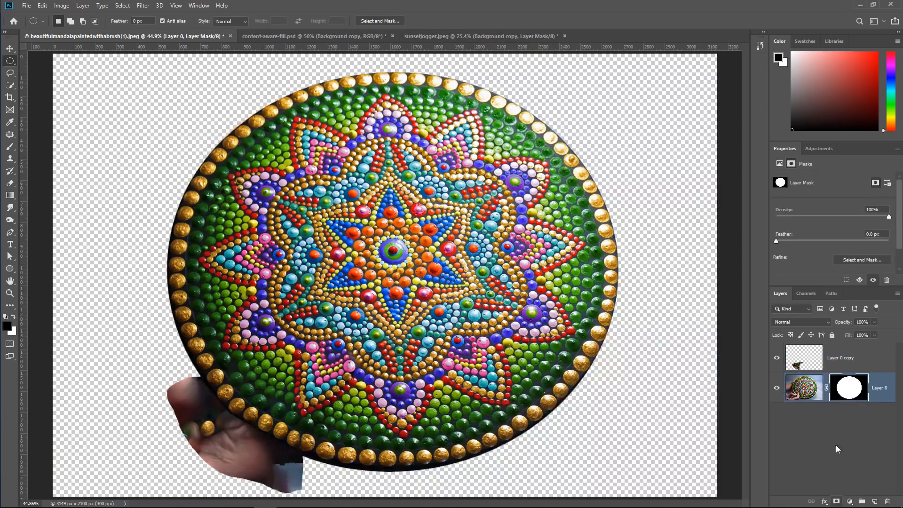
{"action": "left_click", "coordinate": [836, 502]}
Clip the Layer 0 copy fill layer to the masked disc layer, and hide and show it to compare.
{"action": "left_click", "coordinate": [801, 354]}
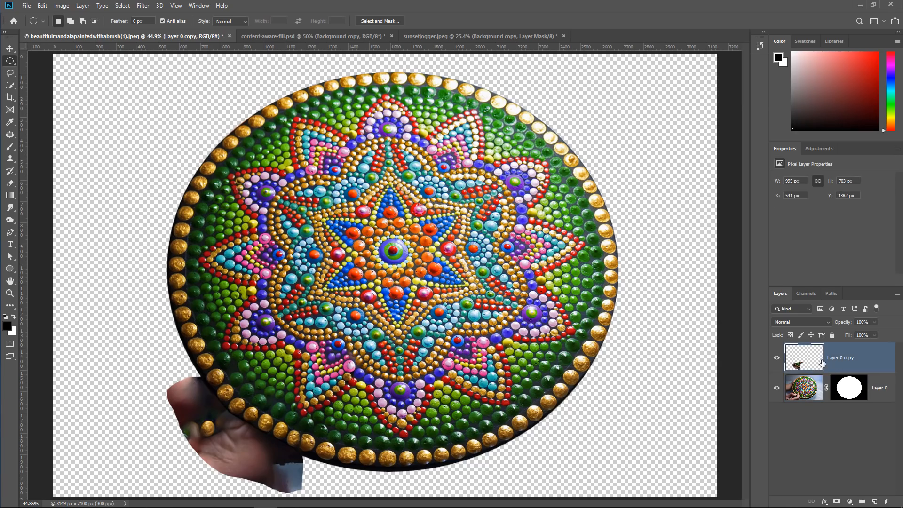
{"action": "left_click", "coordinate": [777, 358]}
{"action": "key", "text": "ctrl+alt+g"}
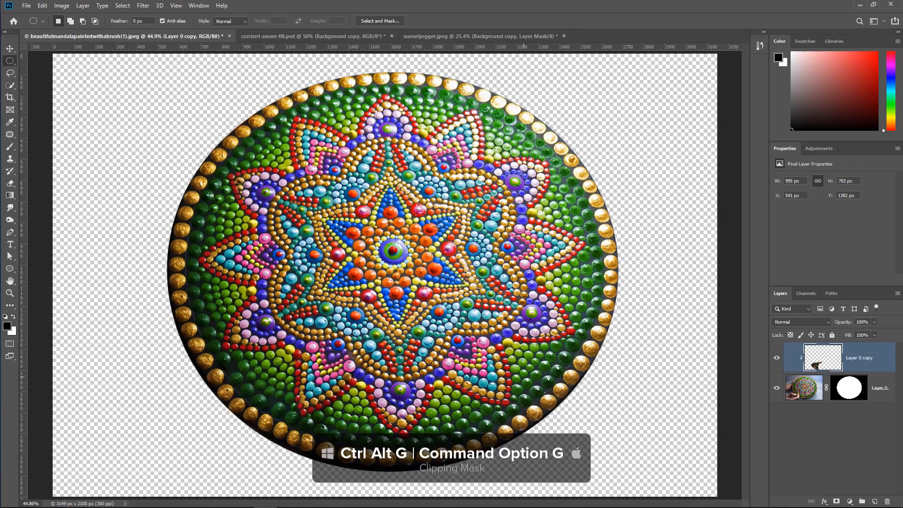
{"action": "left_click", "coordinate": [776, 359]}
{"action": "left_click", "coordinate": [776, 359]}
{"action": "left_click", "coordinate": [777, 358]}
{"action": "left_click", "coordinate": [776, 359]}
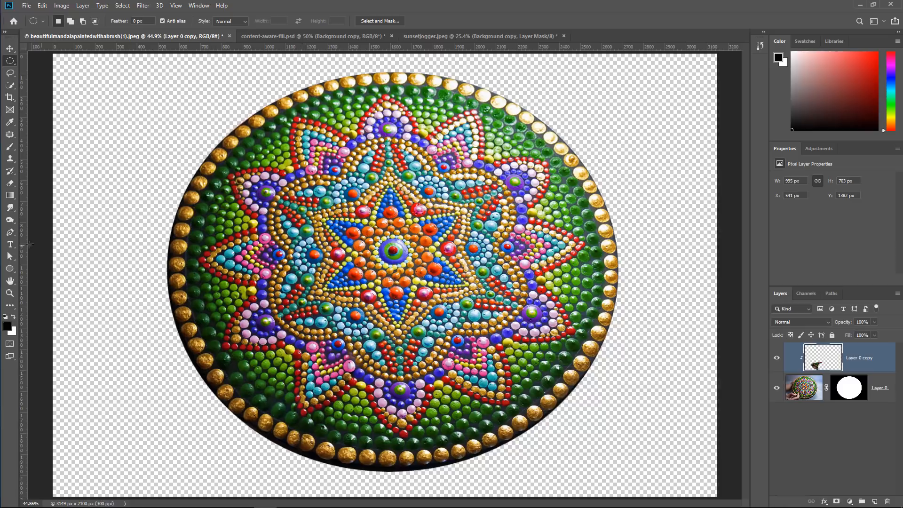
Clone a clean gold dot over the merged gold dots beside the blue dots on the fill layer, and fit the image on screen.
{"action": "left_click", "coordinate": [9, 293]}
{"action": "left_click", "coordinate": [304, 400]}
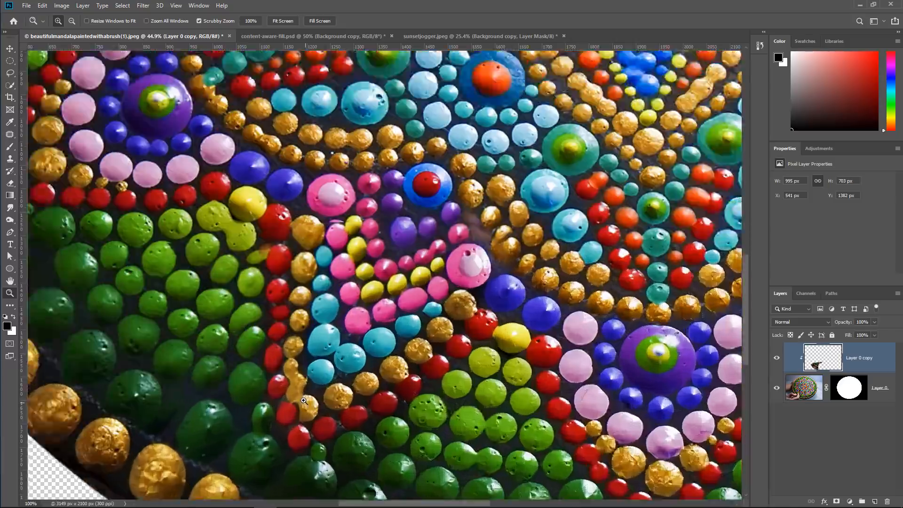
{"action": "left_click", "coordinate": [304, 401]}
{"action": "left_click", "coordinate": [307, 383]}
{"action": "left_click", "coordinate": [257, 373]}
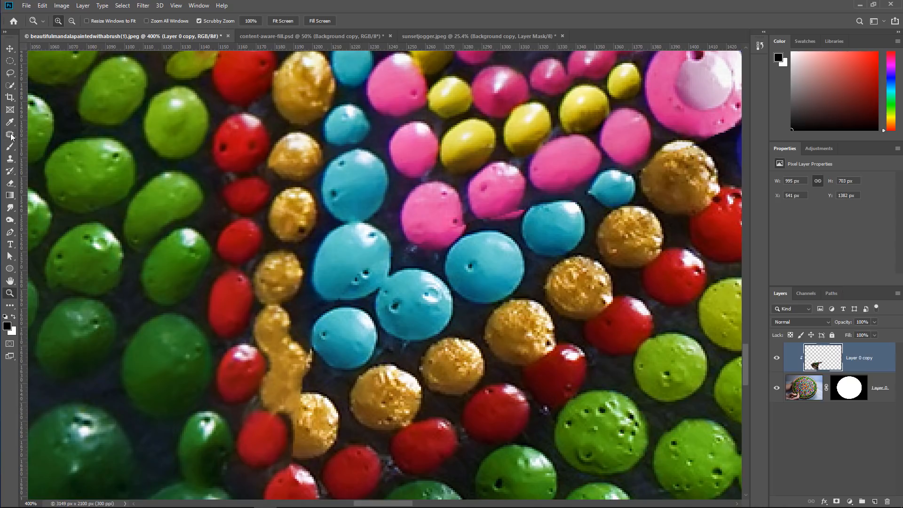
{"action": "left_click", "coordinate": [10, 159]}
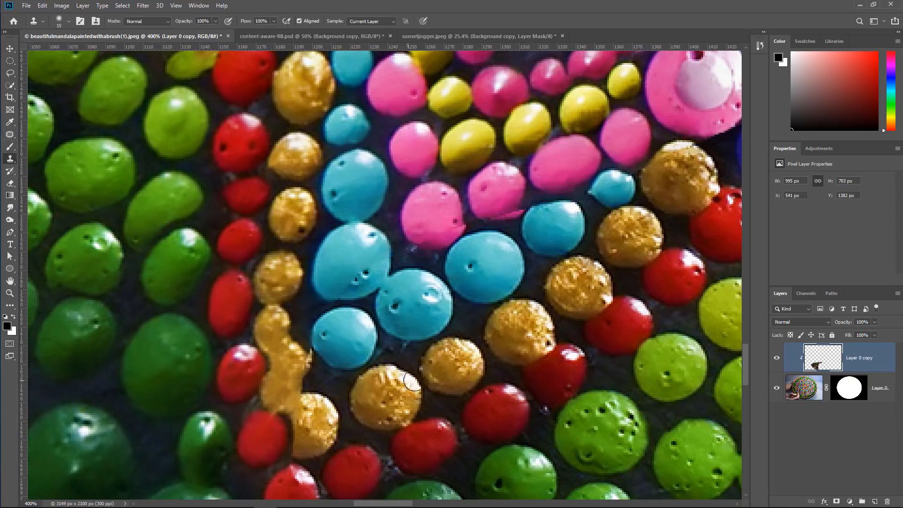
{"action": "left_click", "coordinate": [286, 241], "text": "alt"}
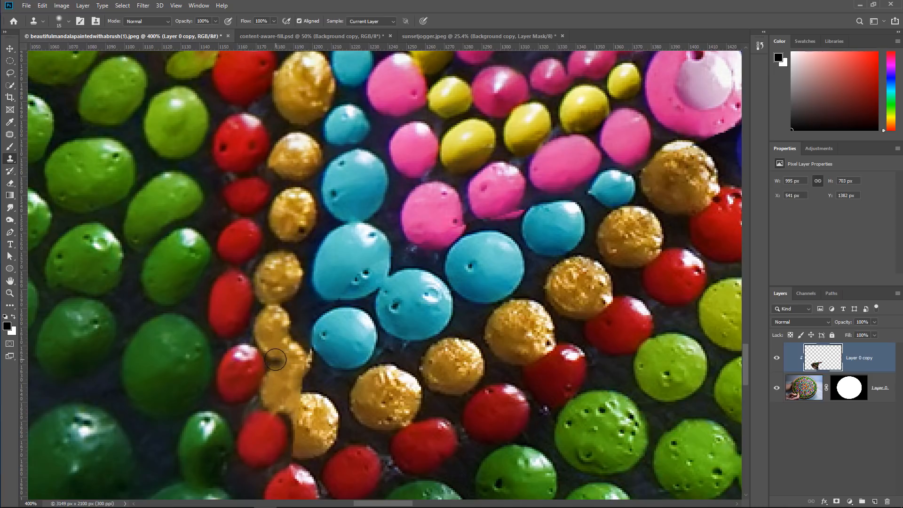
{"action": "mouse_move", "coordinate": [275, 359]}
{"action": "left_mouse_down"}
{"action": "mouse_move", "coordinate": [289, 358]}
{"action": "mouse_move", "coordinate": [278, 368]}
{"action": "mouse_move", "coordinate": [295, 375]}
{"action": "mouse_move", "coordinate": [283, 383]}
{"action": "mouse_move", "coordinate": [296, 349]}
{"action": "mouse_move", "coordinate": [280, 314]}
{"action": "left_mouse_up"}
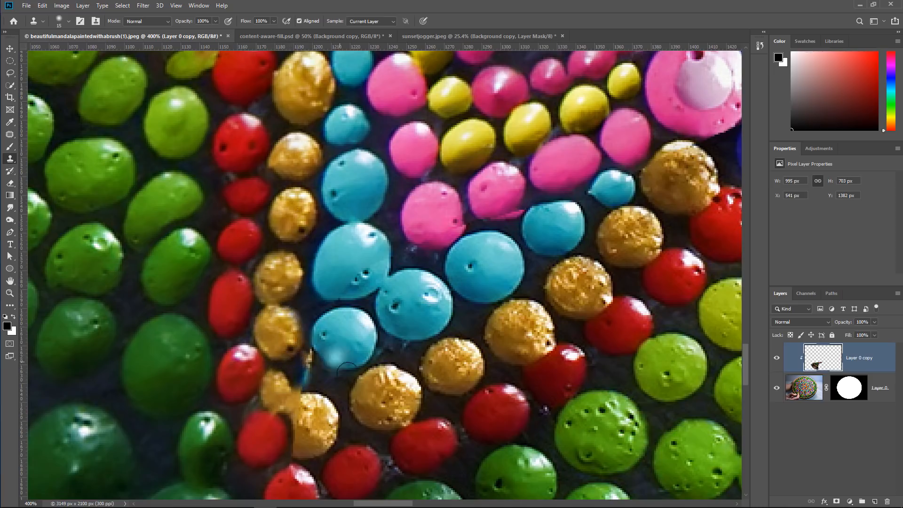
{"action": "double_click", "coordinate": [9, 293]}
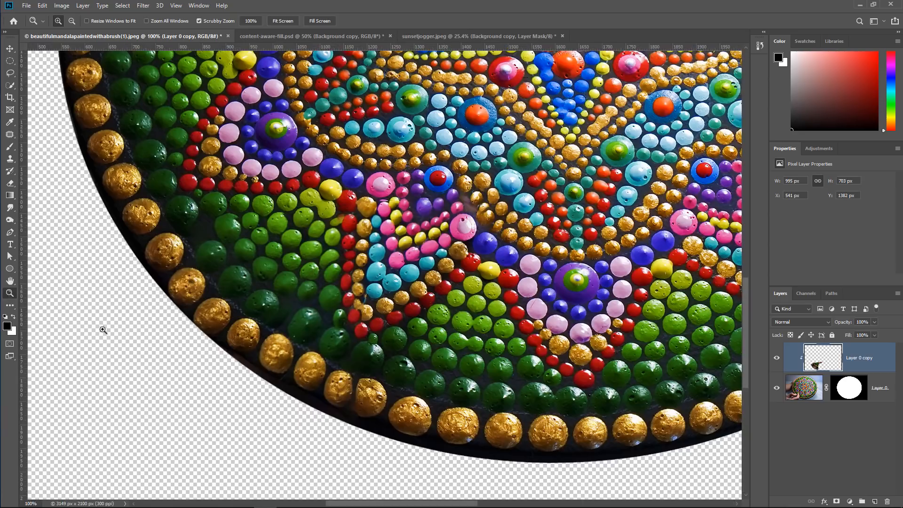
{"action": "right_click", "coordinate": [414, 338]}
{"action": "left_click", "coordinate": [424, 346]}
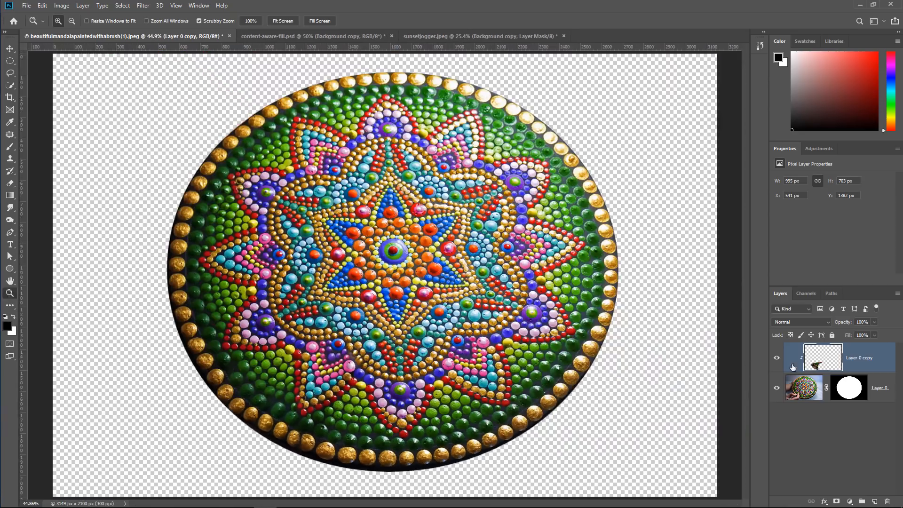
Delete the clipped fill layer, and draw a lasso selection around the hand and paintbrush on the masked Layer 0.
{"action": "key", "text": "Delete"}
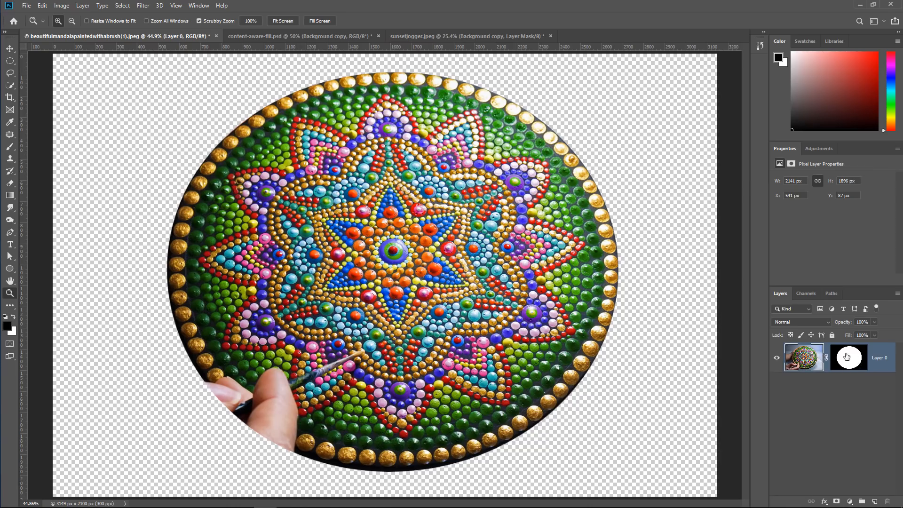
{"action": "left_click", "coordinate": [11, 74]}
{"action": "mouse_move", "coordinate": [292, 465]}
{"action": "left_mouse_down"}
{"action": "mouse_move", "coordinate": [299, 388]}
{"action": "mouse_move", "coordinate": [347, 374]}
{"action": "mouse_move", "coordinate": [370, 343]}
{"action": "mouse_move", "coordinate": [194, 374]}
{"action": "mouse_move", "coordinate": [244, 478]}
{"action": "left_mouse_up"}
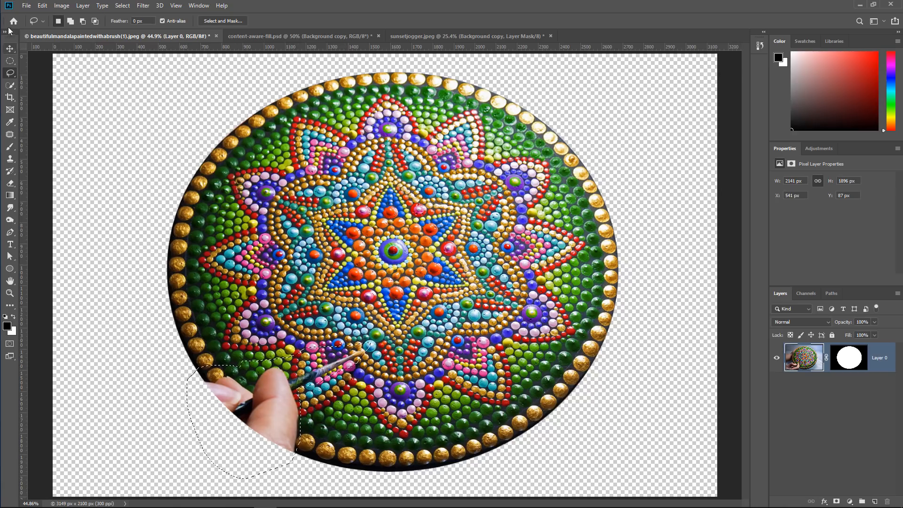
Start a Content-Aware Fill of the selection with Mirror enabled and Rotation Adaptation set to High.
{"action": "left_click", "coordinate": [43, 6]}
{"action": "left_click", "coordinate": [89, 171]}
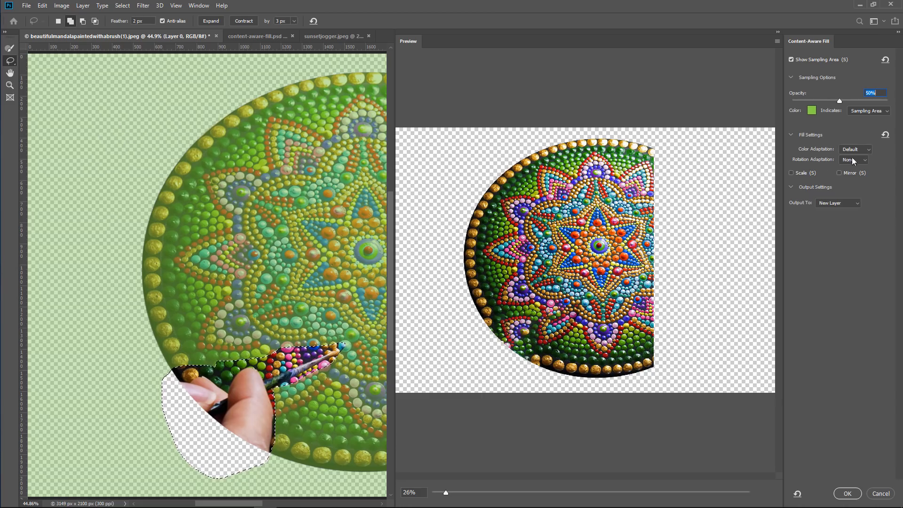
{"action": "left_click", "coordinate": [839, 173]}
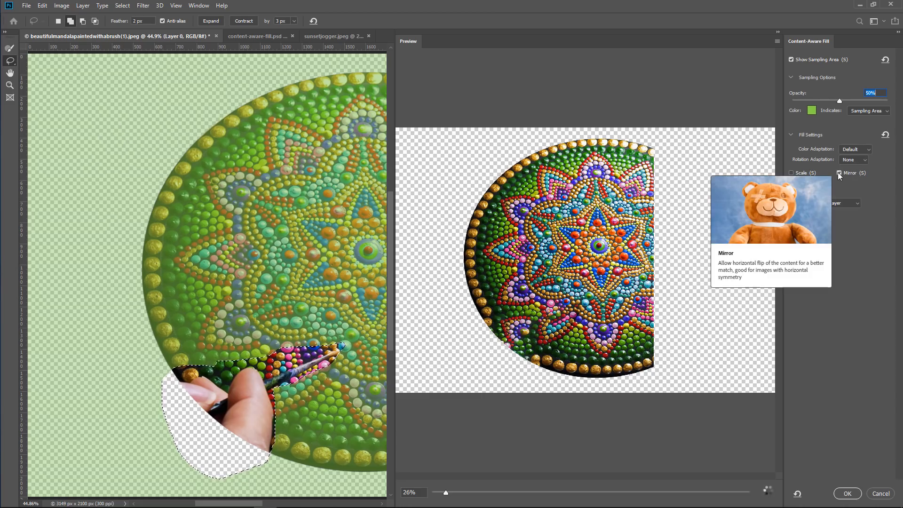
{"action": "left_click", "coordinate": [859, 160]}
{"action": "left_click", "coordinate": [846, 189]}
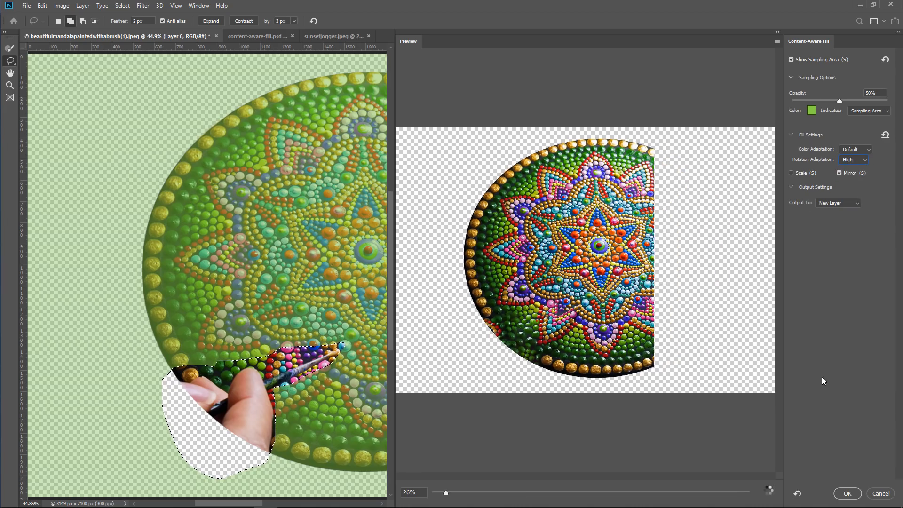